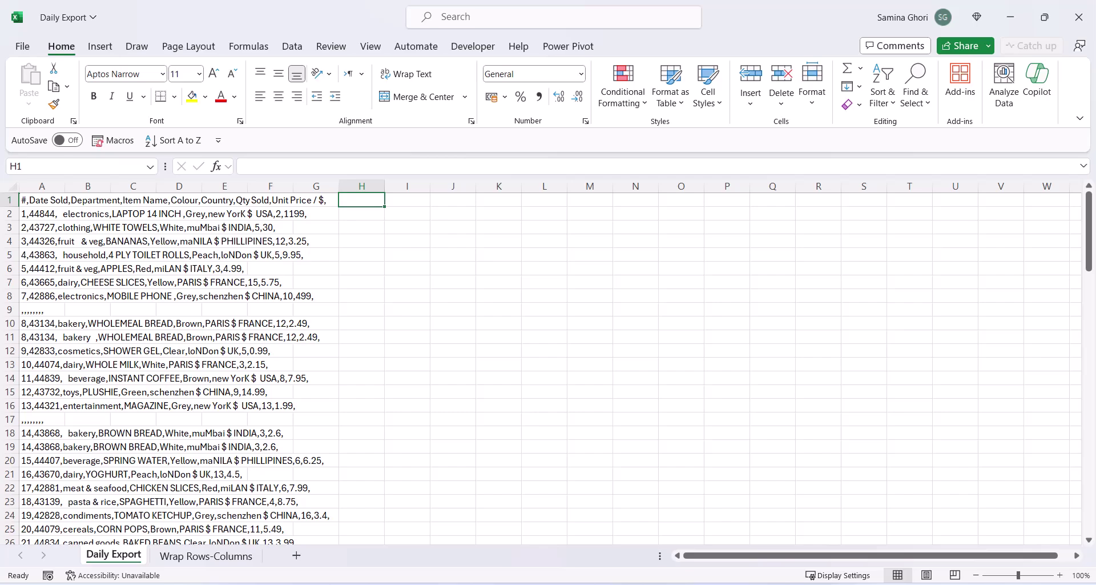
Step: Split the text of A1 at the commas by entering =TEXTSPLIT(A1,",") in cell H1
text(=textspli)
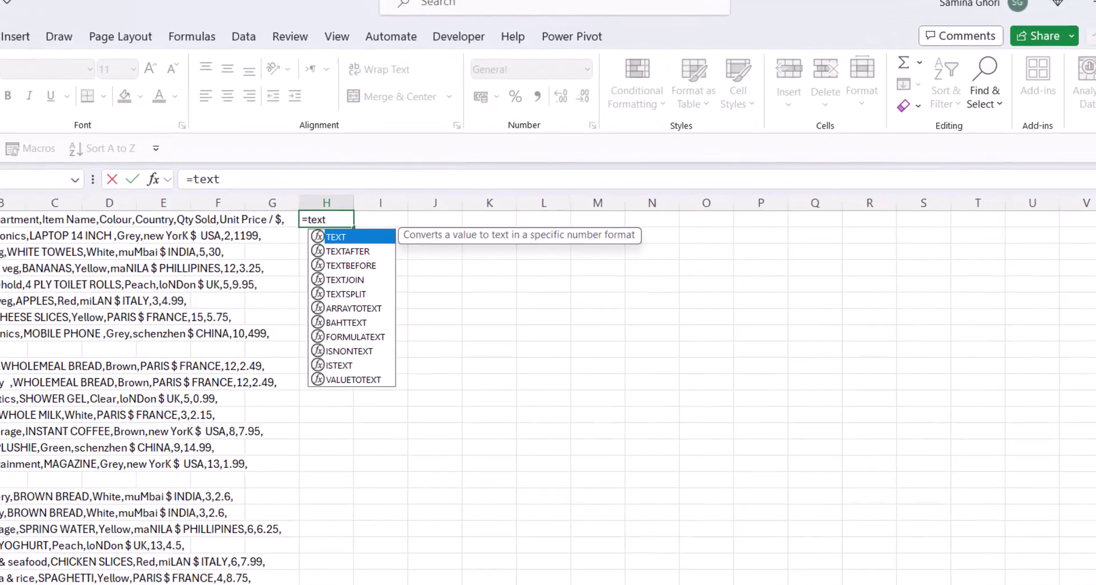
key(Tab)
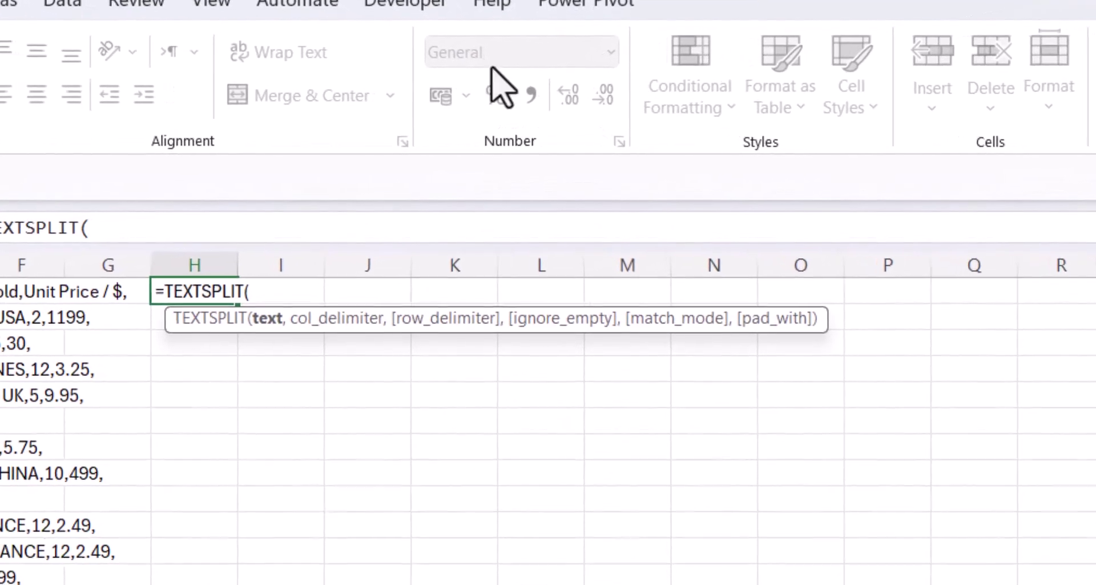
click(43, 200)
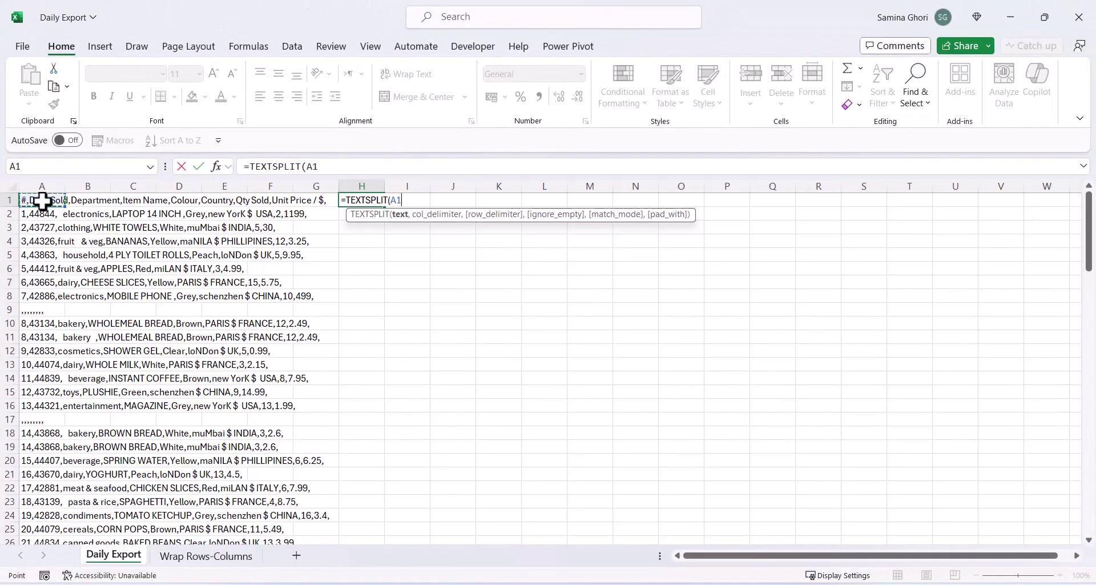
text(,)
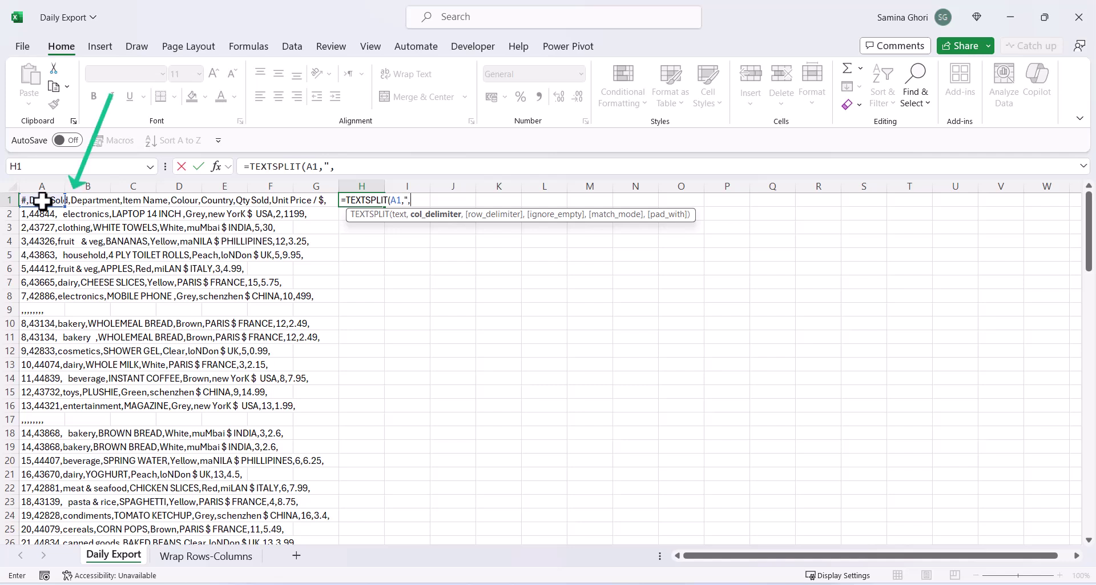
text(,")
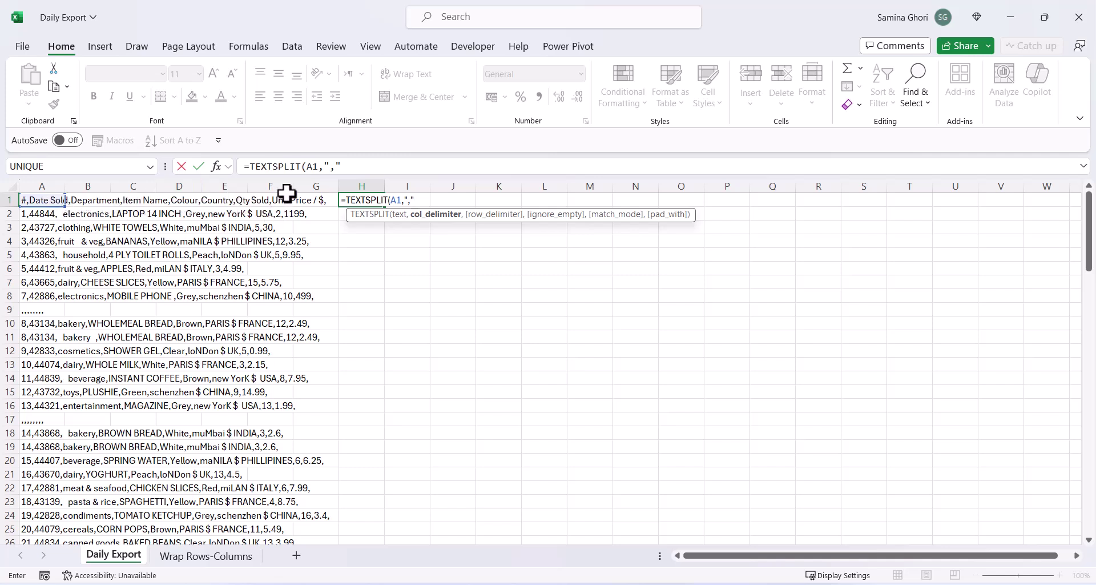
text())
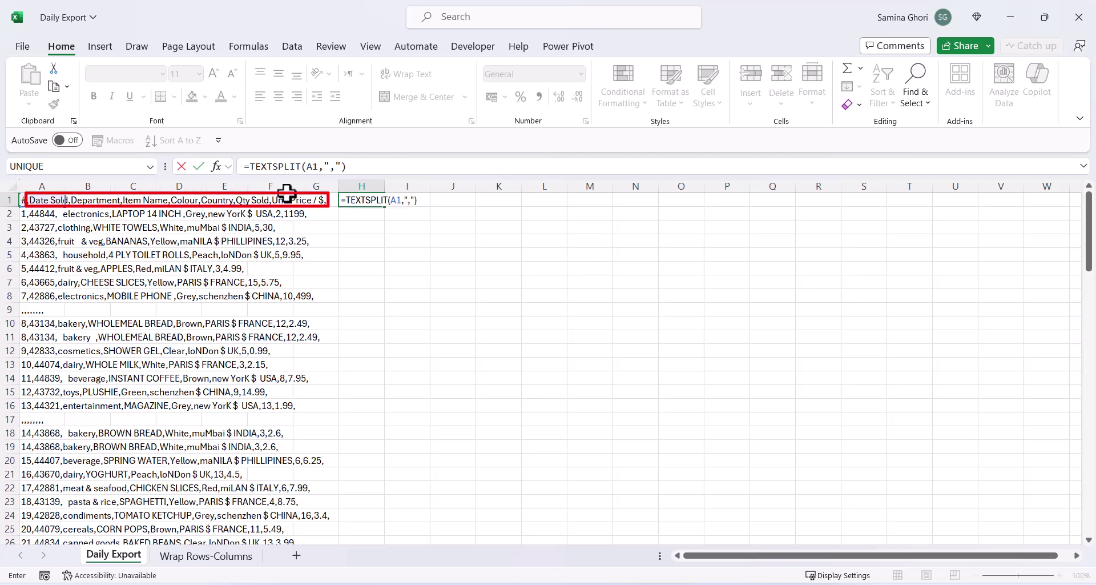
key(Return)
Step: Fill the TEXTSPLIT formula down to row 13, and undo both the fill and the formula
drag(372, 197, 755, 372)
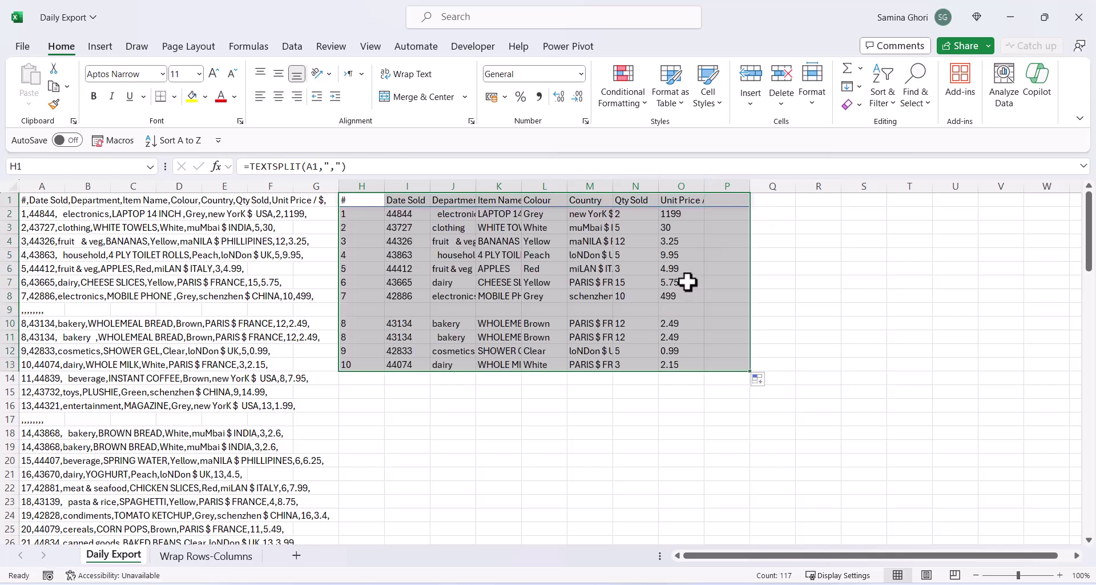
key(ctrl+z)
key(ctrl+z)
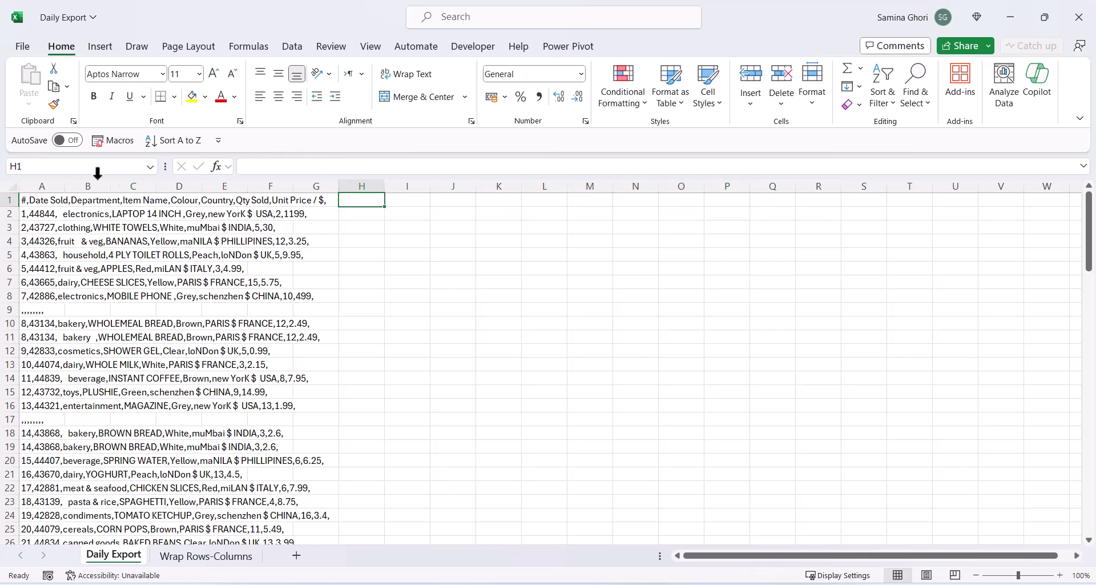
Step: Start a Text to Columns conversion of column A as Delimited data and proceed to the delimiter settings
click(42, 185)
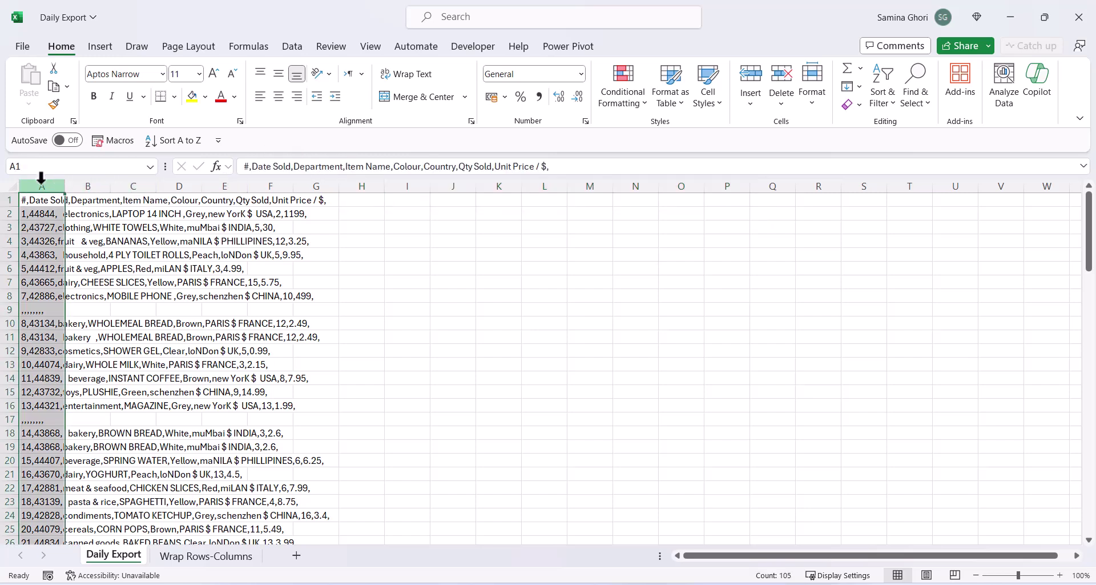
click(296, 52)
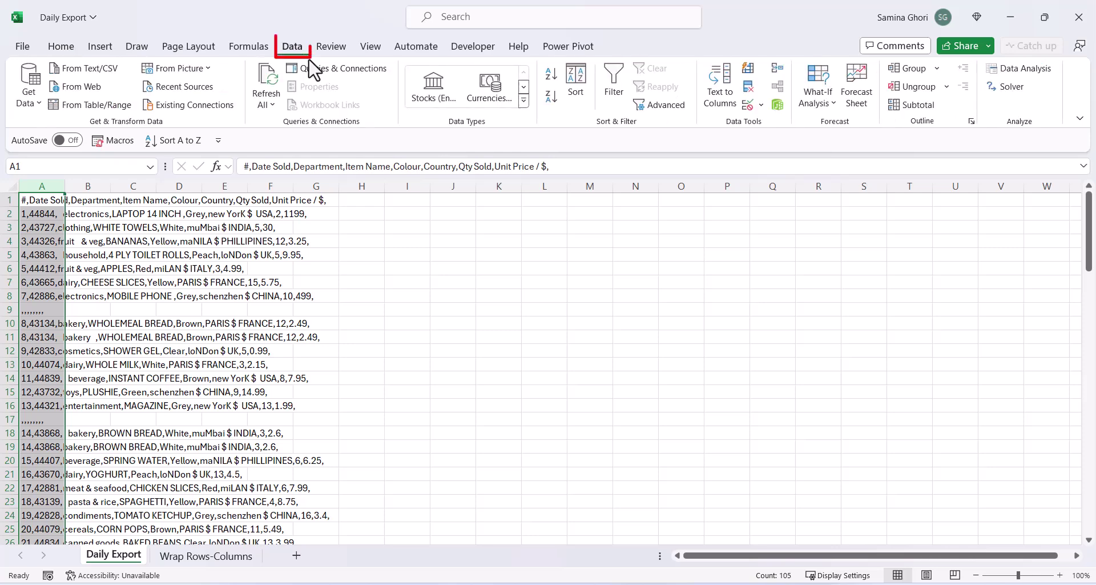
click(727, 95)
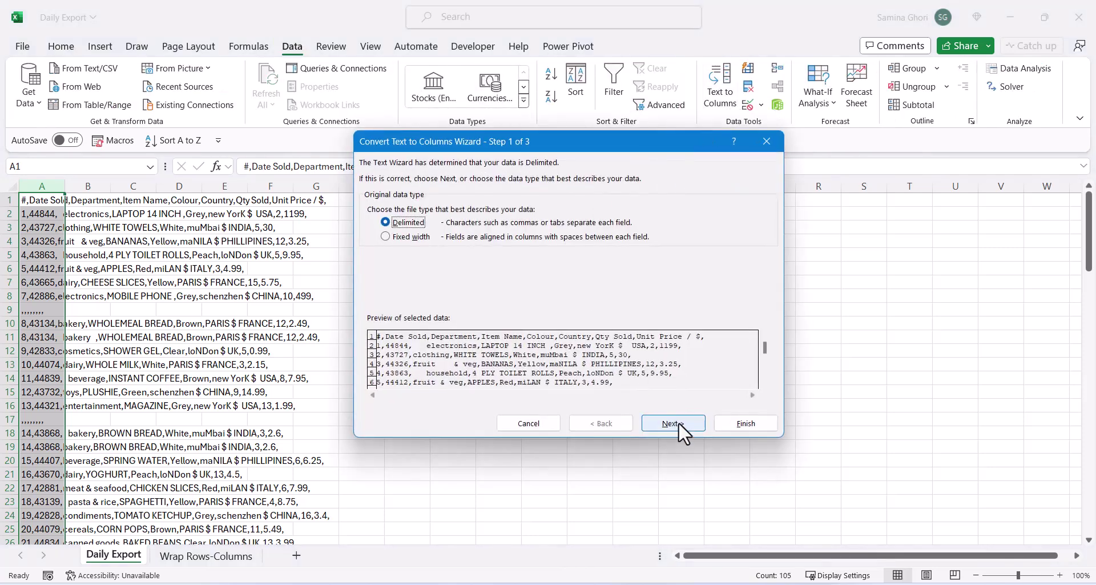
click(679, 421)
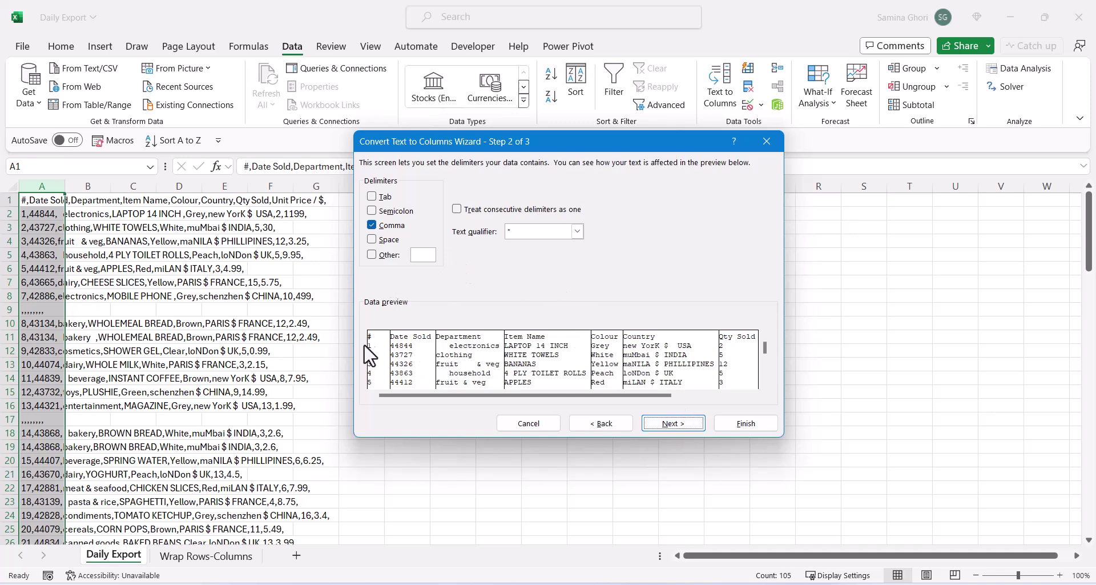
Step: Try Space as a delimiter with and without Comma, and restore Comma as the only delimiter
click(372, 224)
click(372, 225)
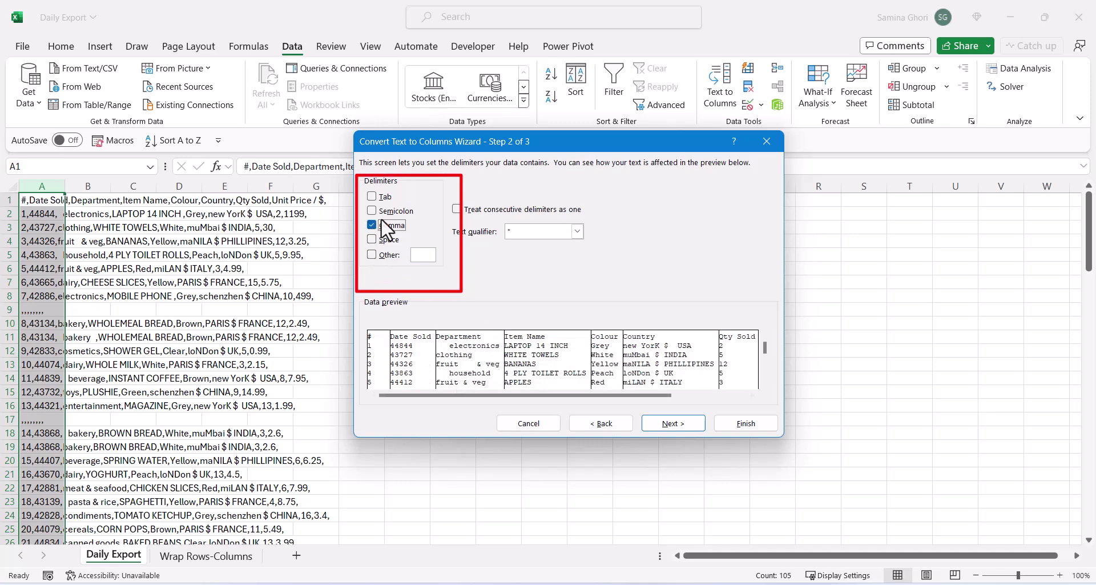
click(377, 238)
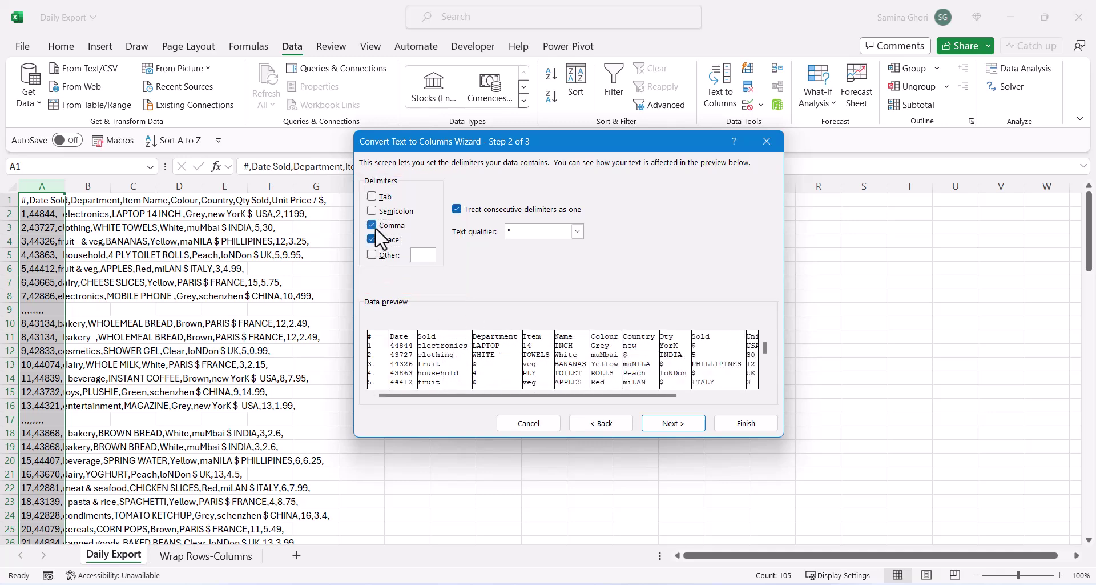
click(372, 224)
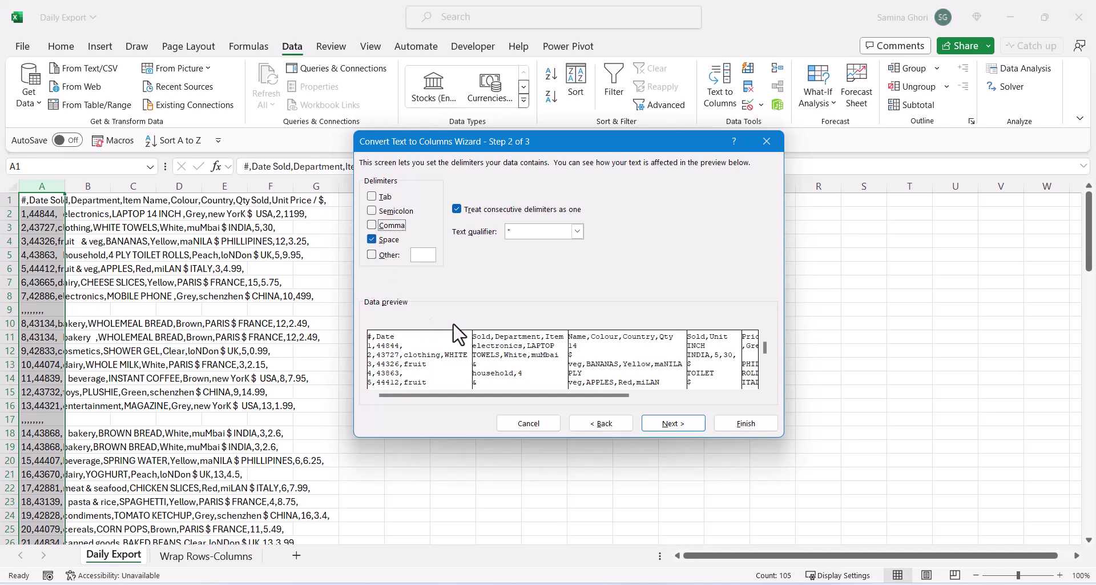
click(372, 224)
click(372, 239)
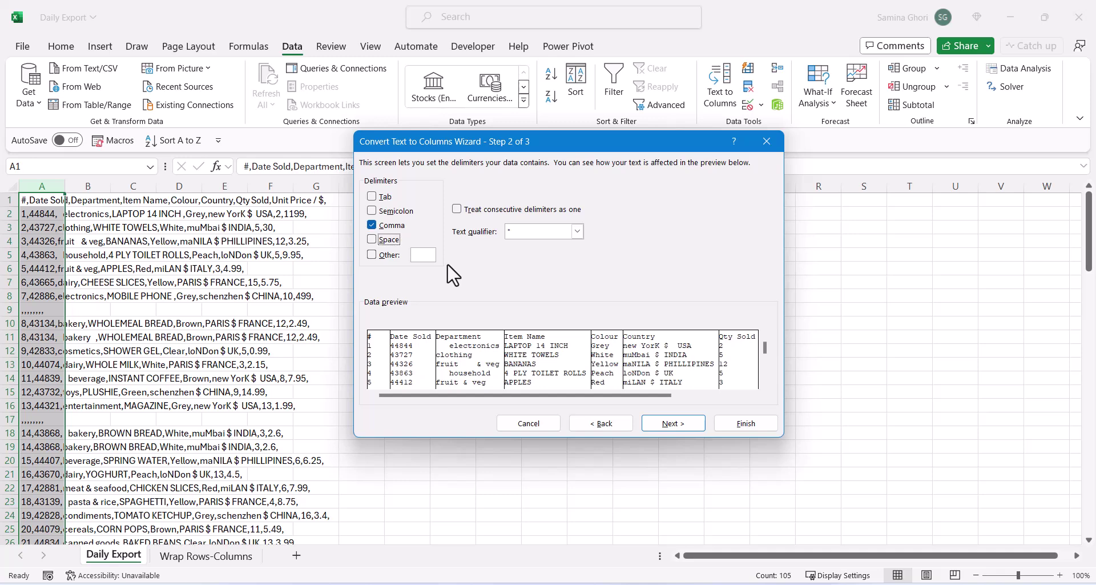
Step: Complete the comma split with the General column format and $A$1 as the destination
click(693, 425)
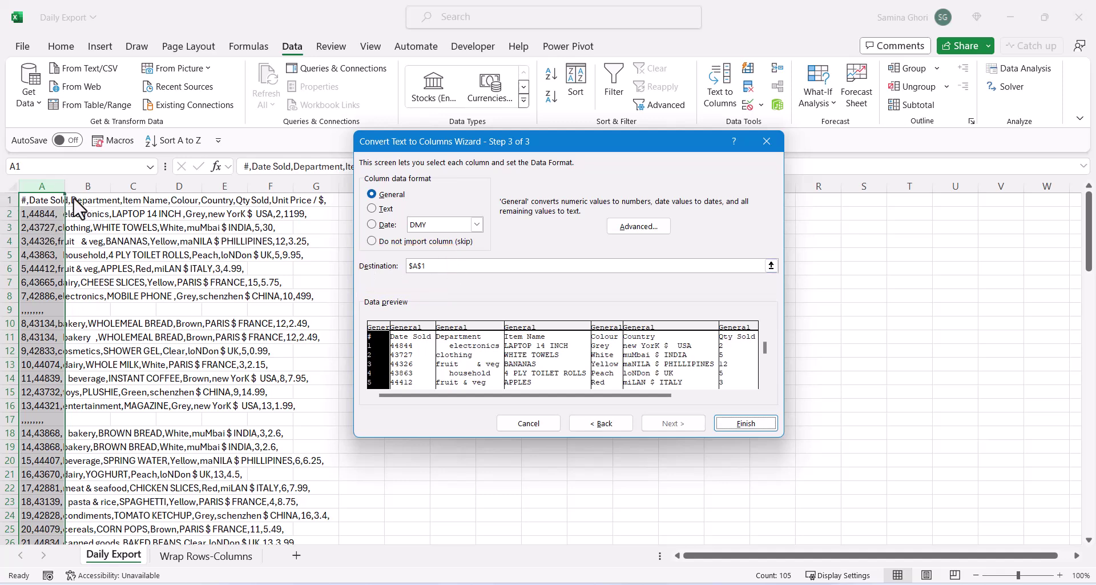
drag(460, 144, 589, 152)
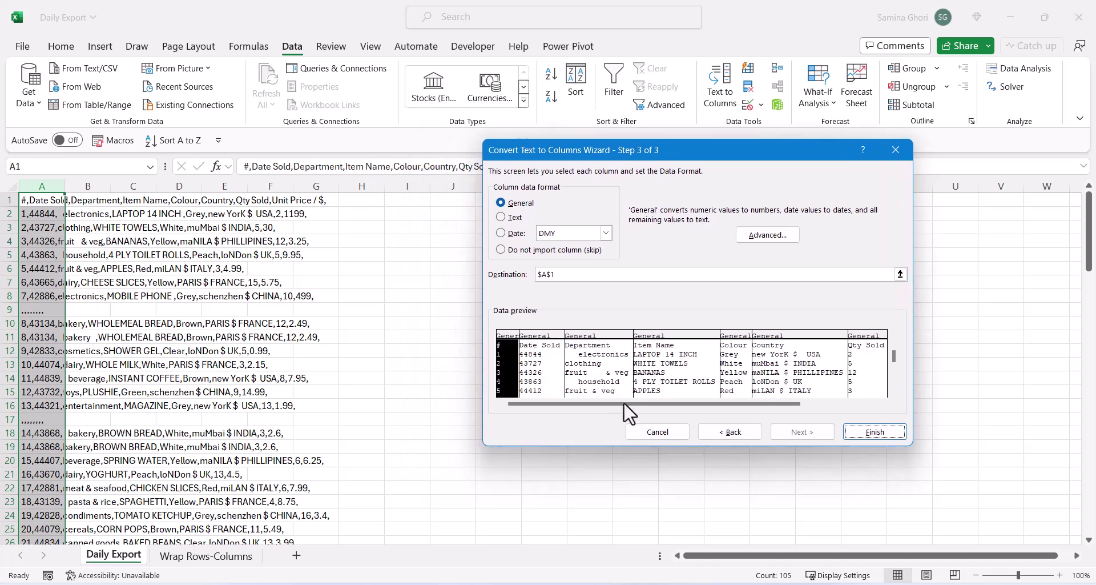
click(874, 430)
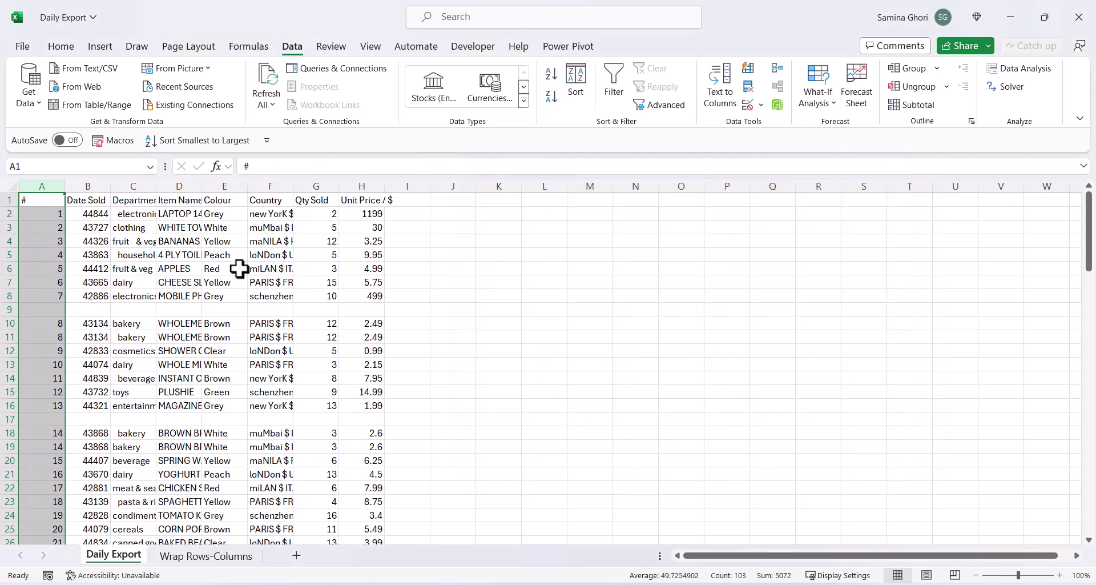
Step: AutoFit the width of all columns in the Daily Export sheet, and leave only cell C3 selected
click(138, 239)
key(Up)
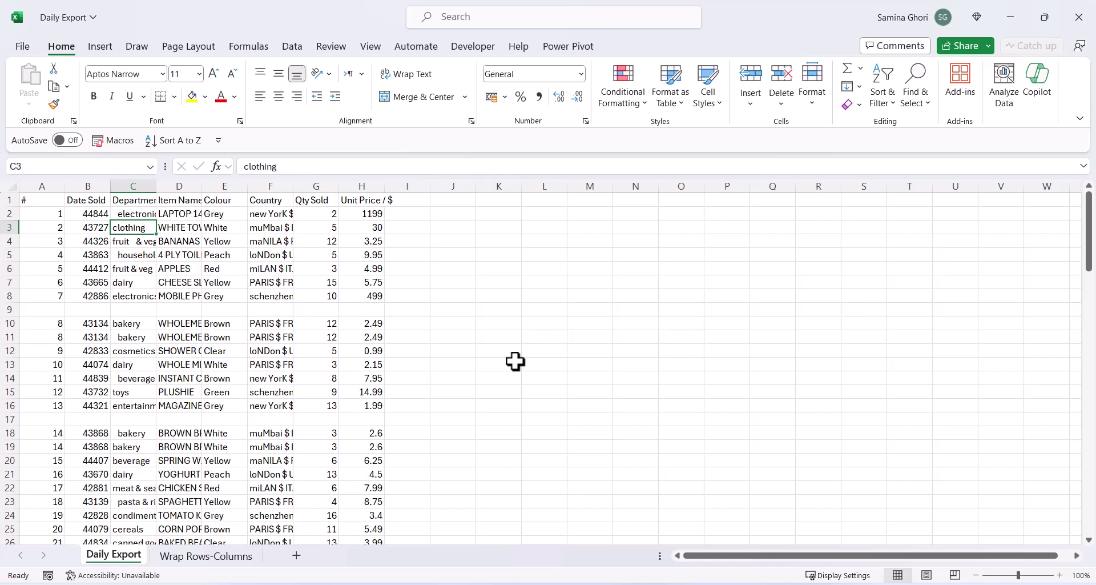
key(ctrl+a)
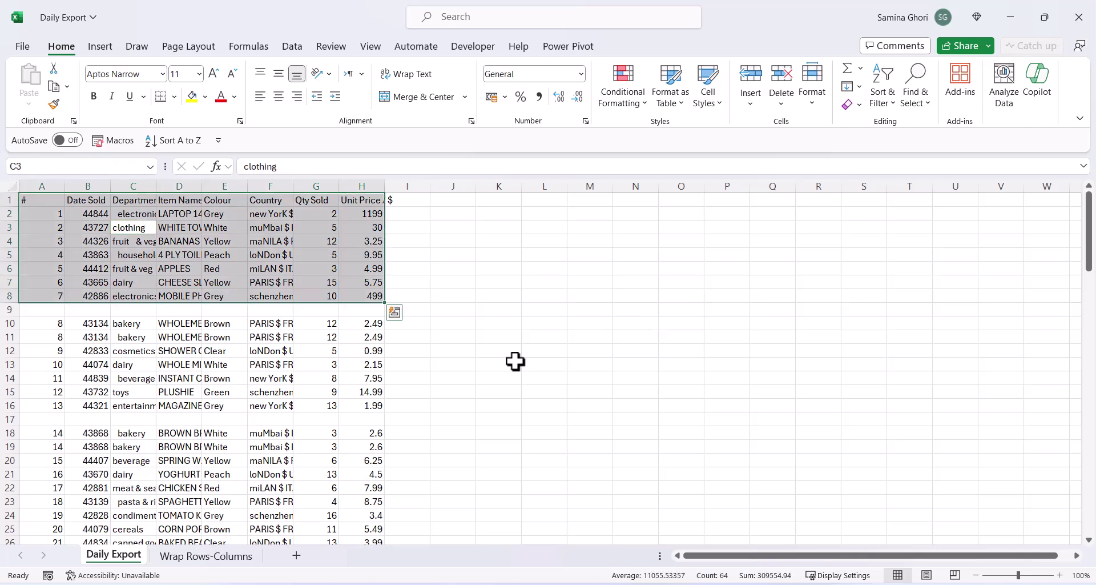
key(ctrl+a)
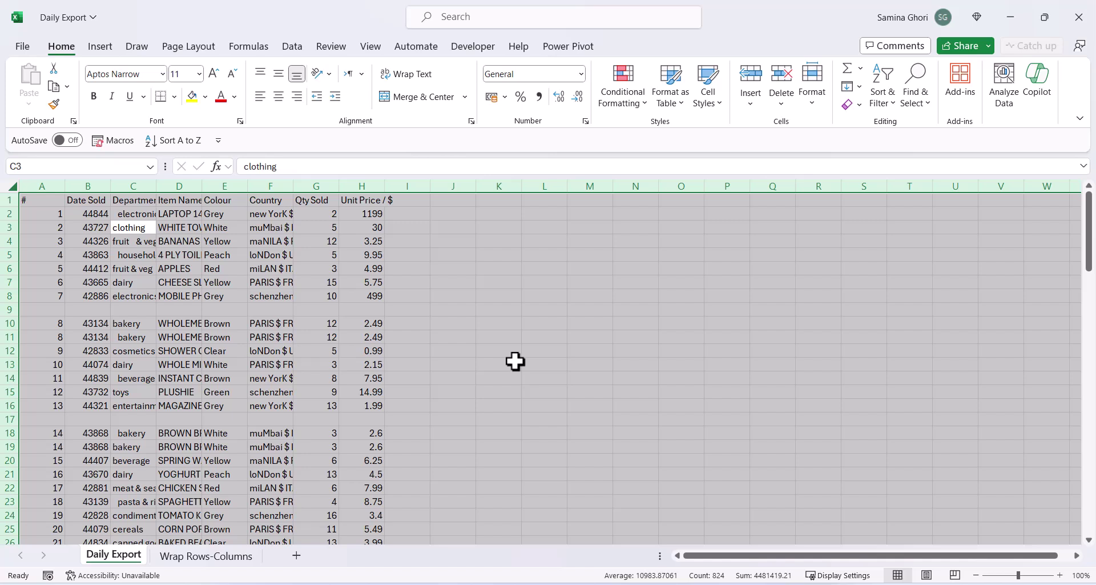
key(alt+h)
key(o)
key(i)
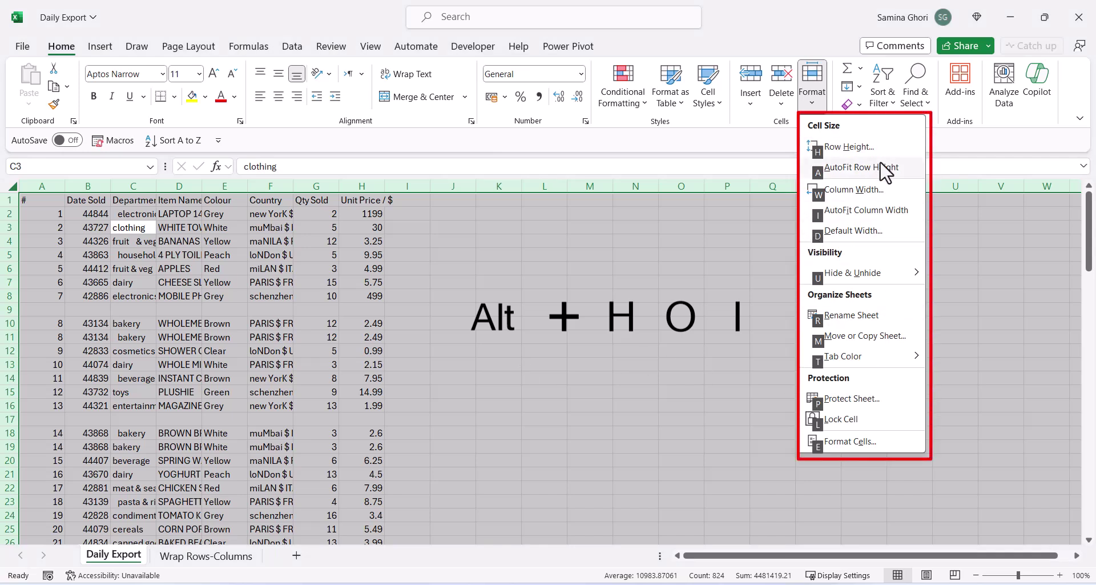
click(865, 220)
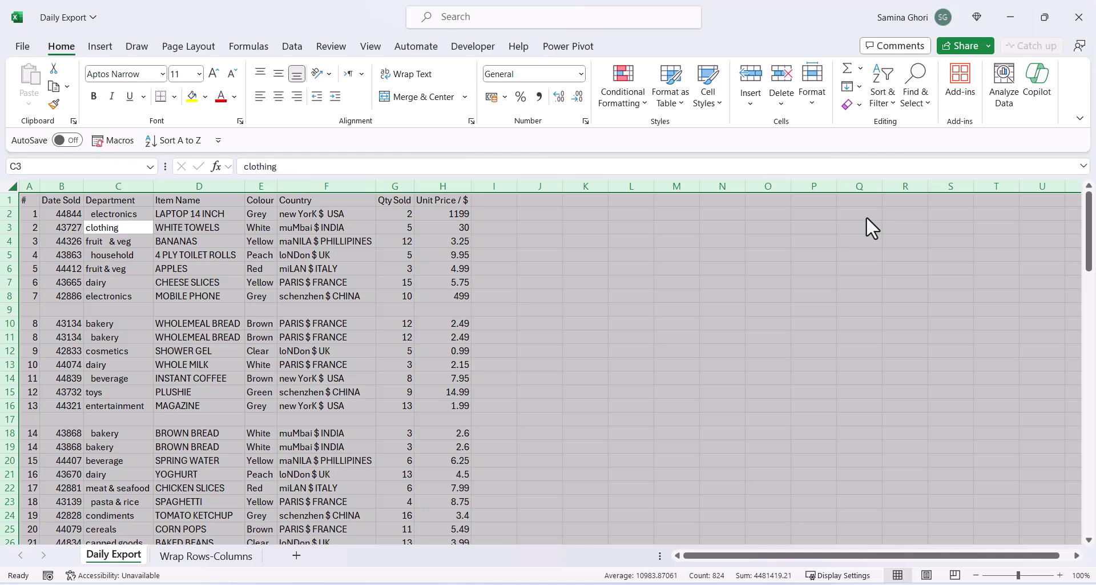
click(126, 228)
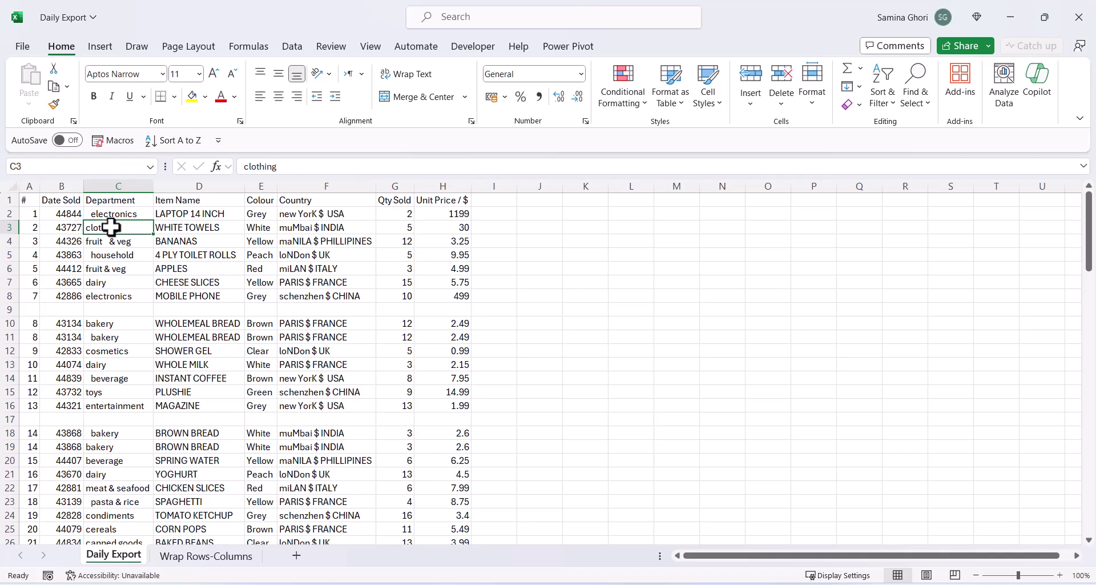
key(ctrl+a)
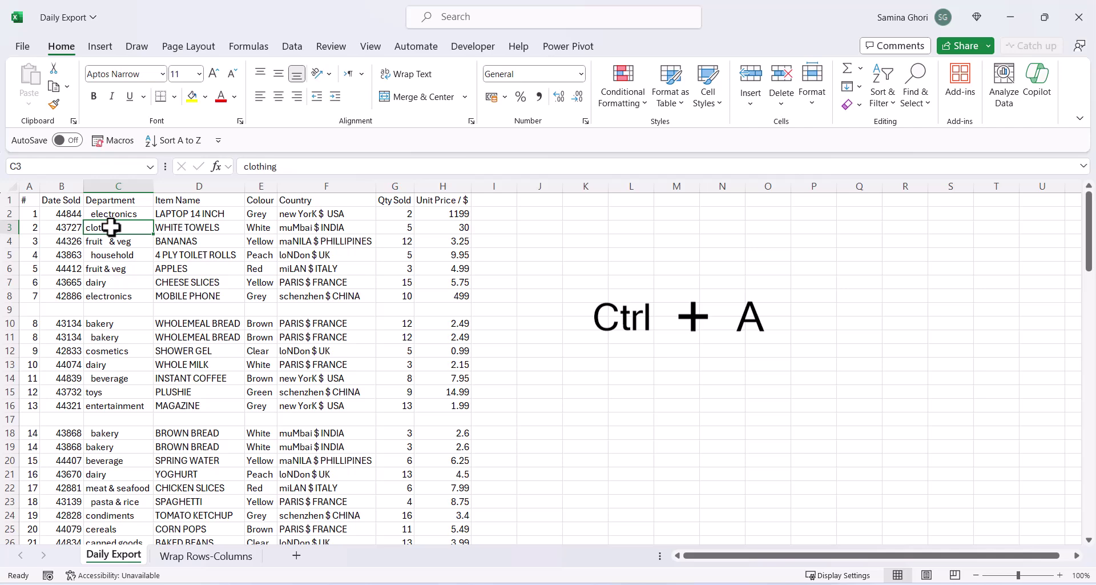
key(F5)
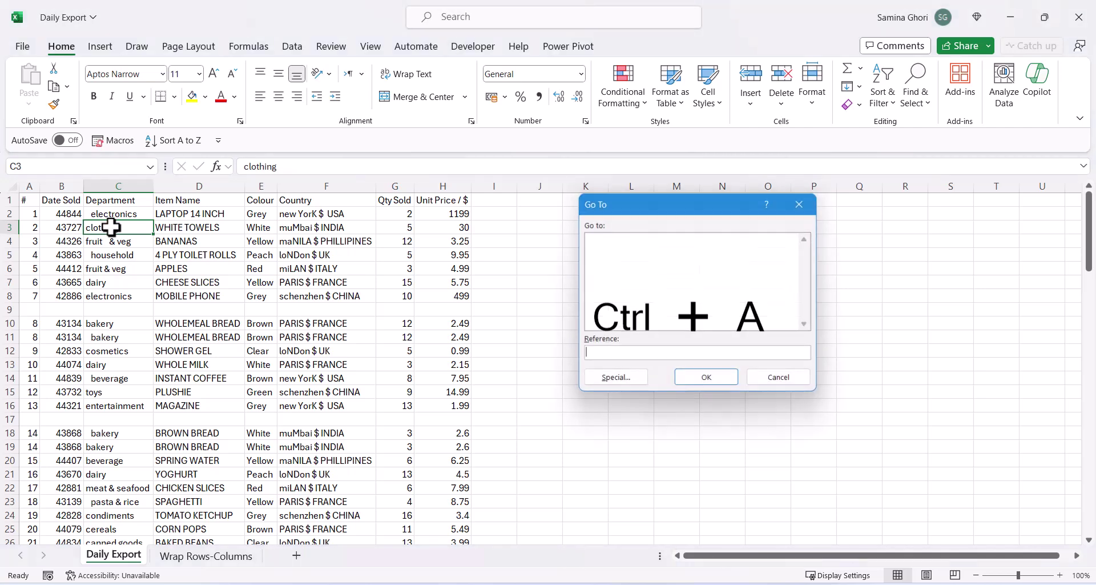
key(Escape)
Step: Select all blank cells in the sheet with Go To Special and delete them, shifting the cells up
key(ctrl+a)
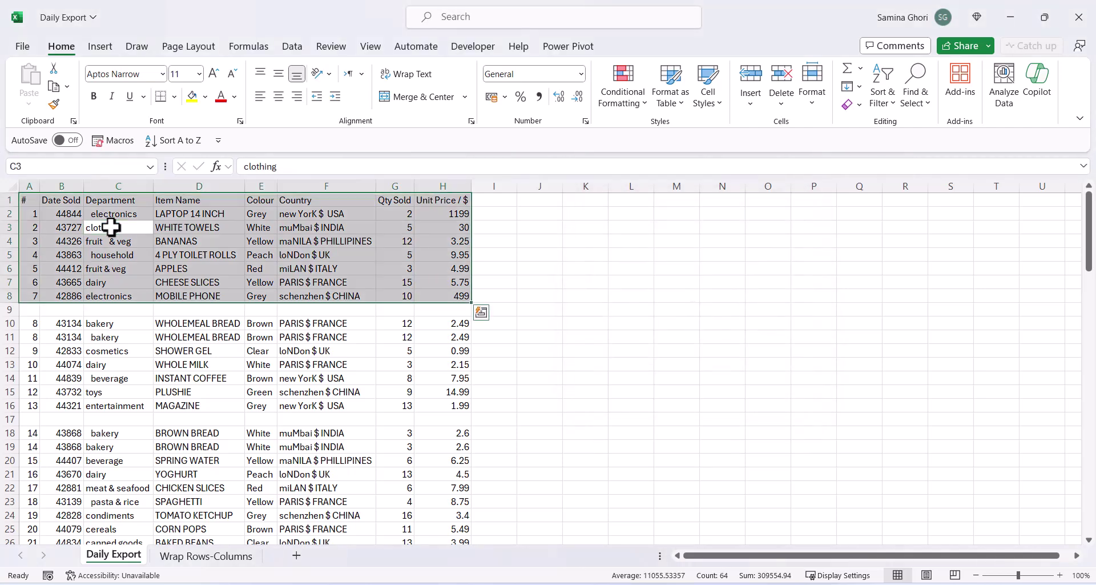
key(ctrl+a)
key(ctrl+g)
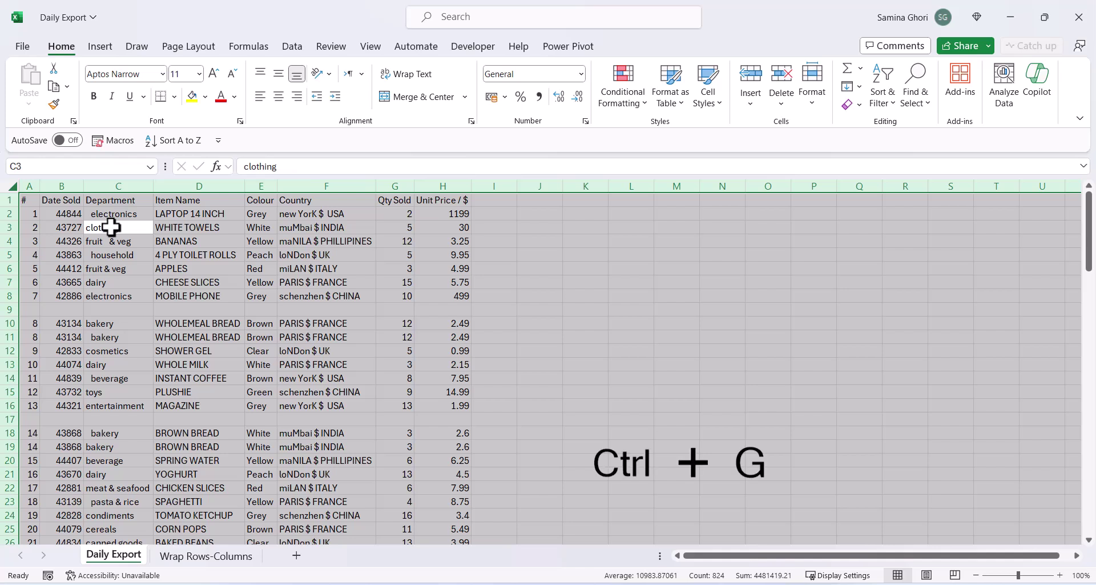
drag(663, 196, 627, 202)
click(573, 378)
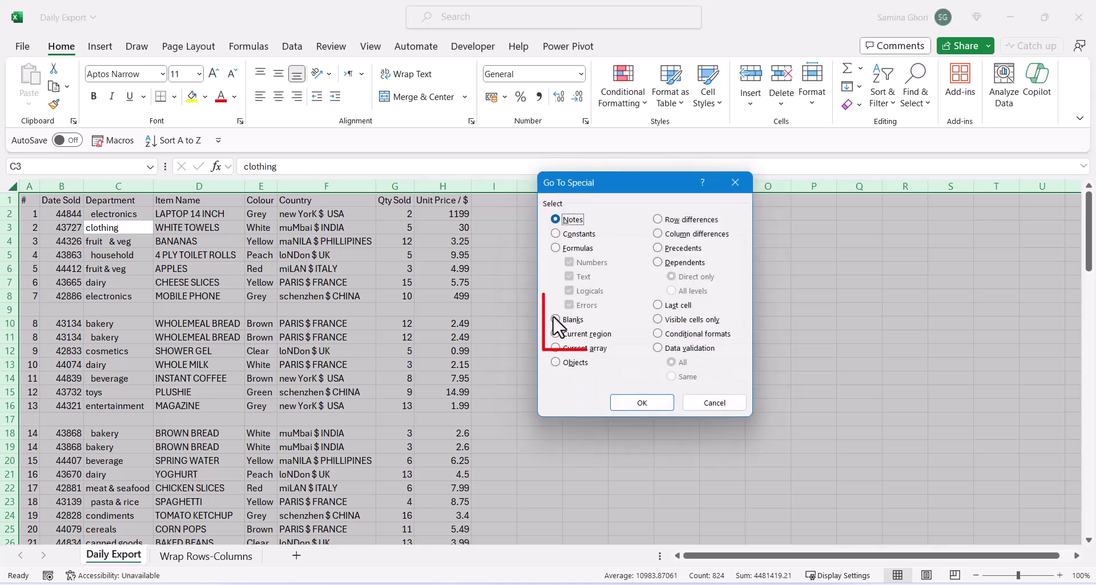
click(554, 318)
click(631, 399)
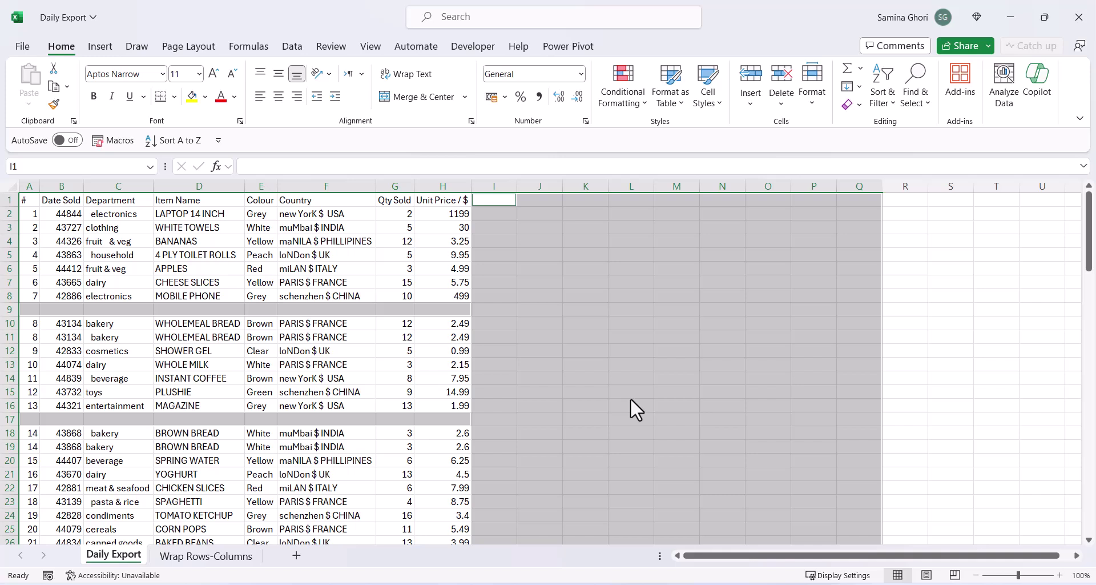
key(ctrl+minus)
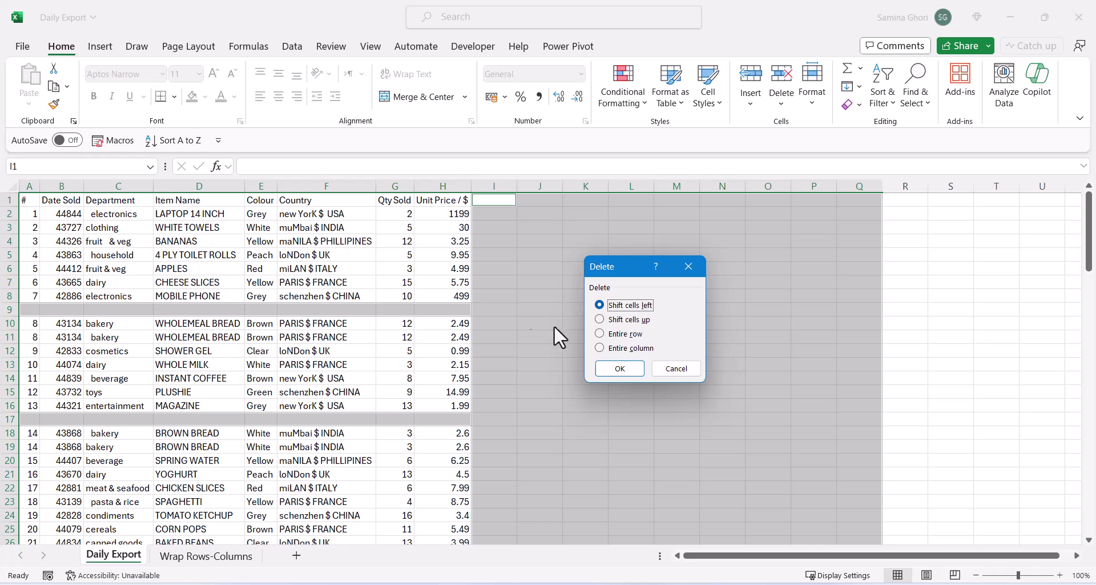
click(600, 319)
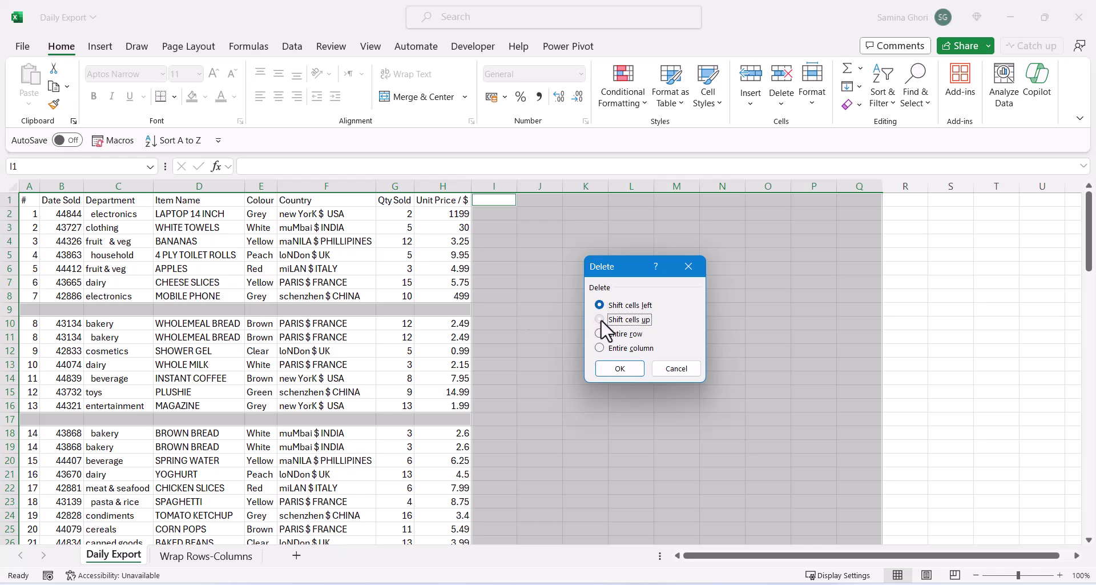
click(627, 373)
click(368, 312)
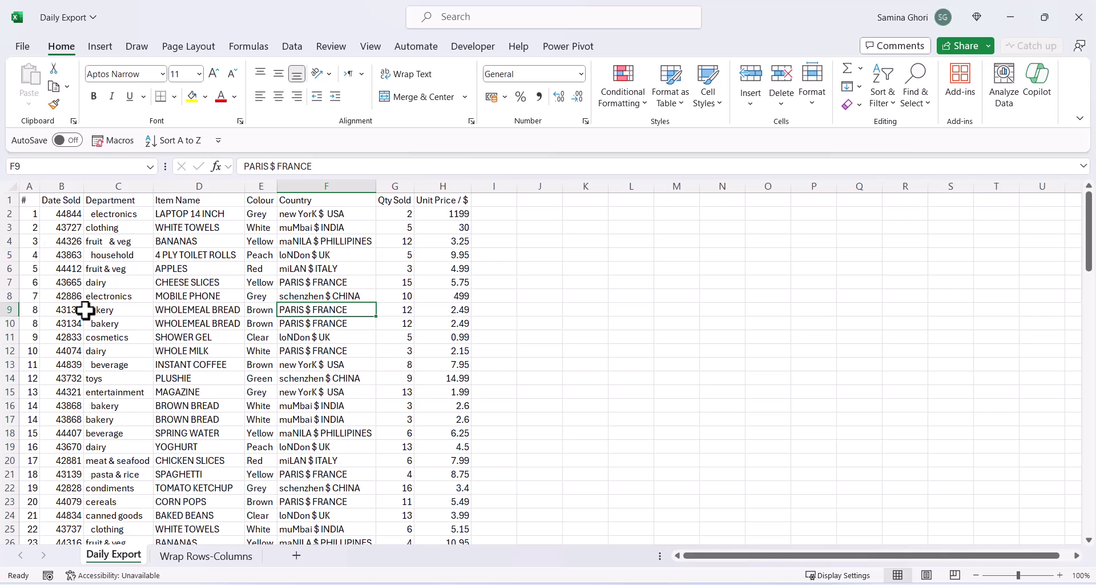
Step: Format the Date Sold column as Date with the non-asterisked 14/03/2012 type and the English (United Kingdom) locale
click(70, 184)
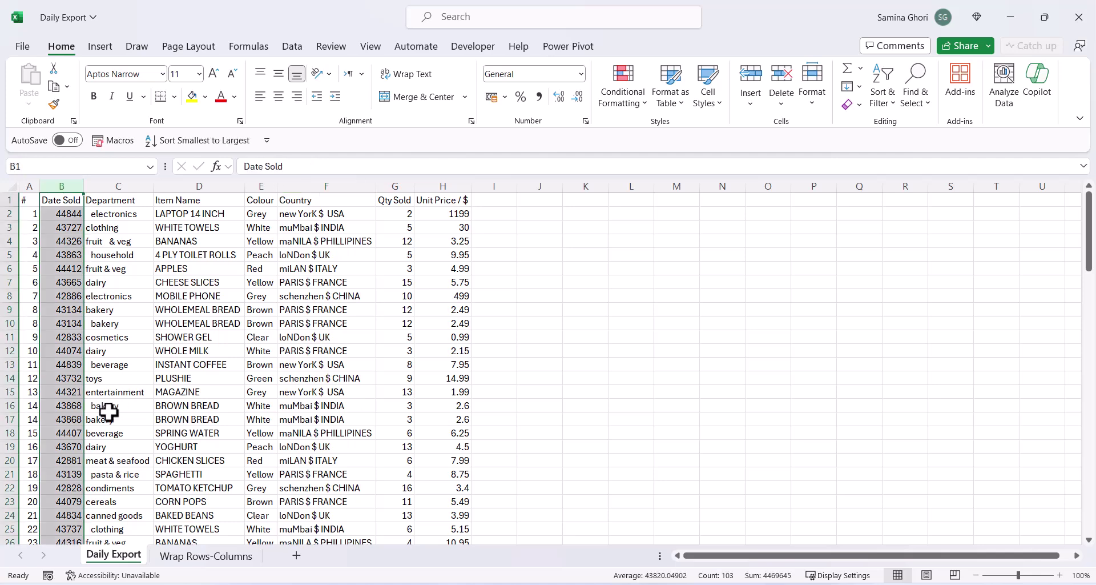
key(ctrl+1)
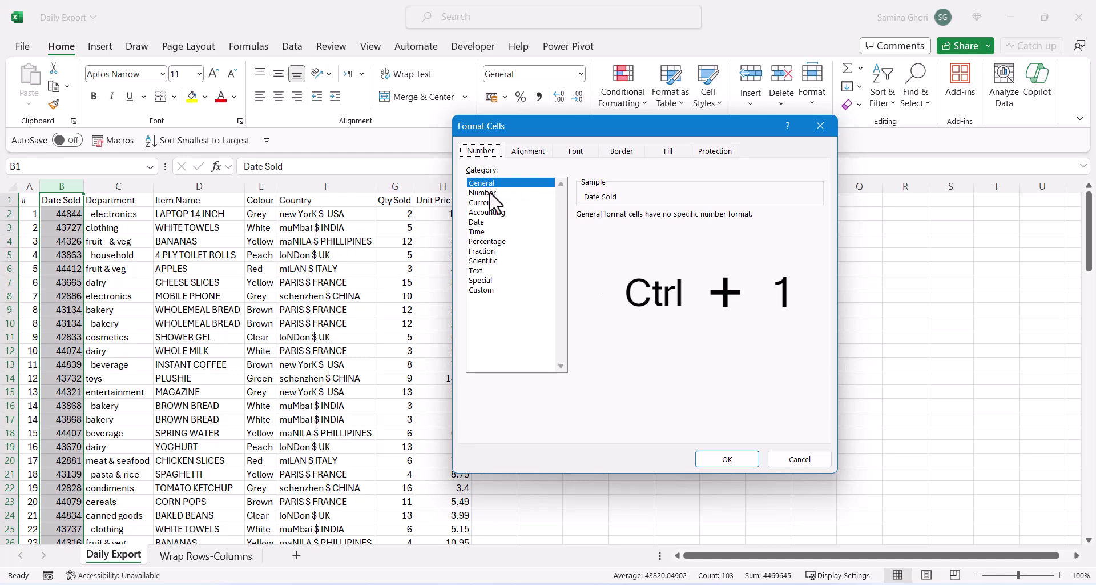
click(496, 222)
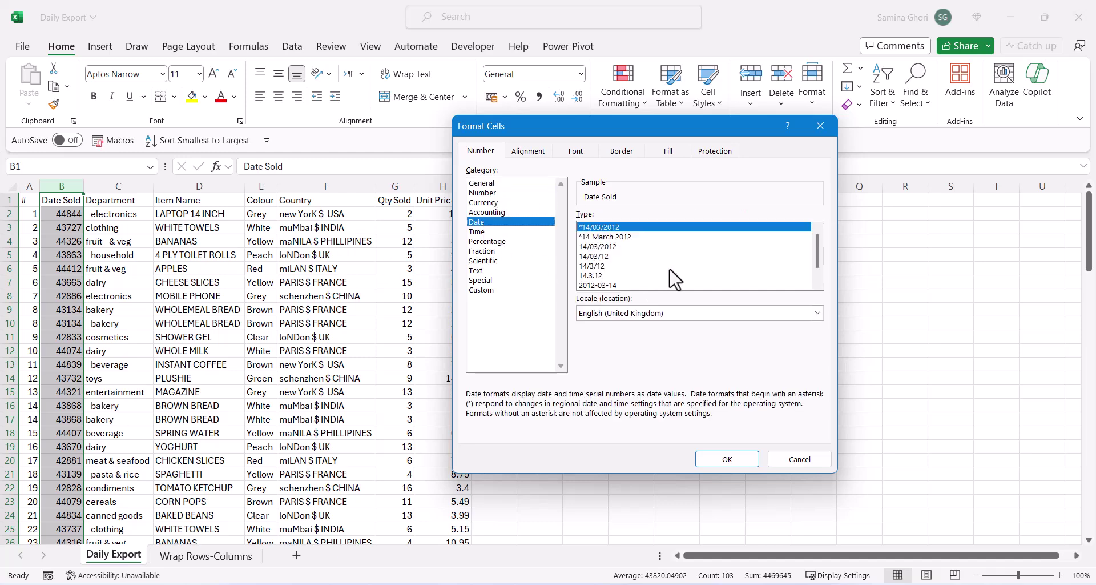
click(607, 246)
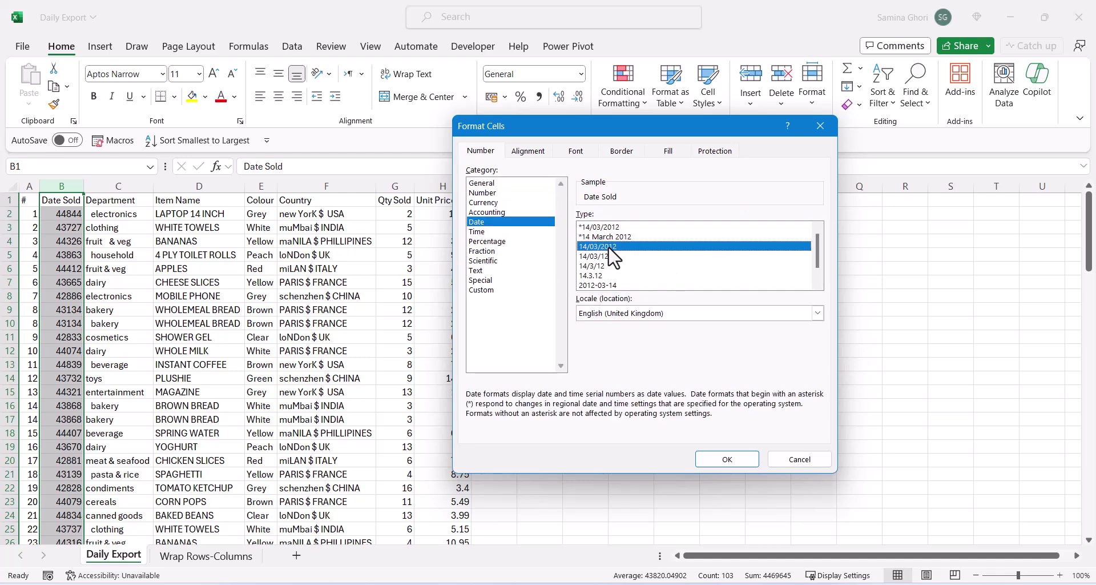
click(721, 460)
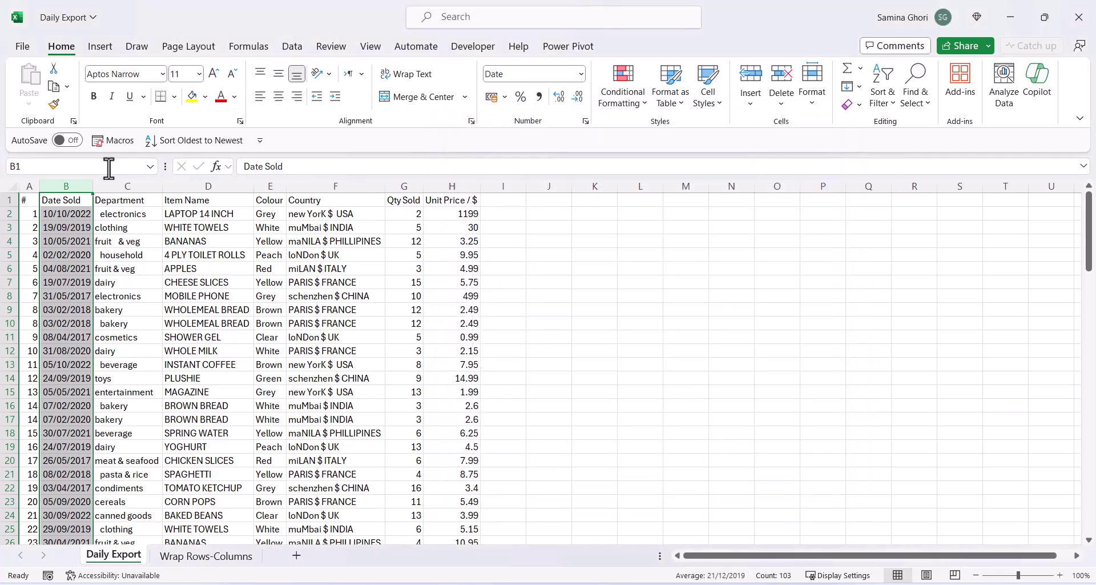
Step: Examine the # and Department columns for repeated record numbers and inconsistent spacing, comparing the two bakery rows numbered 8
click(148, 186)
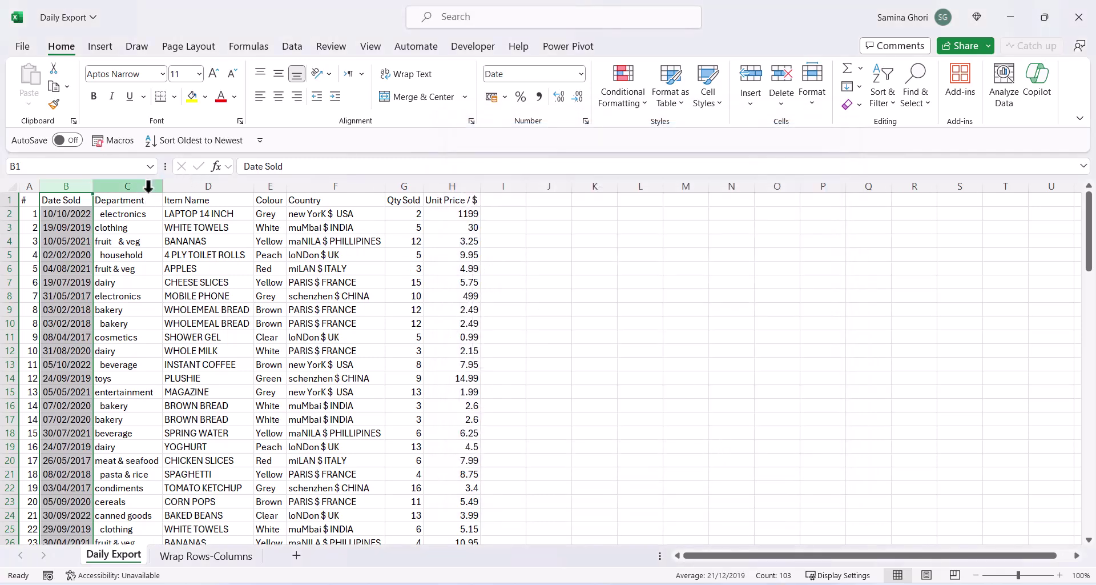
key(Right)
key(Down)
key(Down)
key(Down)
key(Down)
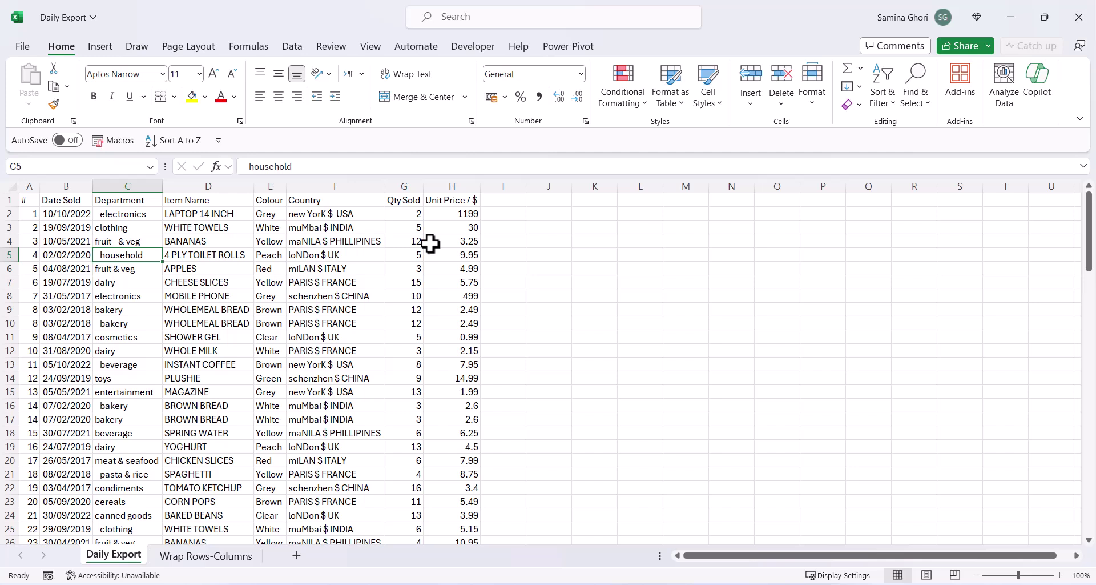
click(31, 239)
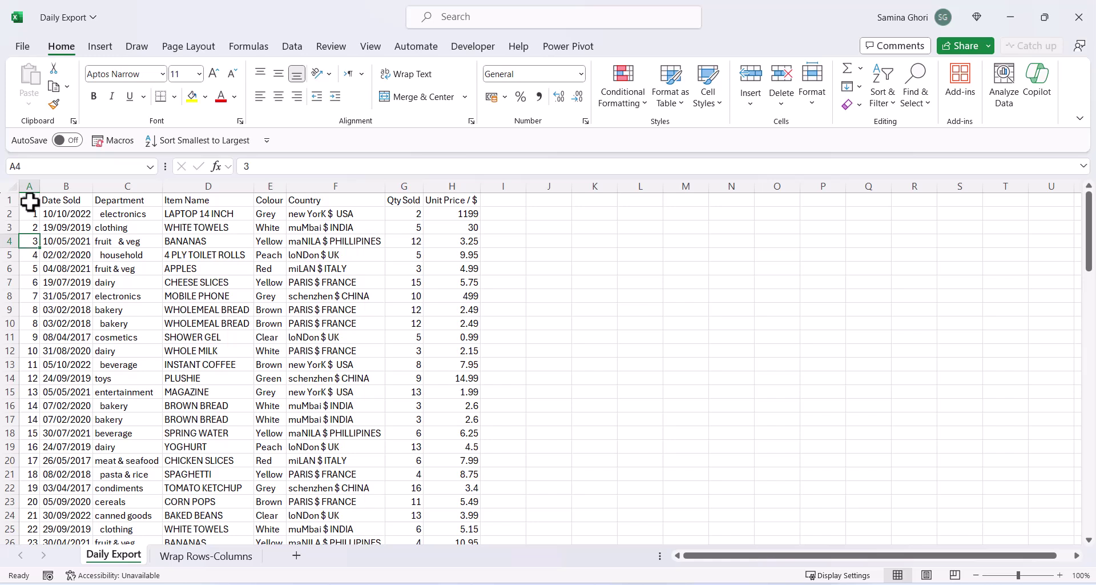
click(28, 313)
drag(40, 316, 38, 328)
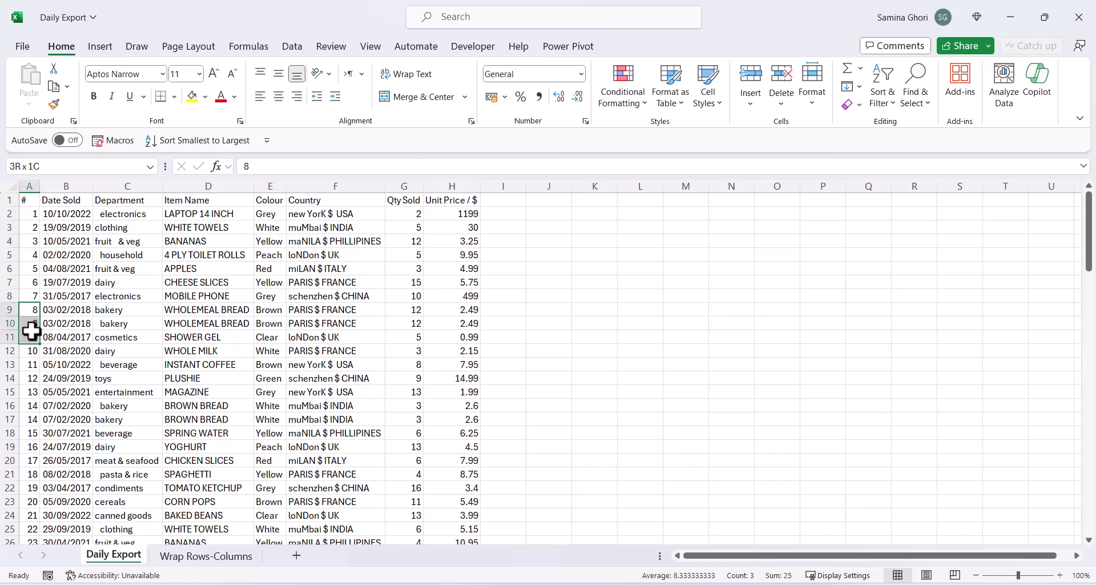
click(106, 311)
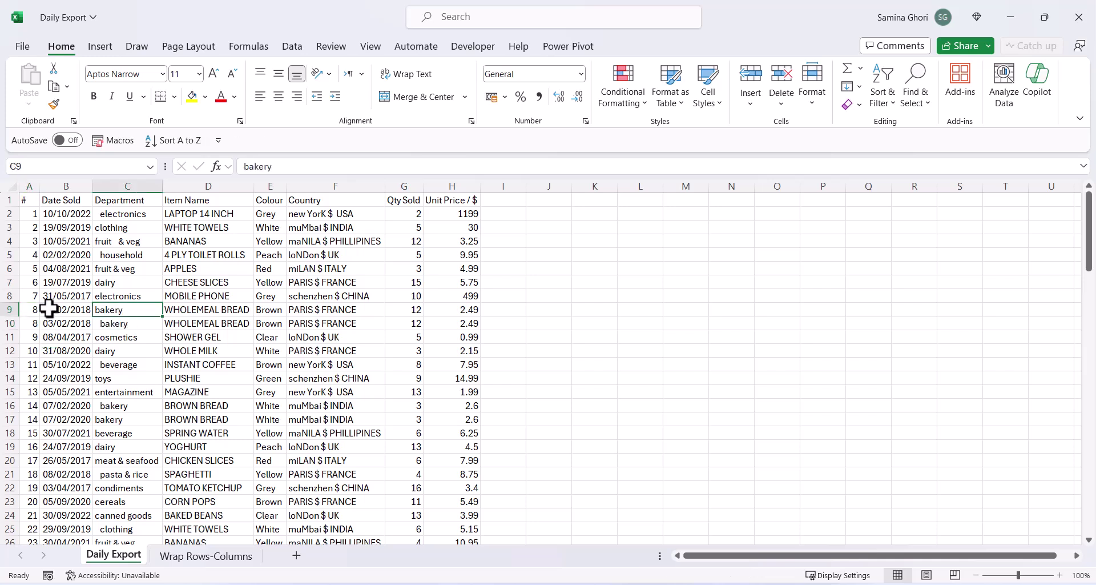
click(107, 321)
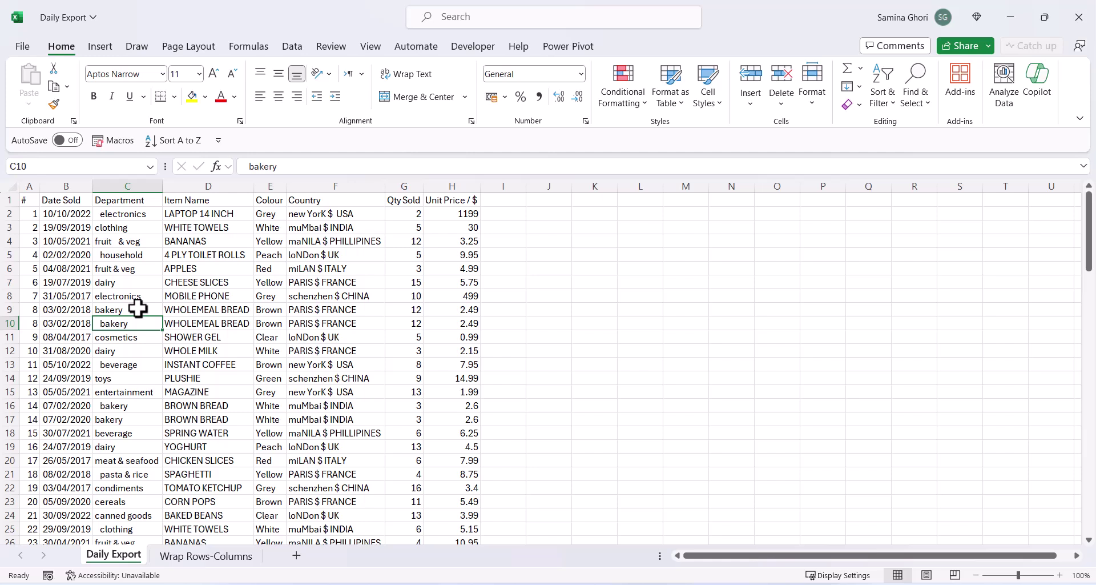
click(108, 268)
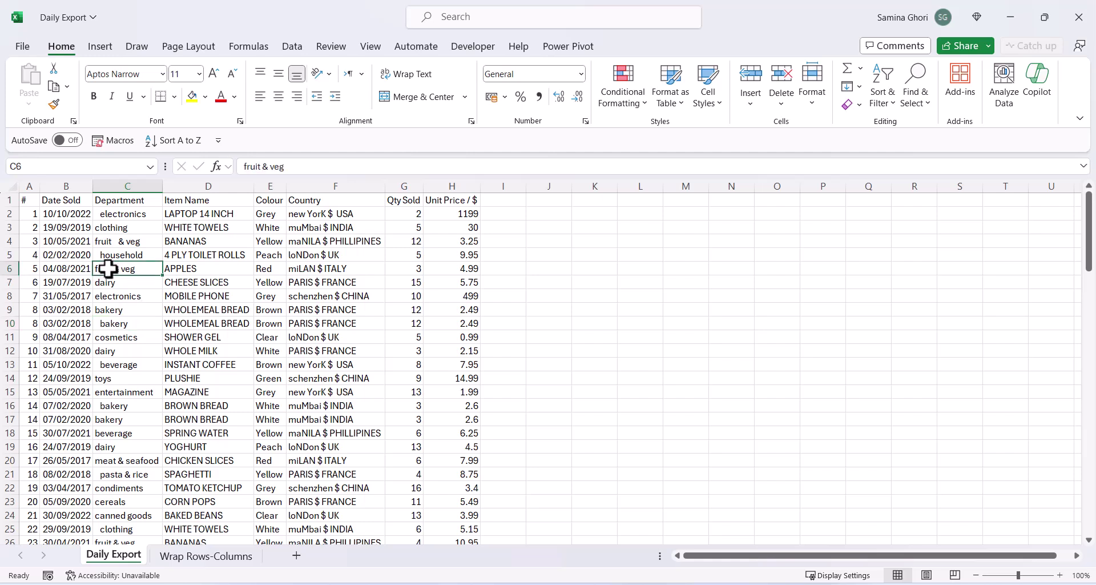
click(126, 309)
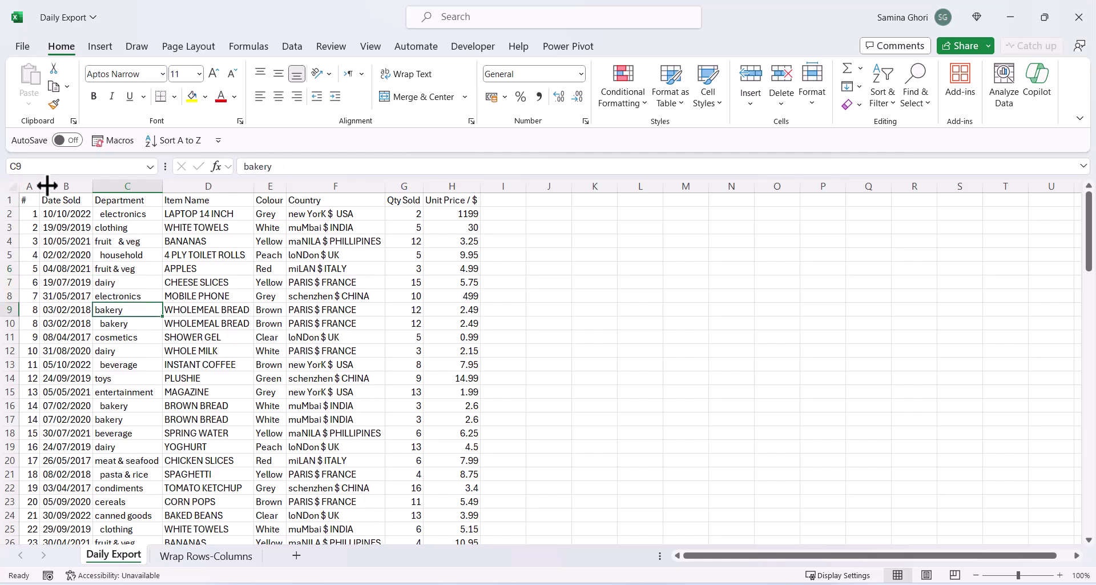
click(71, 251)
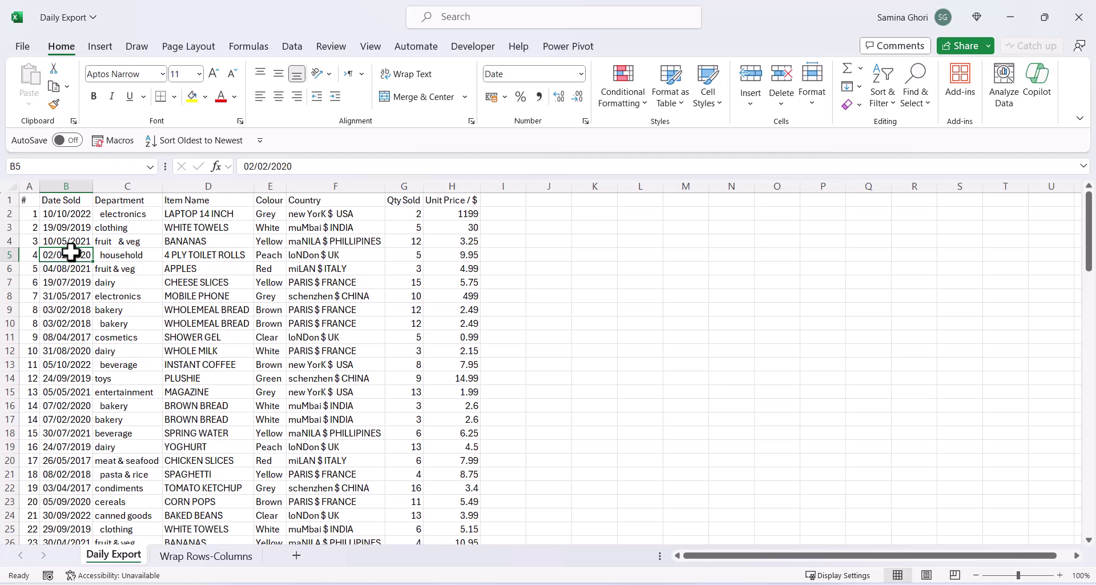
key(ctrl+a)
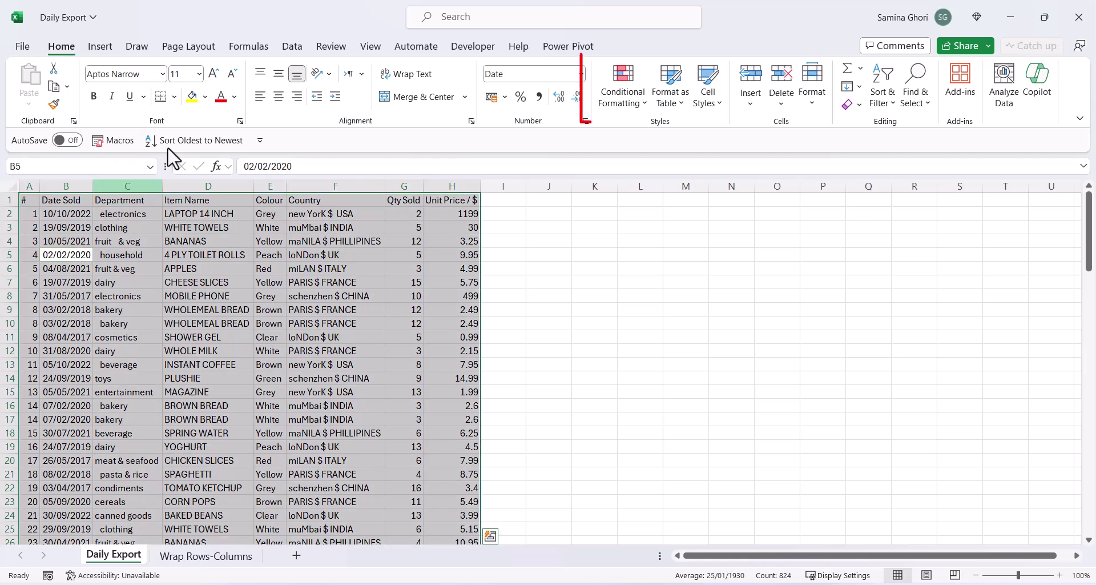
click(646, 113)
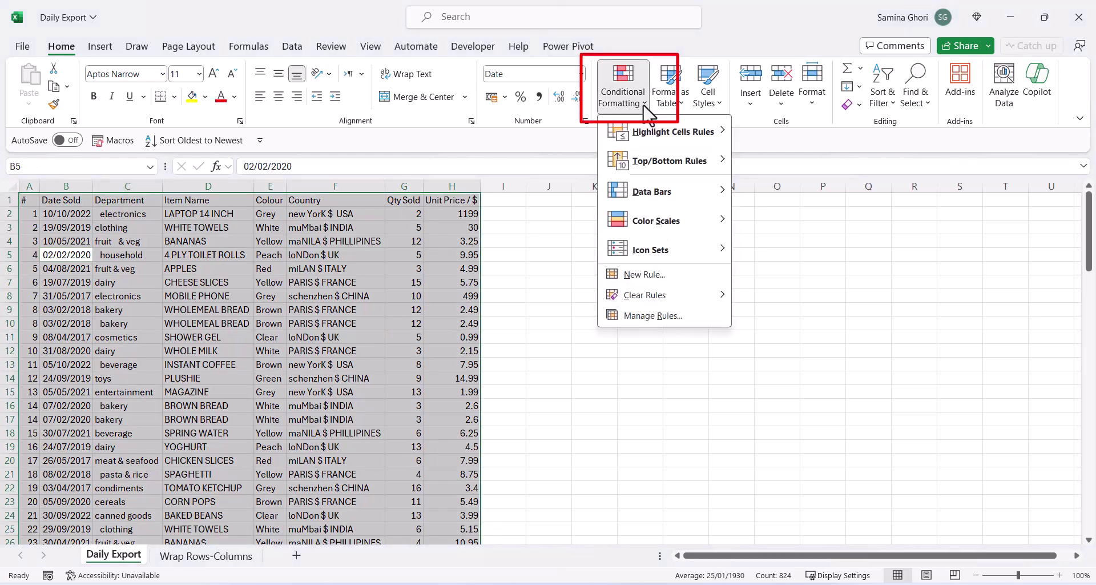
mouse_move(683, 137)
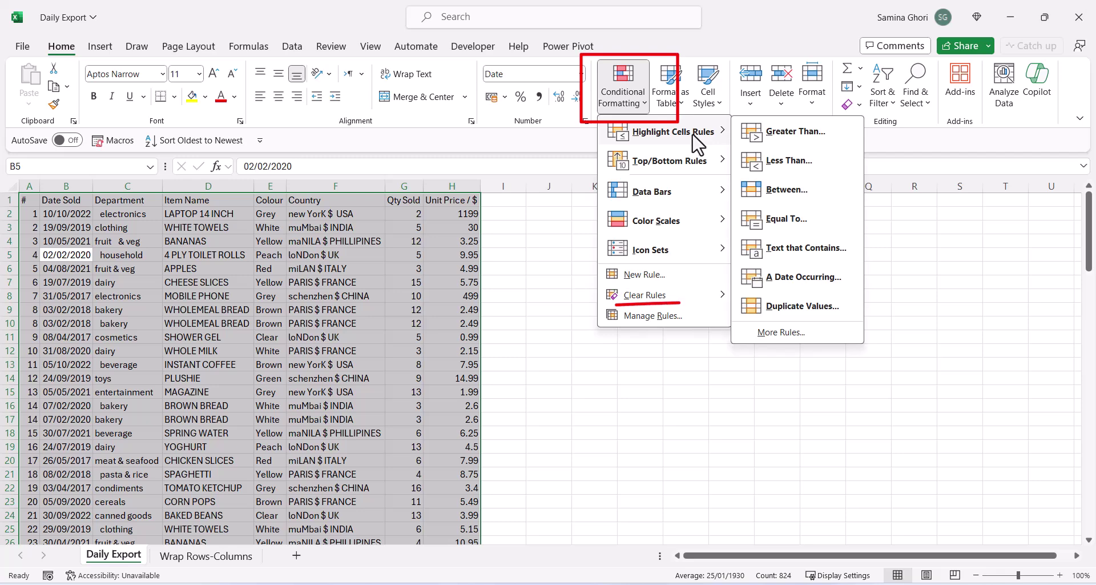
click(814, 311)
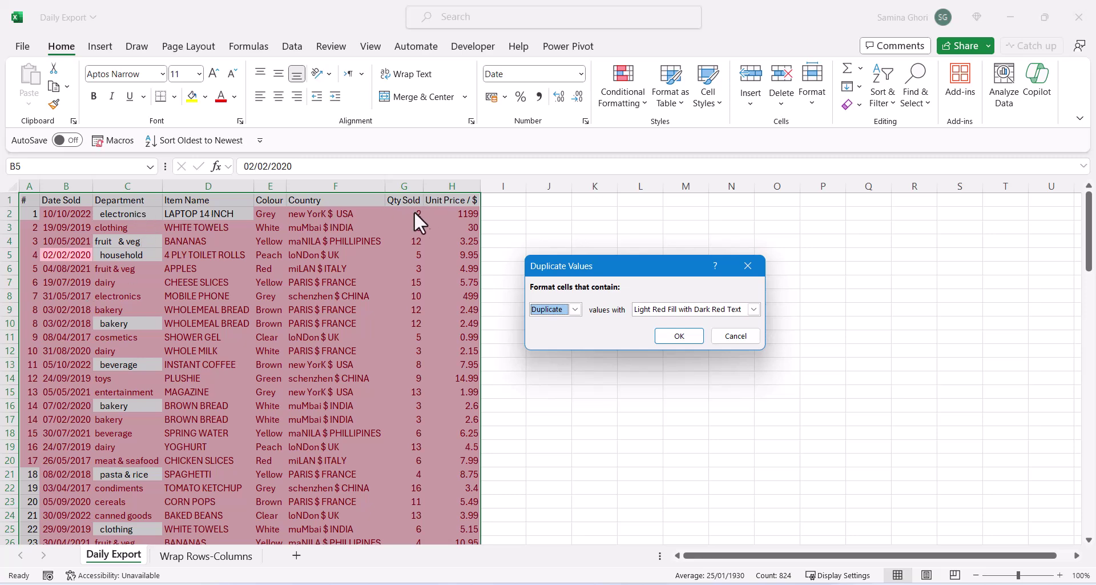
key(Escape)
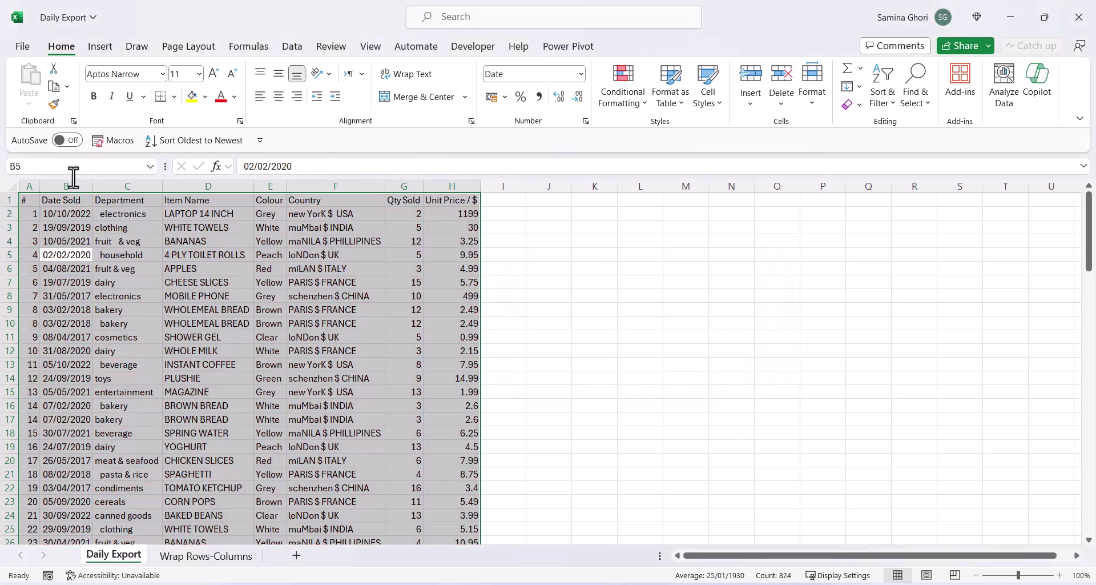
Step: Highlight duplicate values in the # column with Light Red Fill with Dark Red Text
click(27, 182)
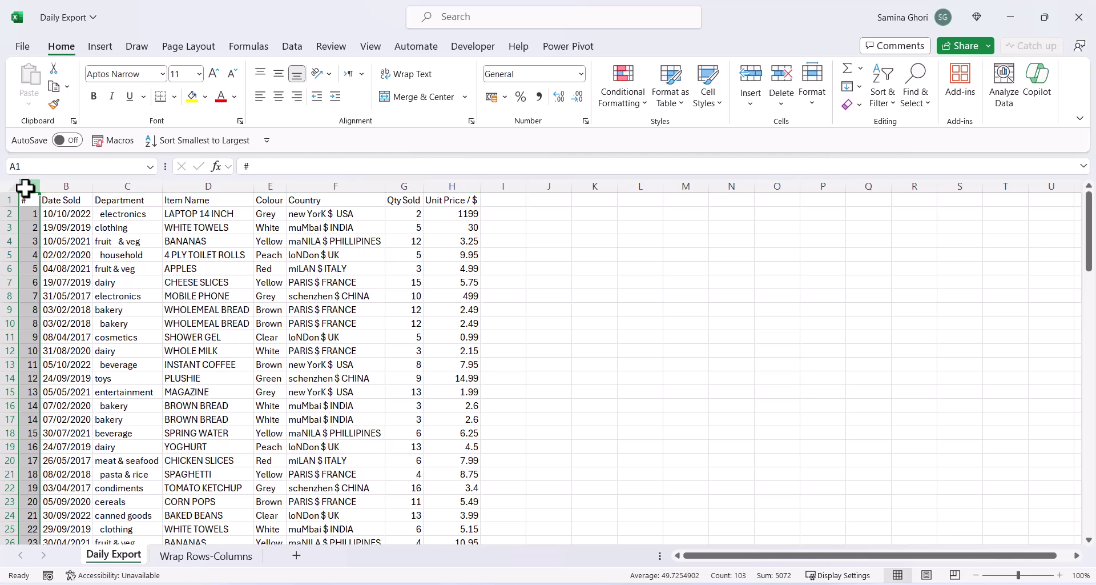
click(639, 100)
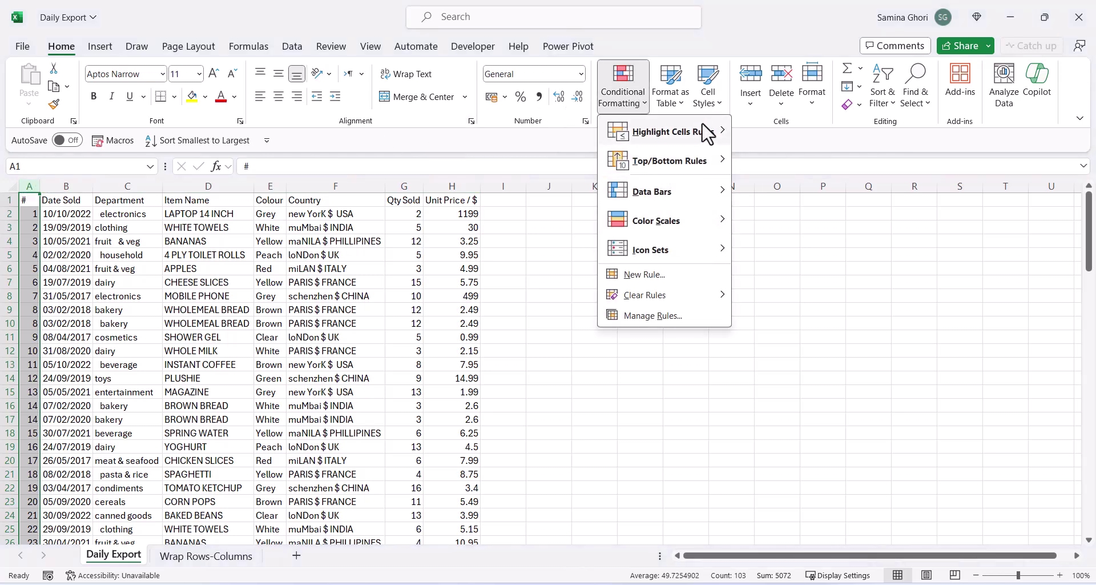
mouse_move(705, 126)
click(802, 305)
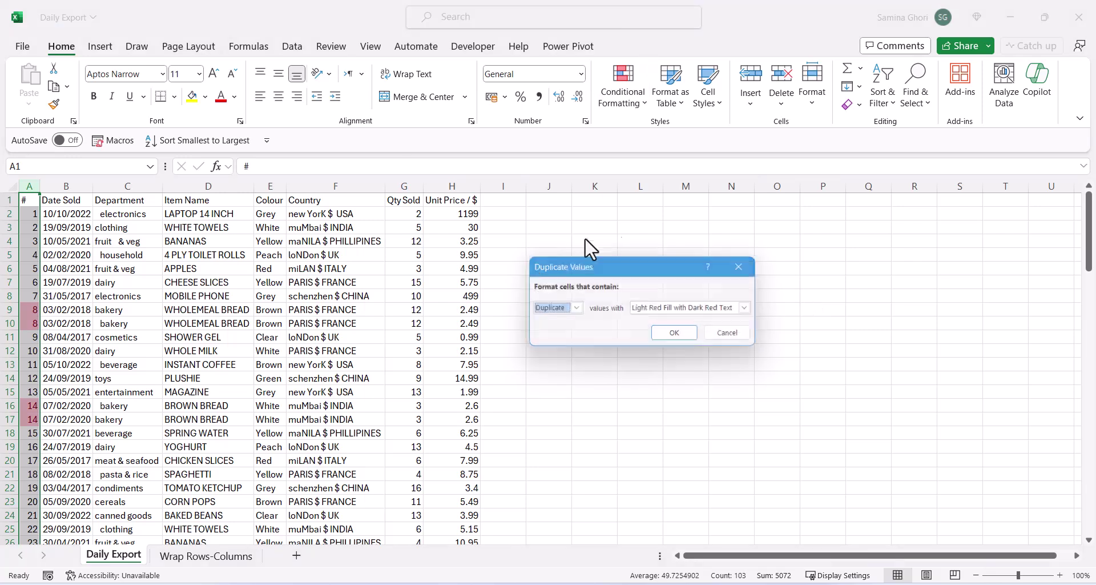
click(681, 337)
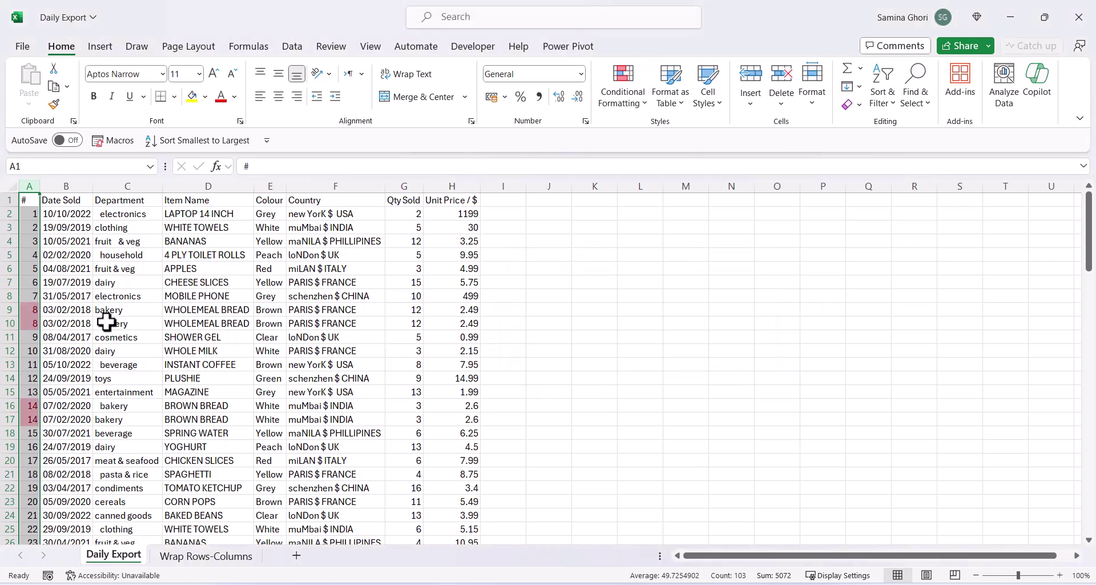
click(58, 323)
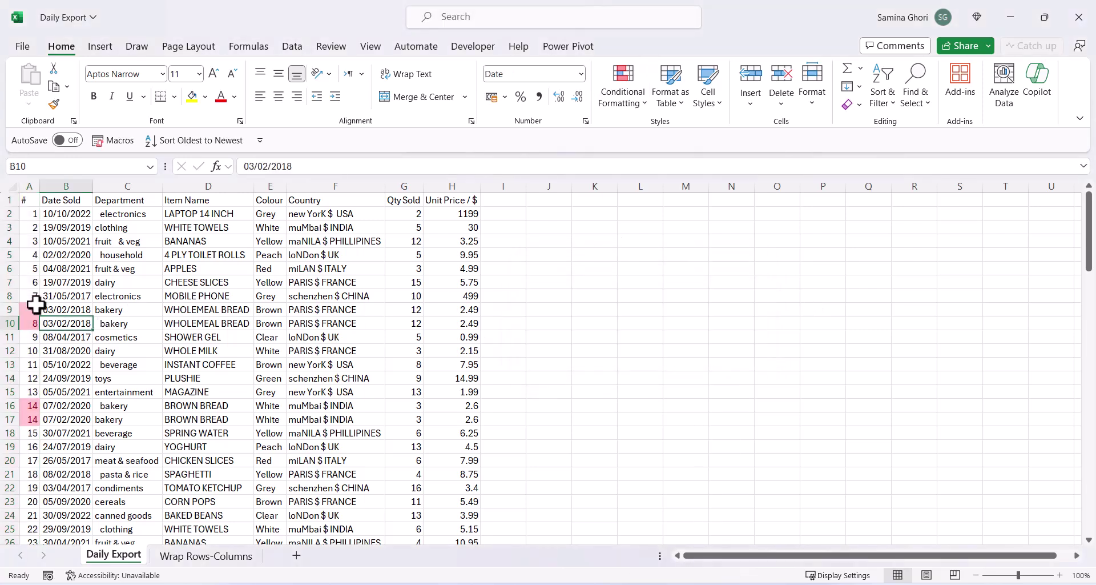
Step: Remove duplicate rows from the whole table, headers included, comparing only the # column, and leave only cell C10 selected
click(29, 201)
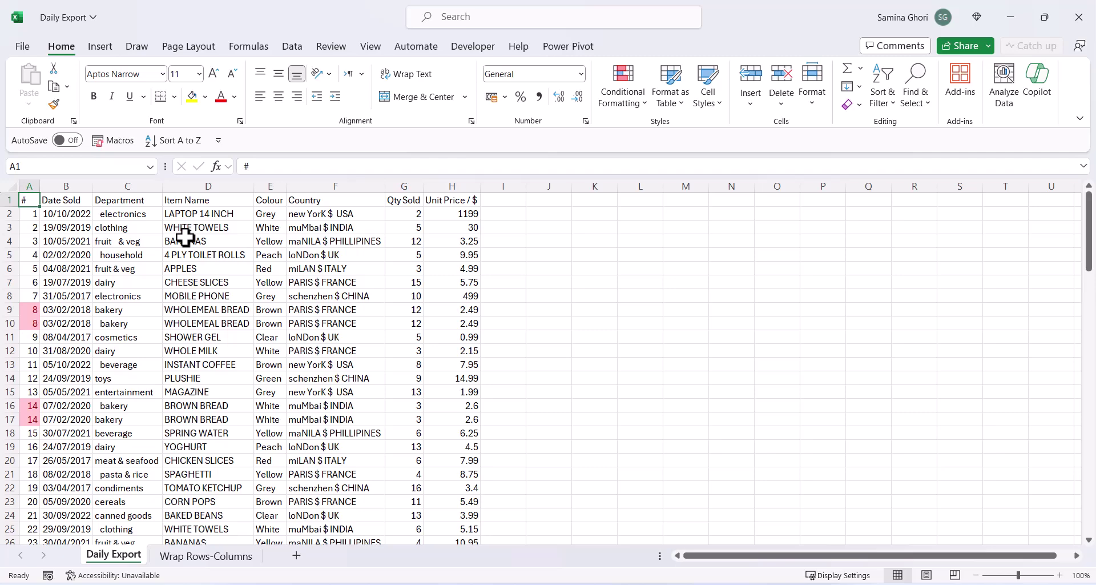
key(ctrl+shift+End)
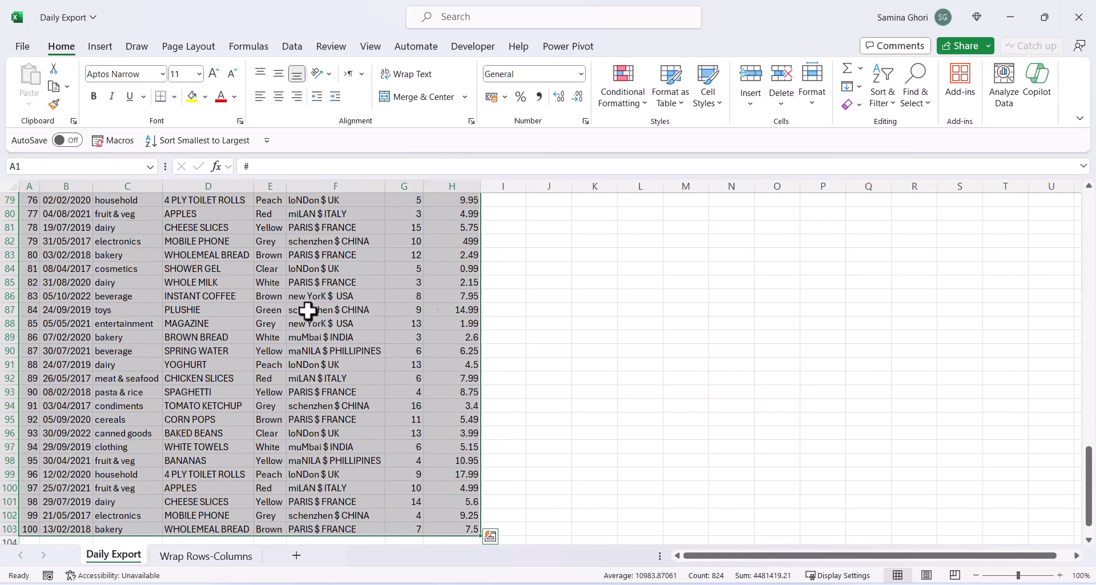
drag(1085, 492, 1095, 163)
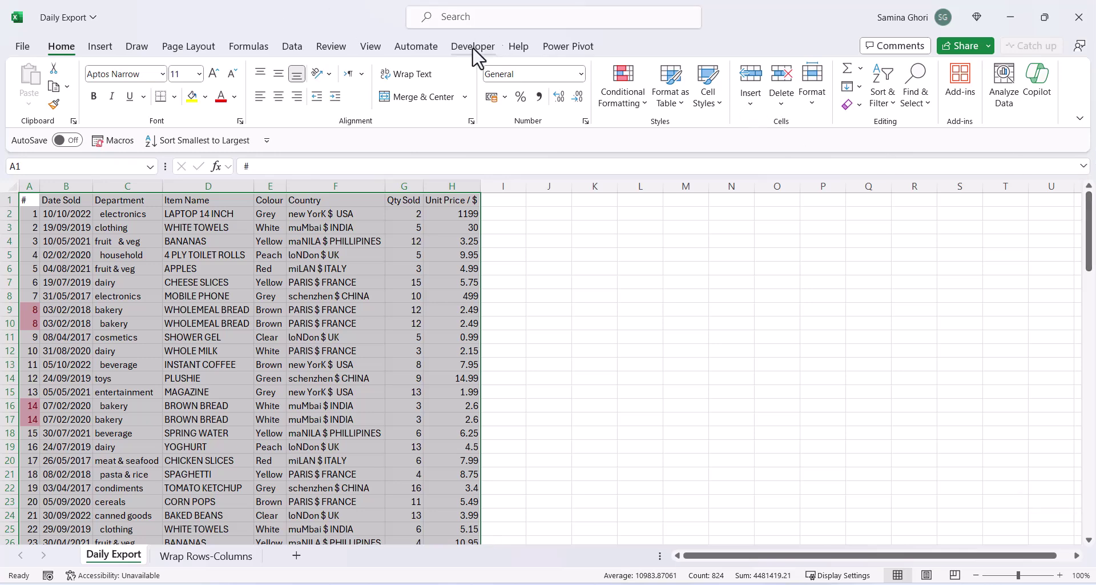
click(301, 53)
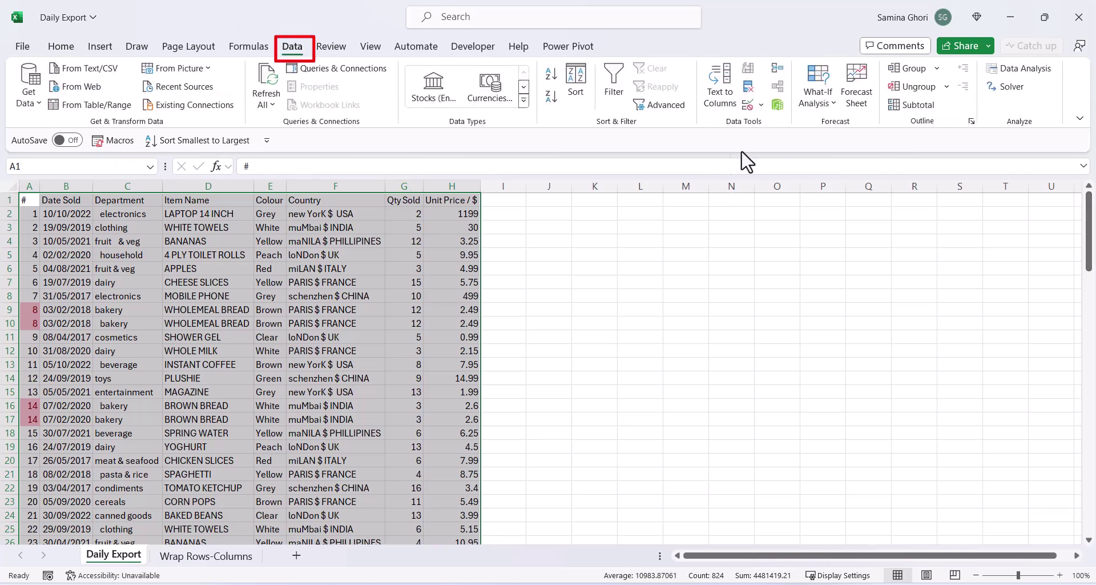
click(749, 88)
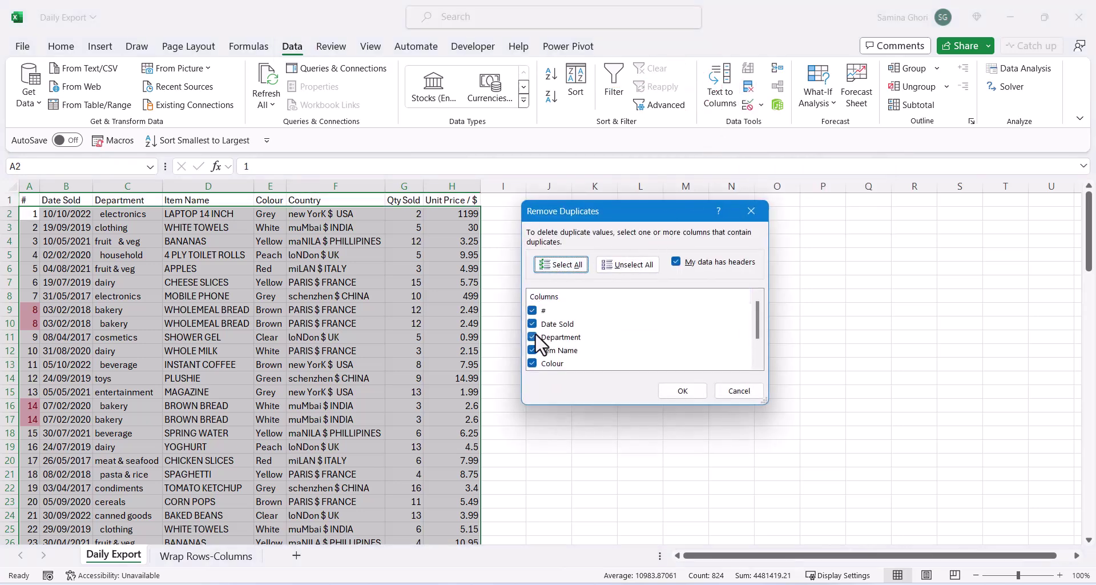
scroll(533, 298, down, 1)
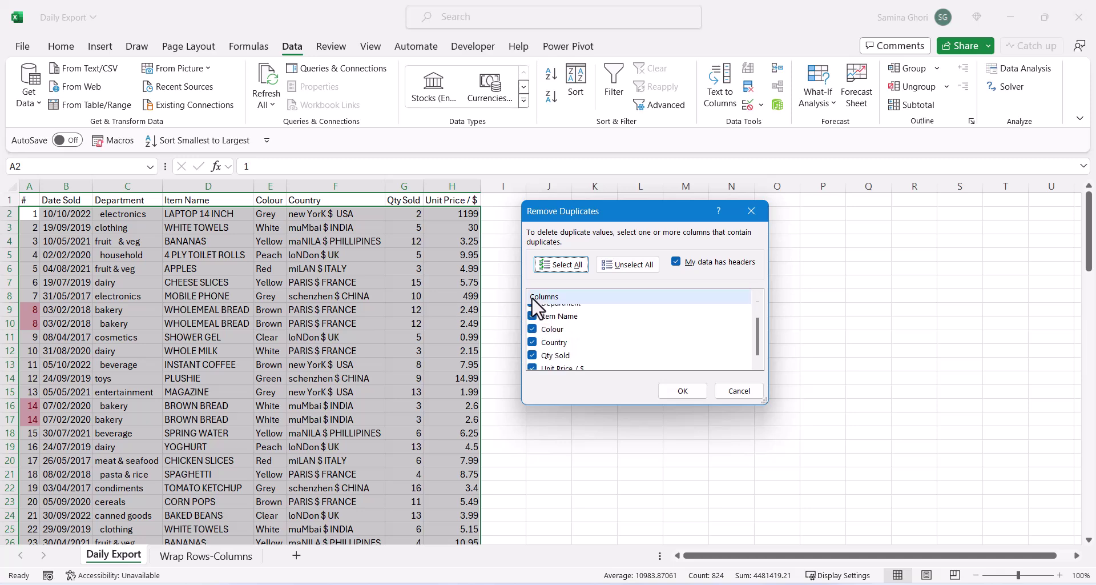
scroll(577, 337, up, 1)
click(625, 268)
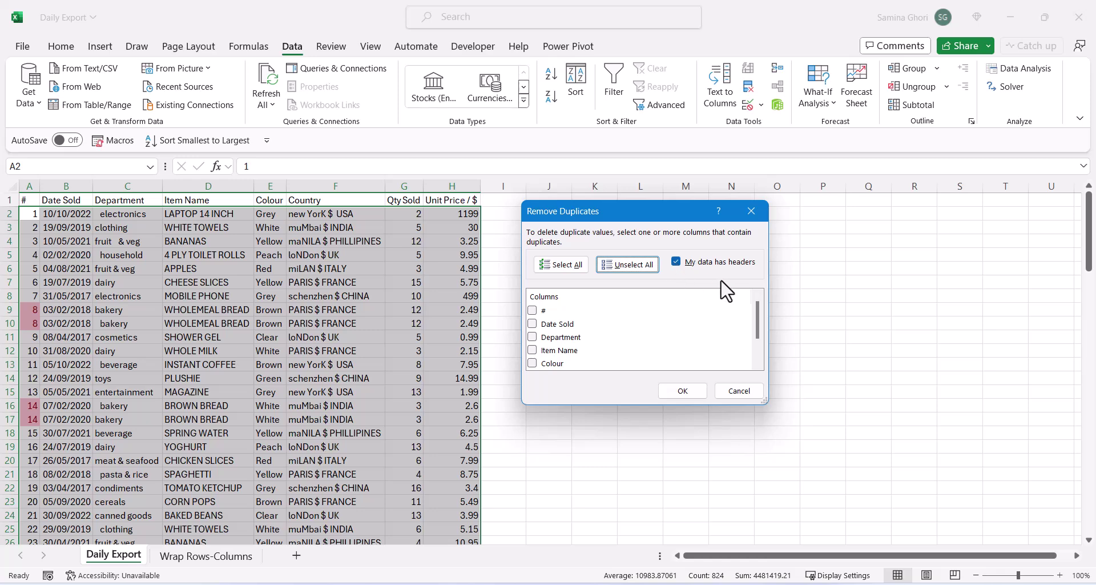
click(532, 310)
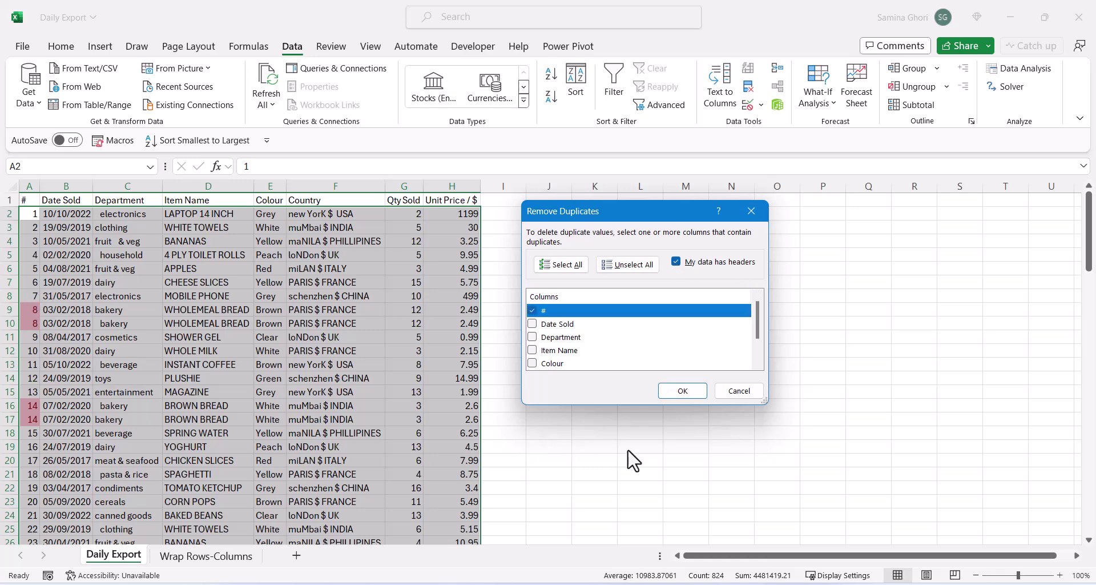
click(687, 390)
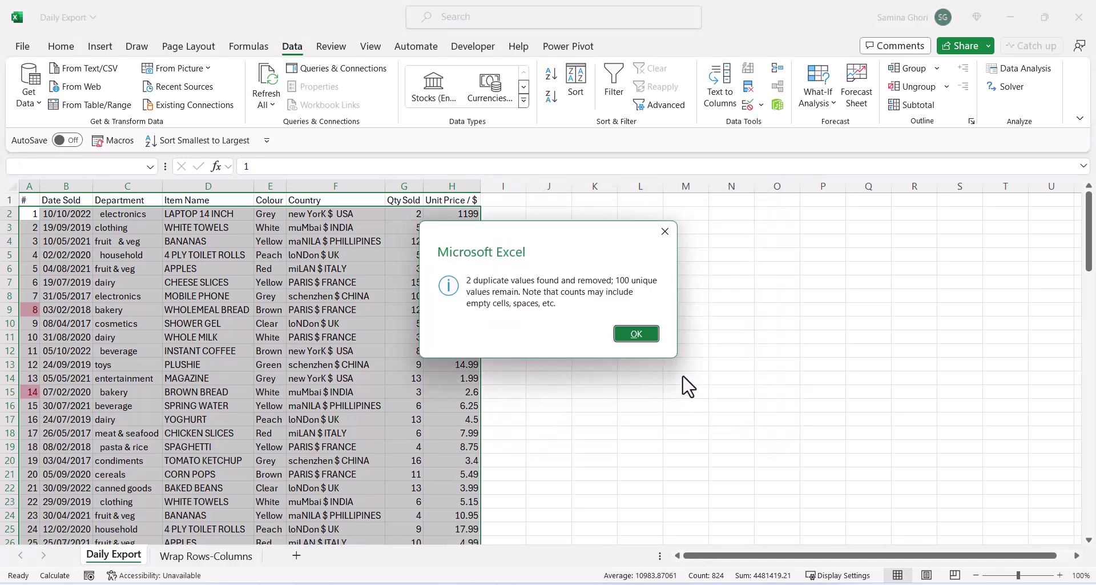
click(636, 333)
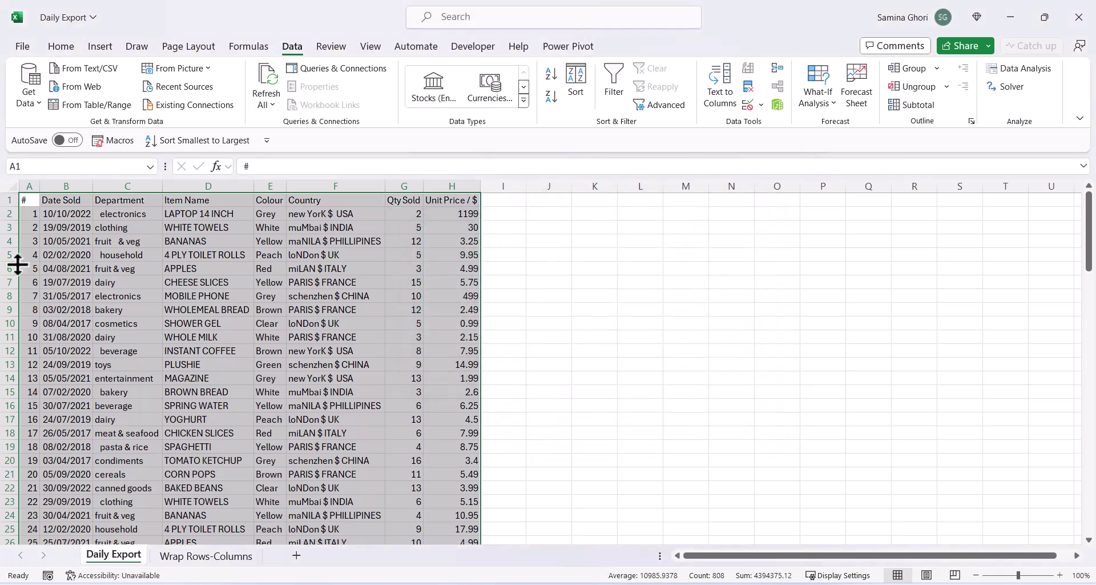
click(106, 323)
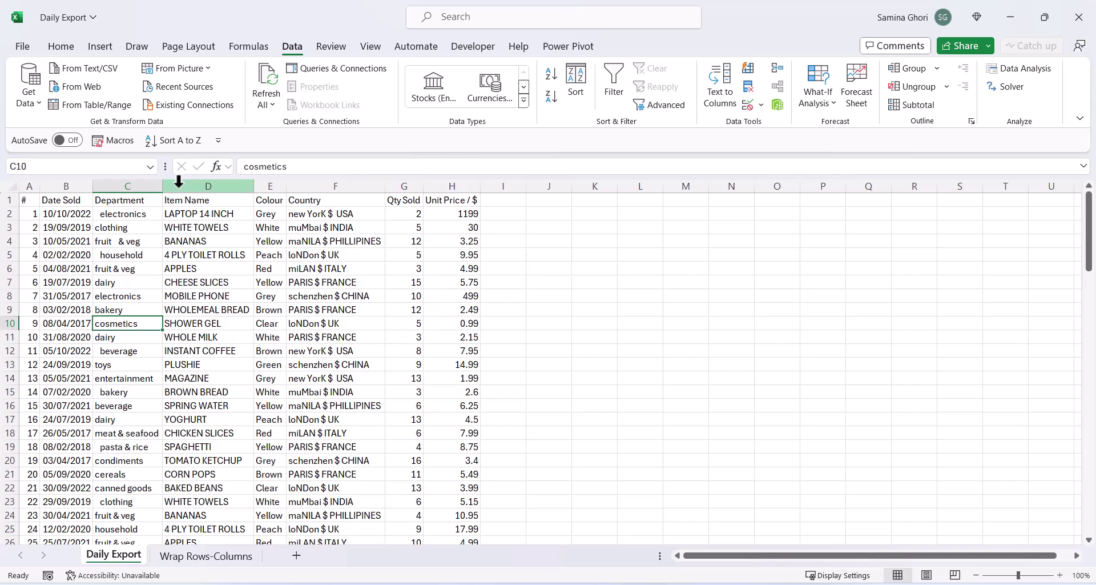
Step: Inspect the leading spaces before the electronics entry in C2 of the Department column, leaving the cell unedited
click(140, 181)
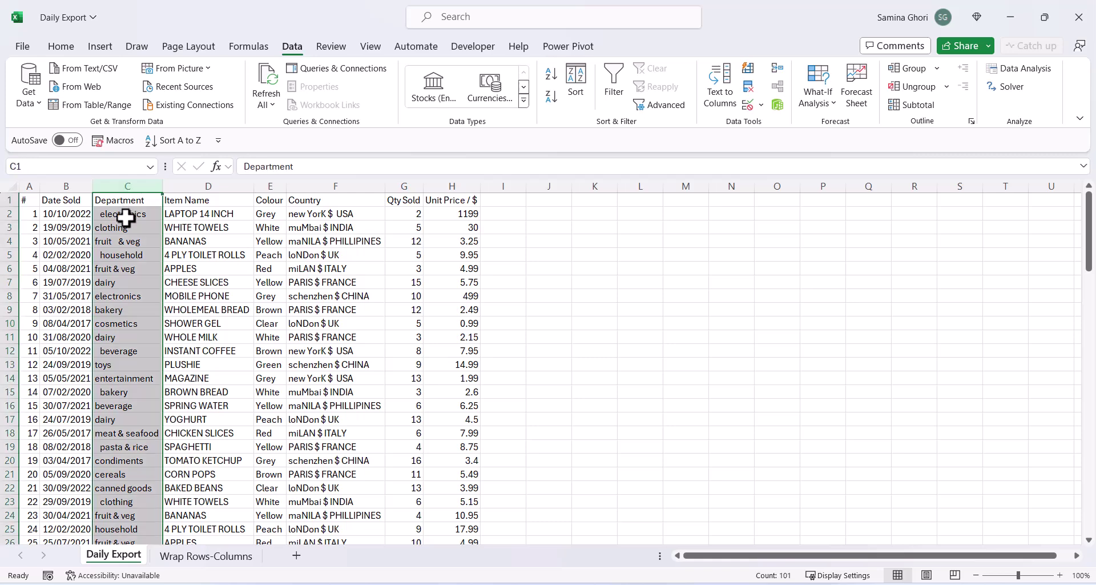
click(116, 215)
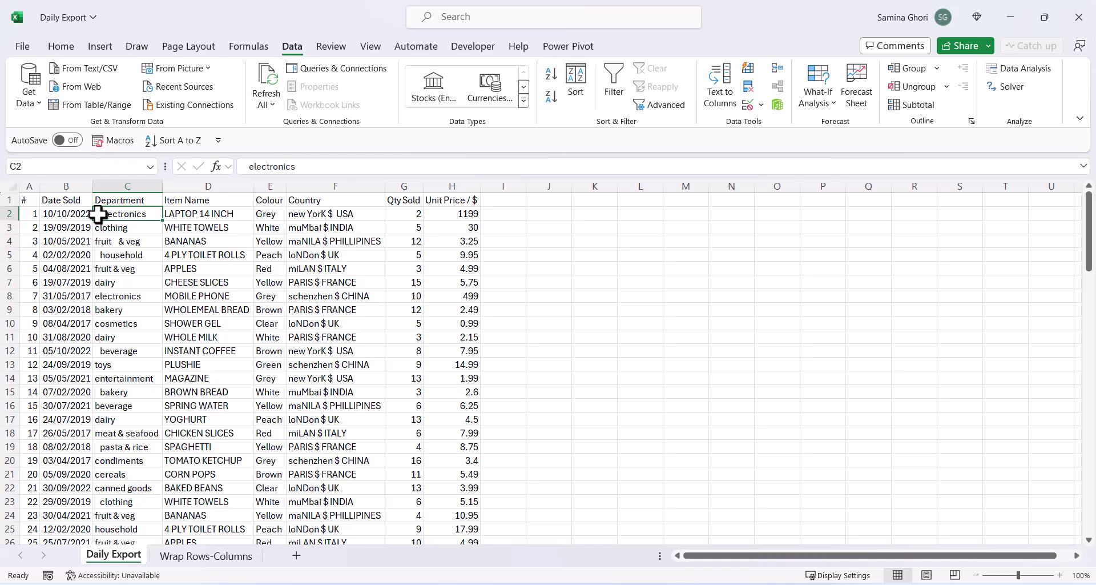
click(250, 170)
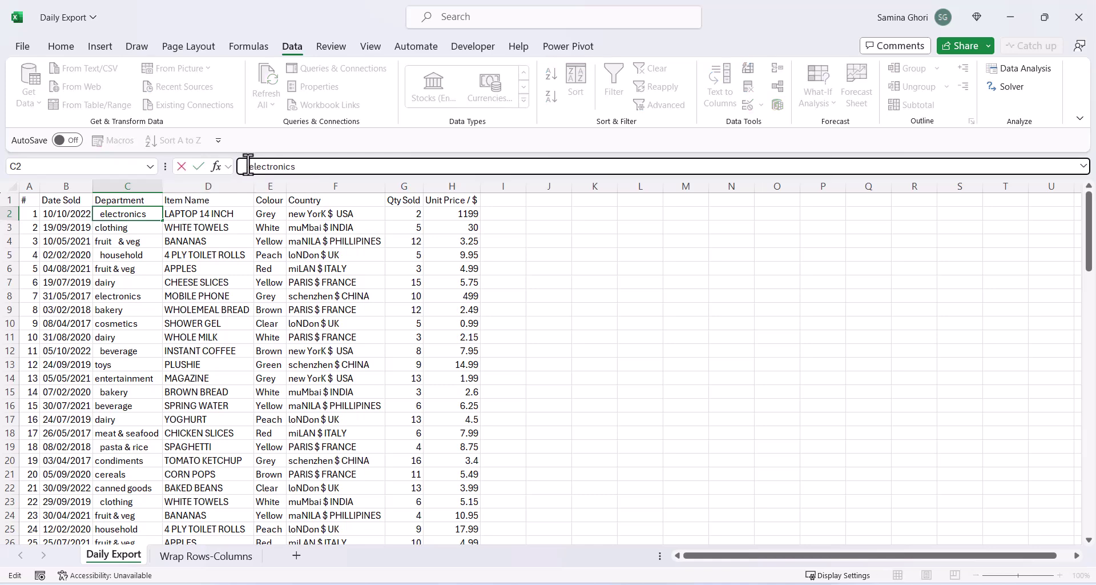
drag(248, 166, 229, 167)
key(Escape)
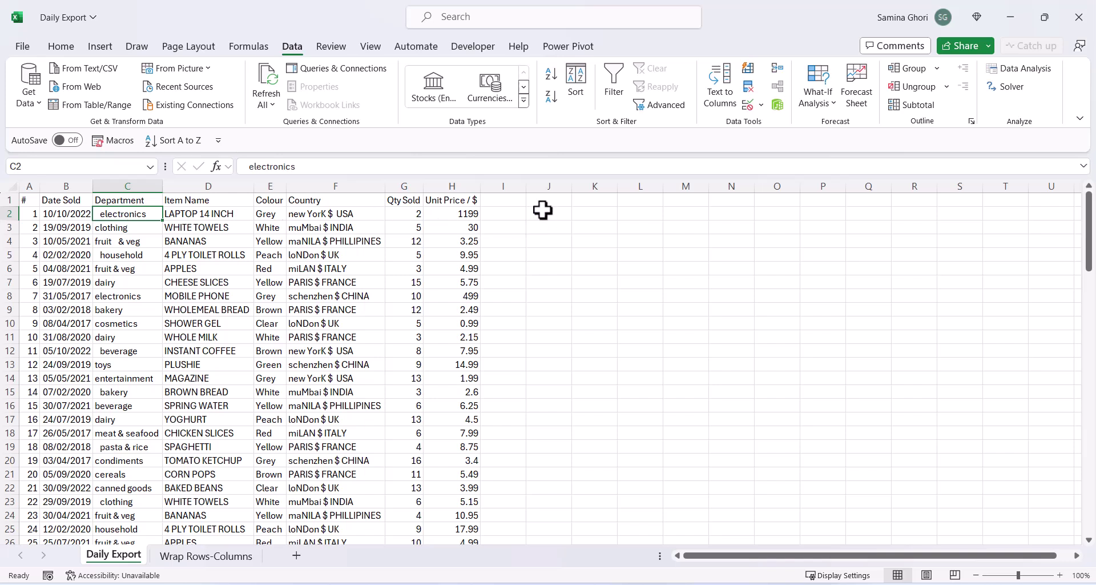
Step: Enter =TRIM(C2) in cell I2 and fill the formula down alongside all the data rows
click(517, 212)
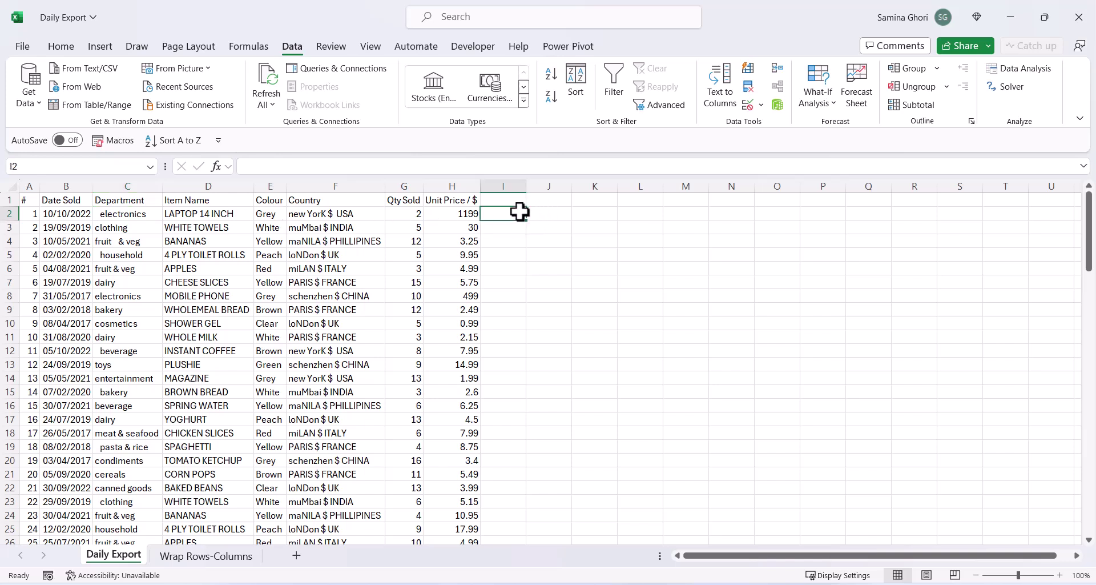
text(=trim)
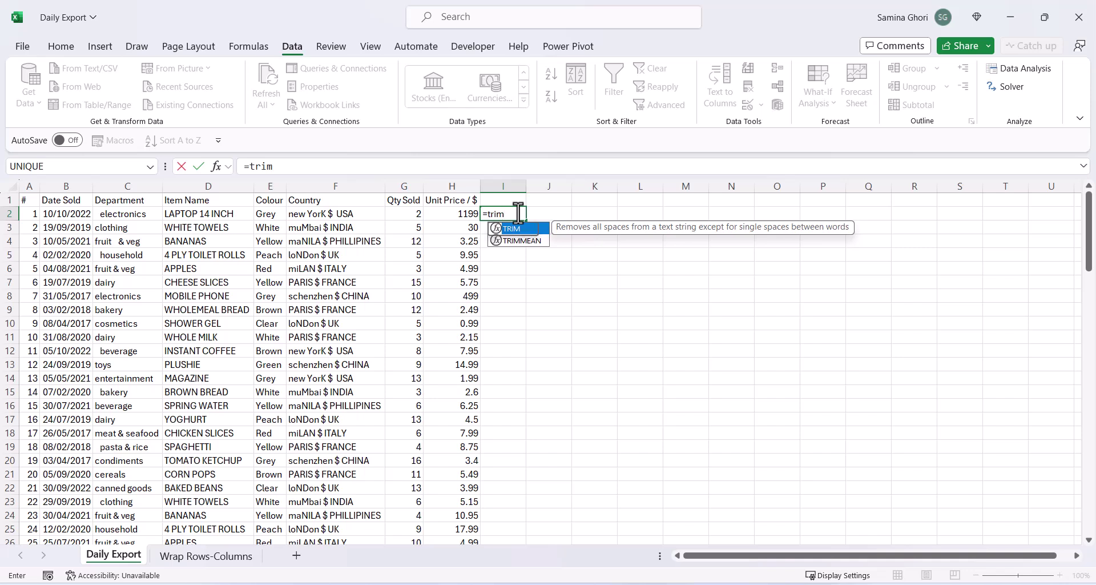
double_click(512, 227)
click(133, 219)
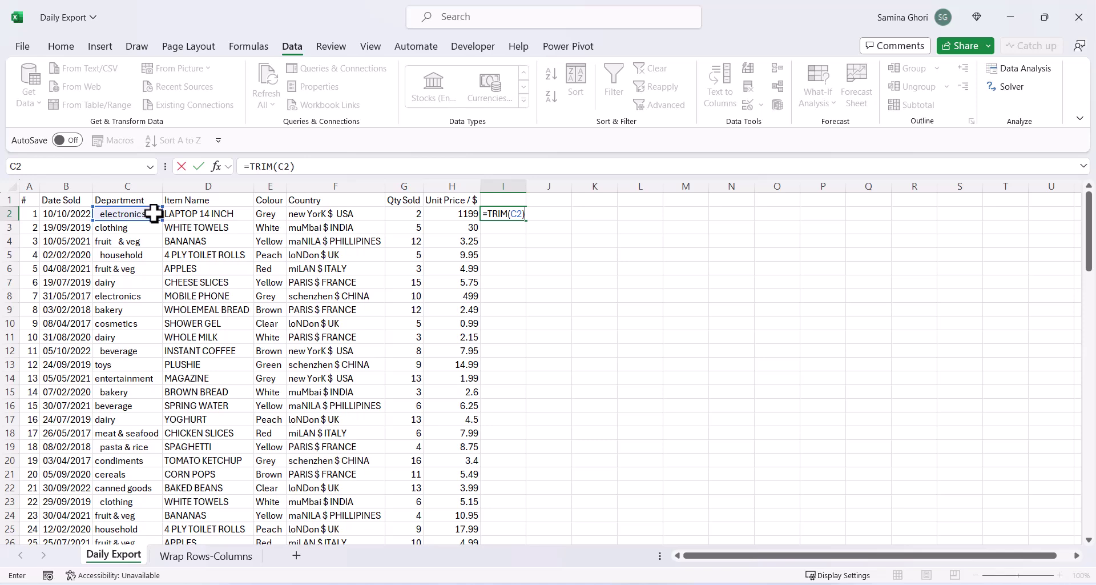
key(Return)
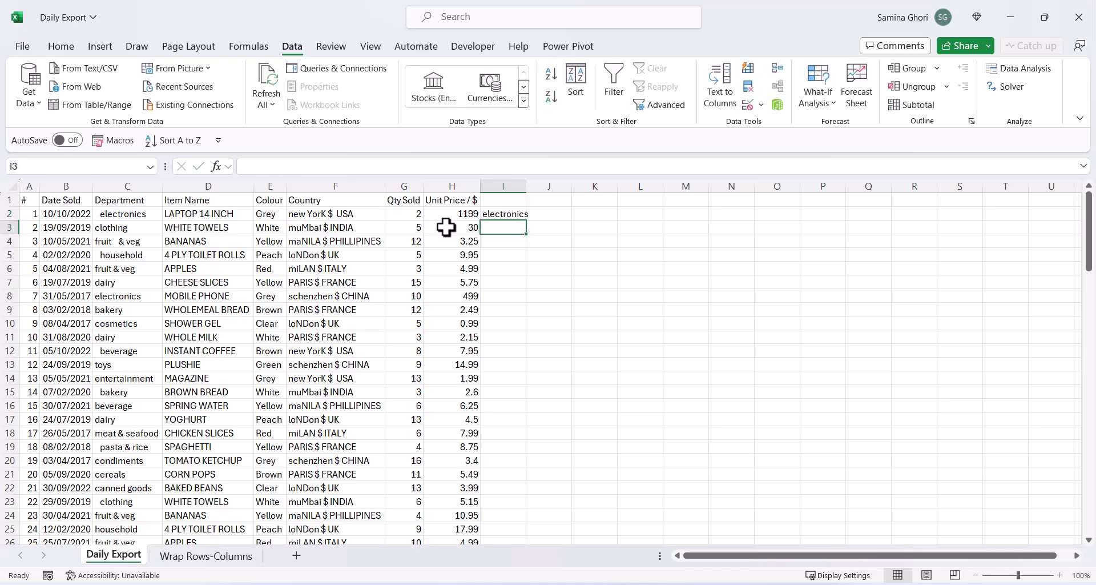
key(Up)
double_click(527, 221)
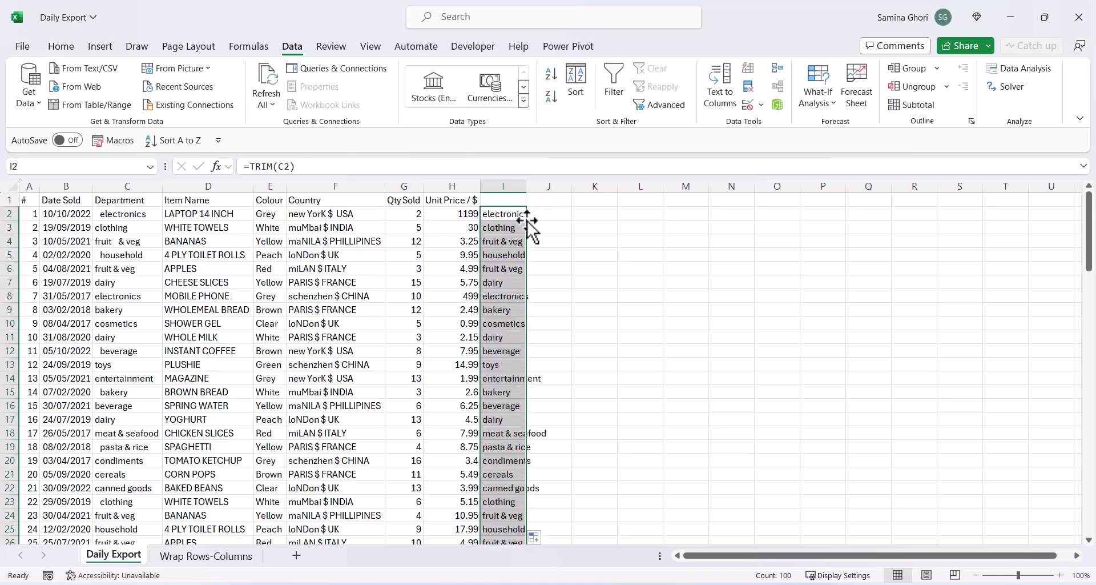
click(527, 185)
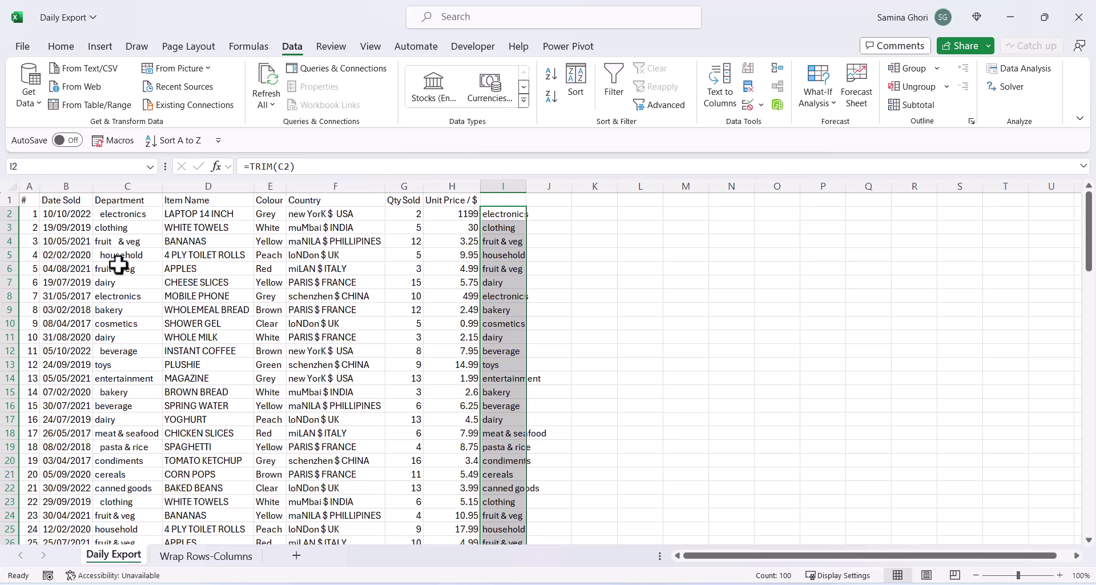
Step: Inspect the extra spaces between words in the fruit & veg entry in C4, without changing its text
click(123, 243)
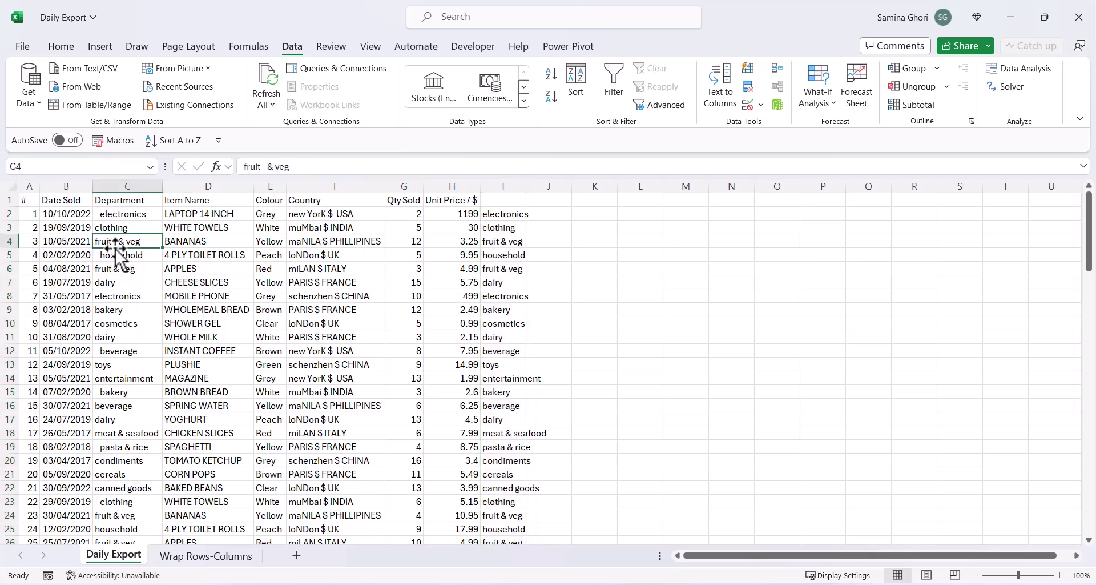
drag(270, 171, 261, 167)
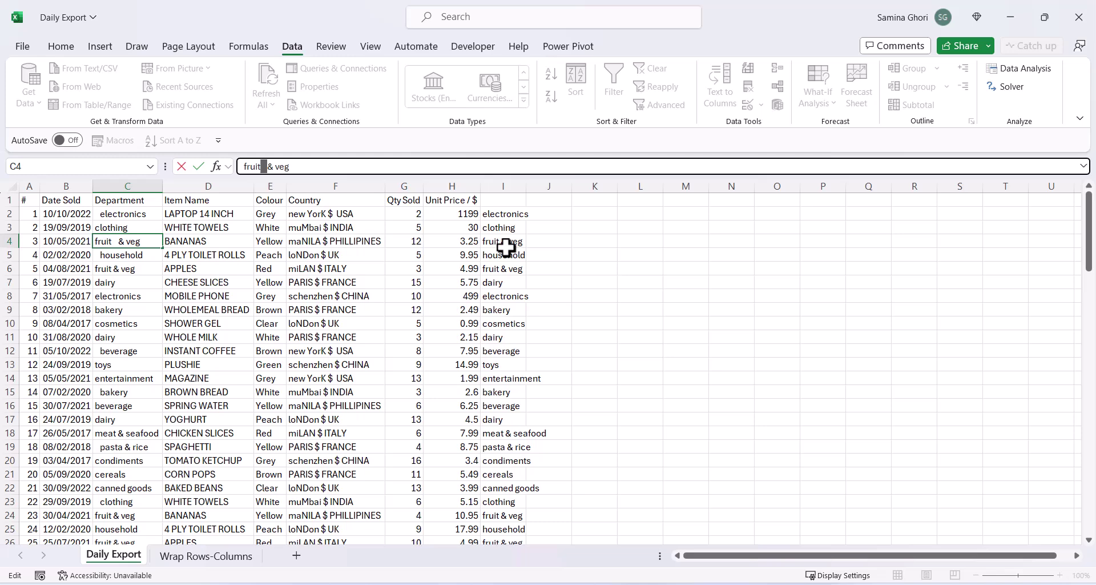
click(517, 306)
Step: Copy the trimmed results from I2 down and paste them as values over the Department entries starting at C2
click(514, 217)
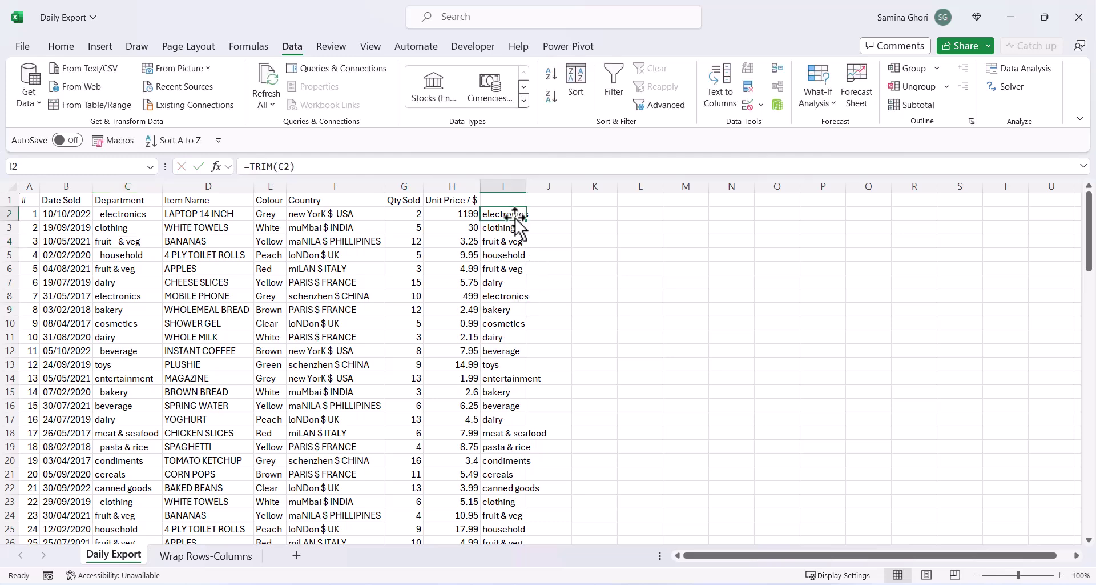
key(ctrl+shift+Down)
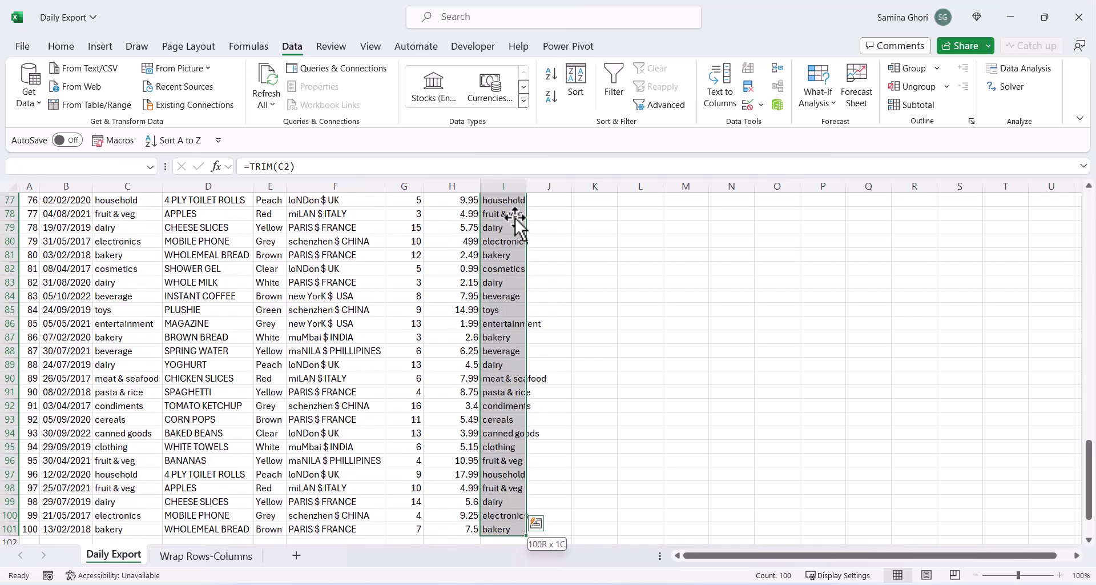
key(ctrl+c)
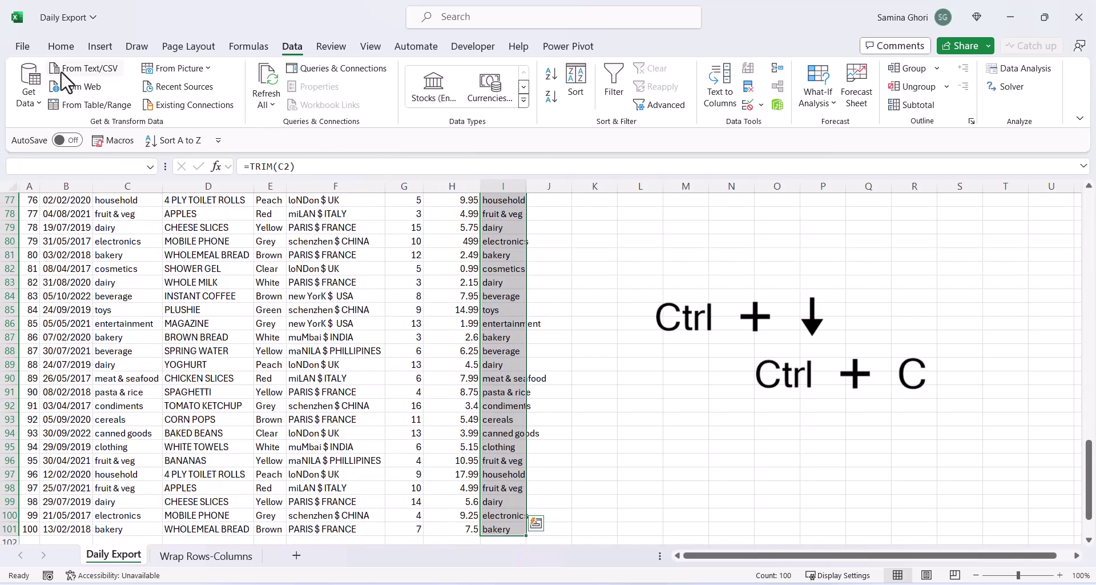
click(127, 206)
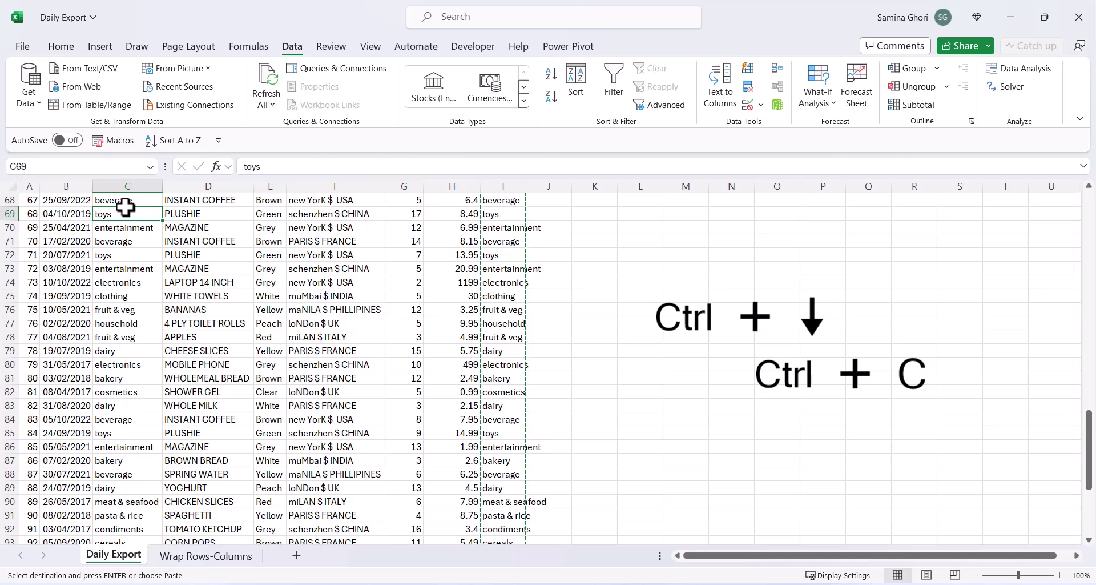
key(ctrl+Up)
key(Down)
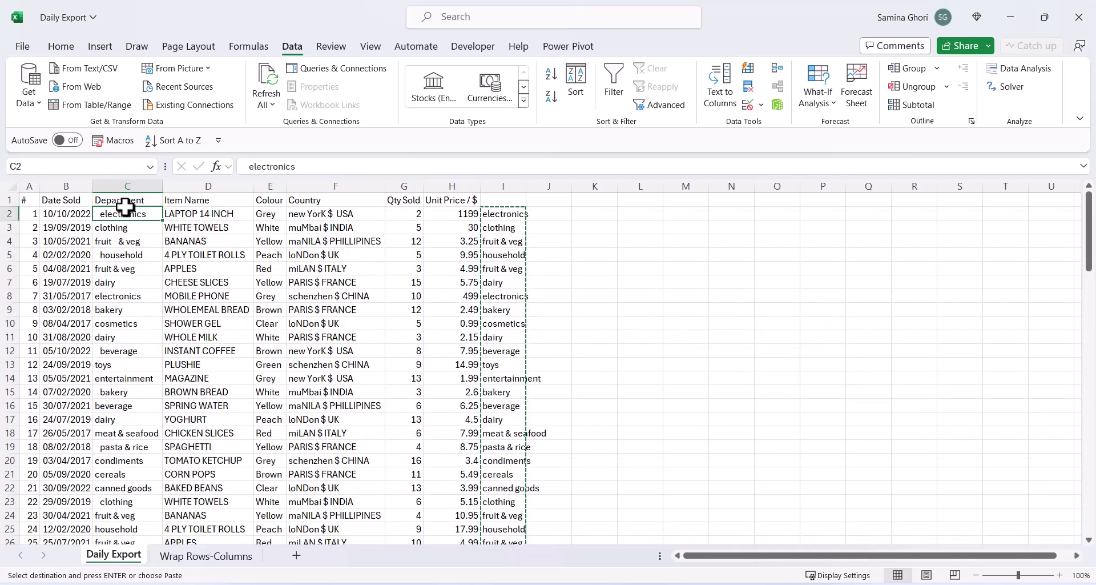
key(ctrl+shift+v)
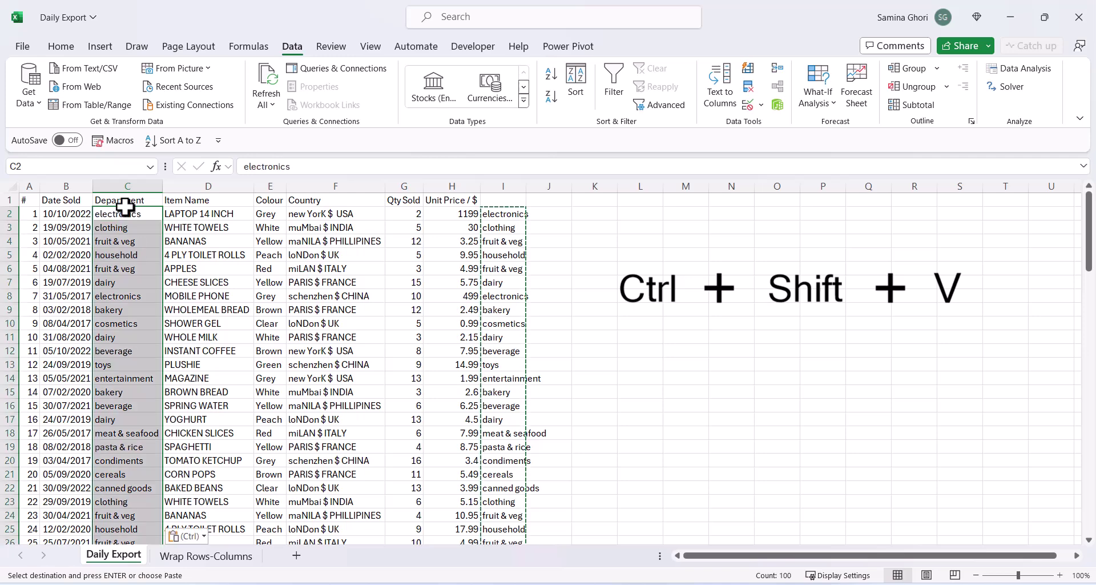
Step: Clear the TRIM helper formulas from column I
click(502, 240)
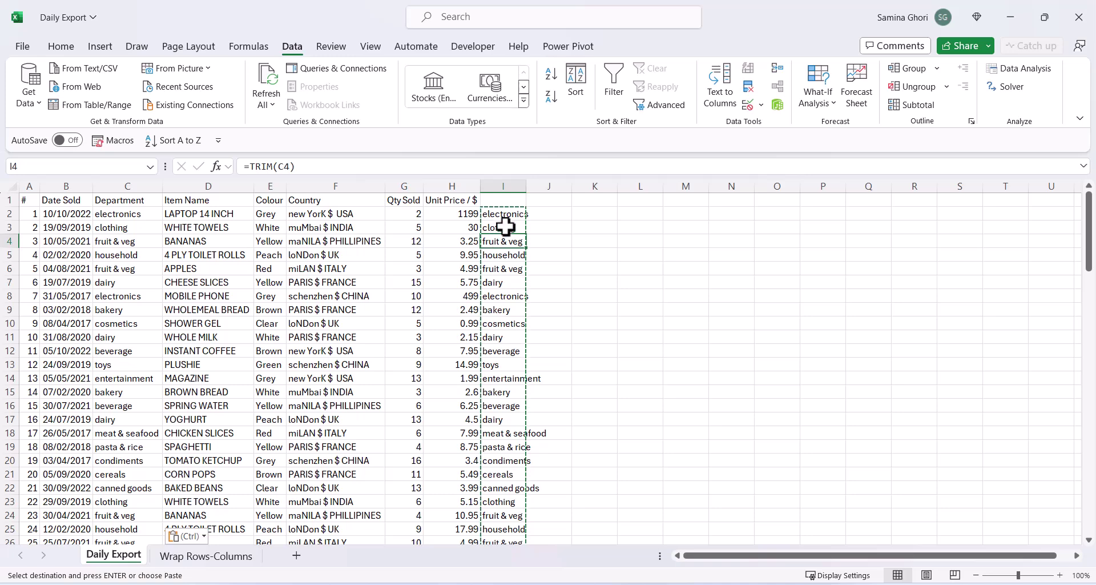
click(499, 186)
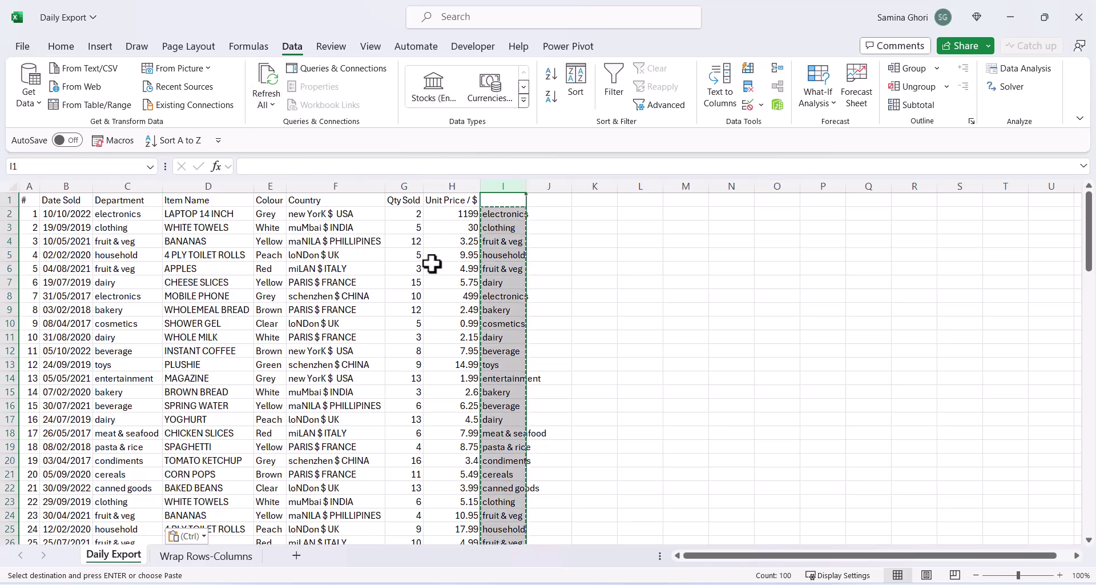
key(Delete)
Step: Enter =PROPER(C2) in I2, with column I slightly widened, and fill the formula down alongside all the data rows
click(61, 46)
key(Down)
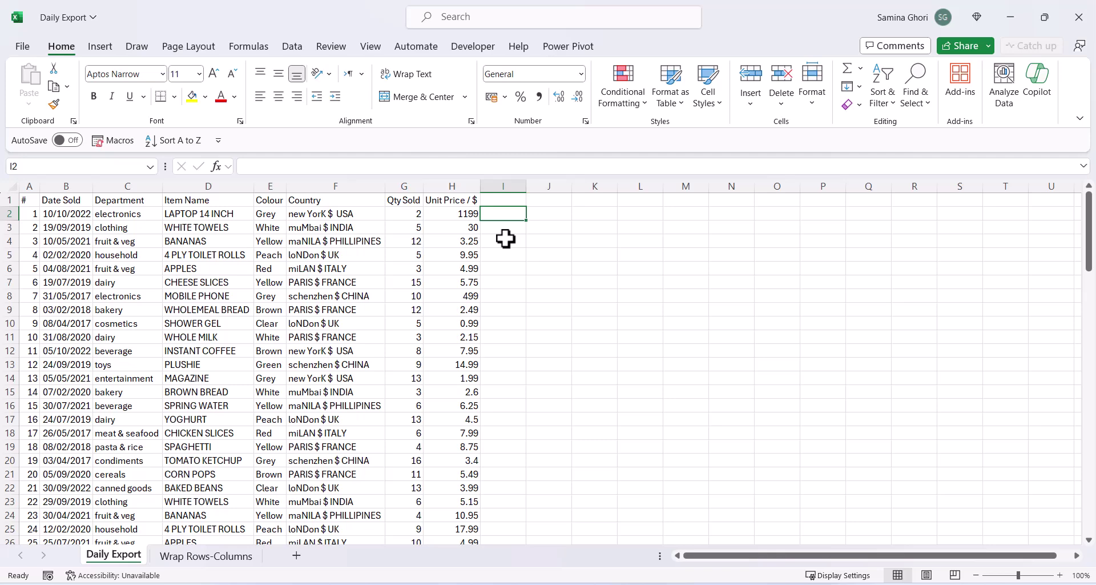
text(=prop)
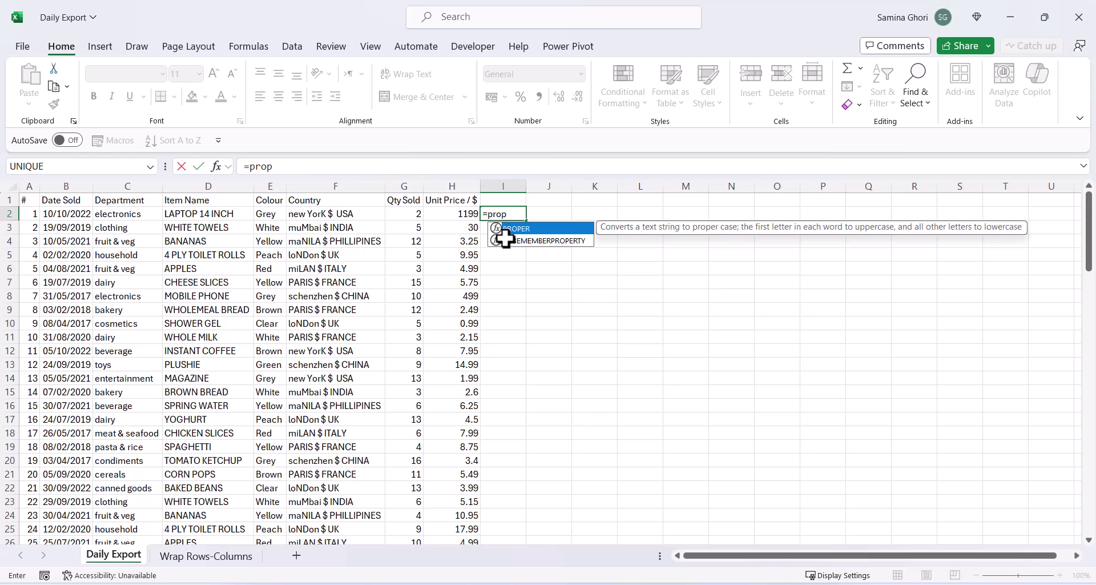
key(Tab)
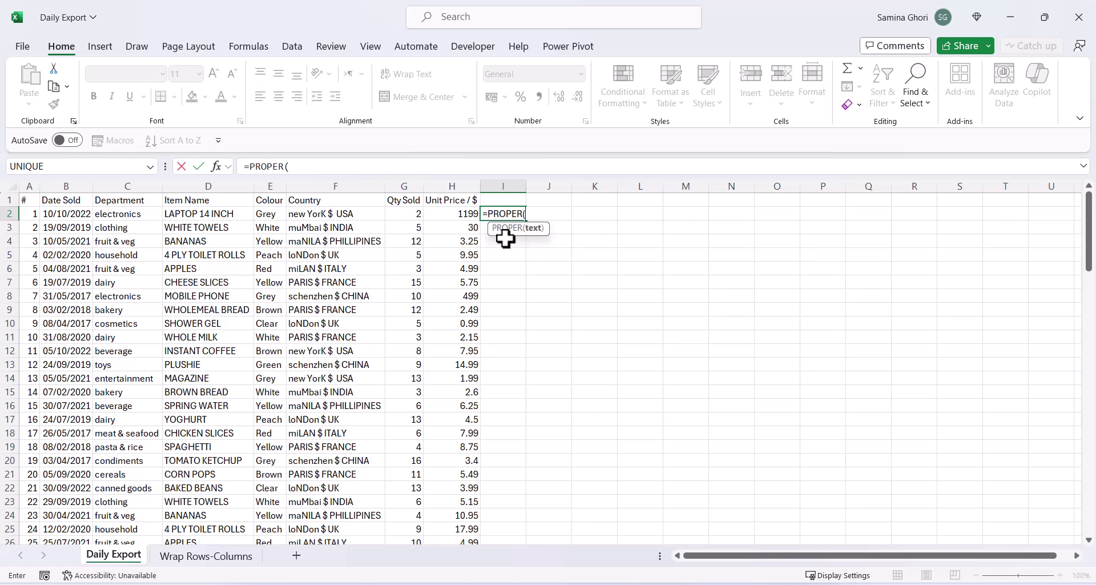
click(140, 213)
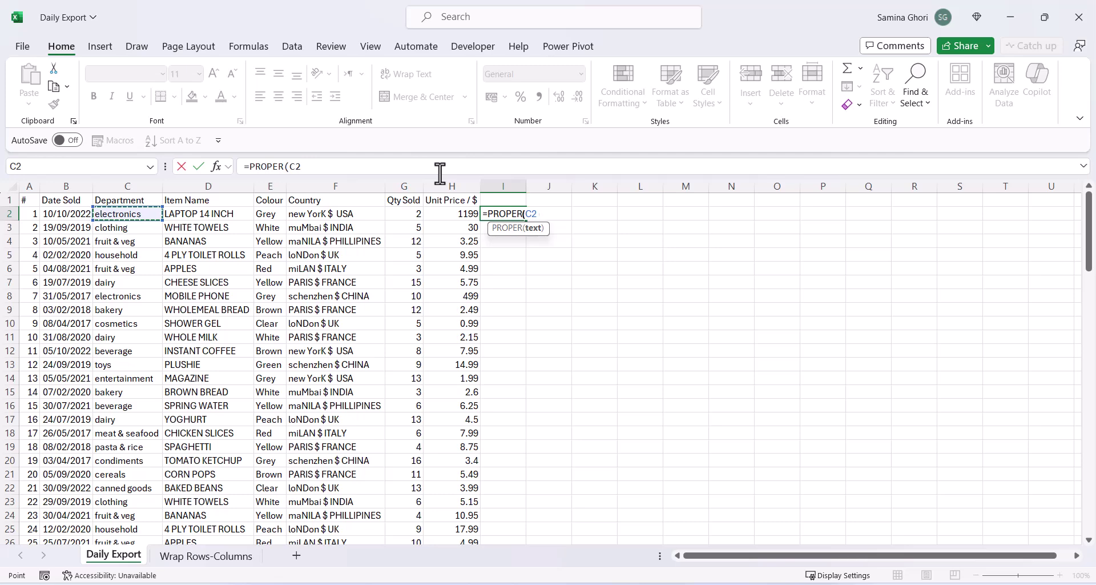
key(Return)
drag(524, 190, 531, 190)
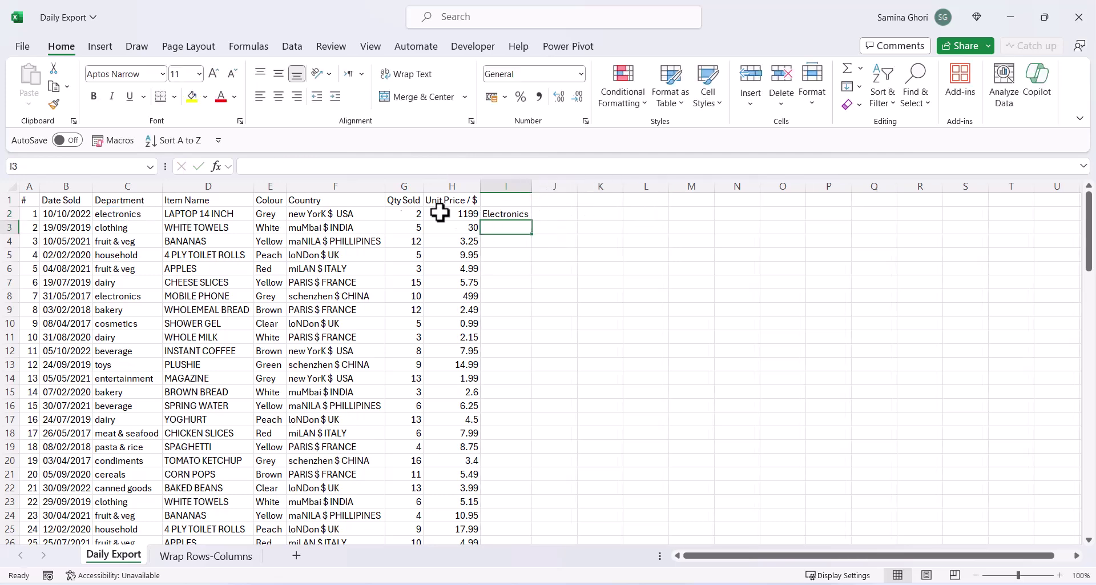
click(518, 211)
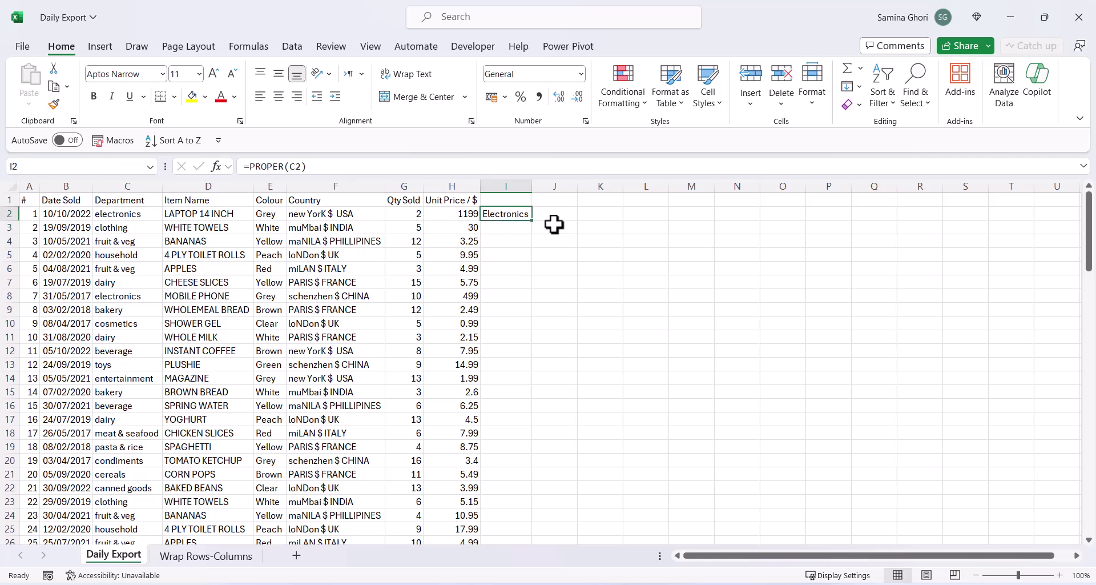
double_click(531, 225)
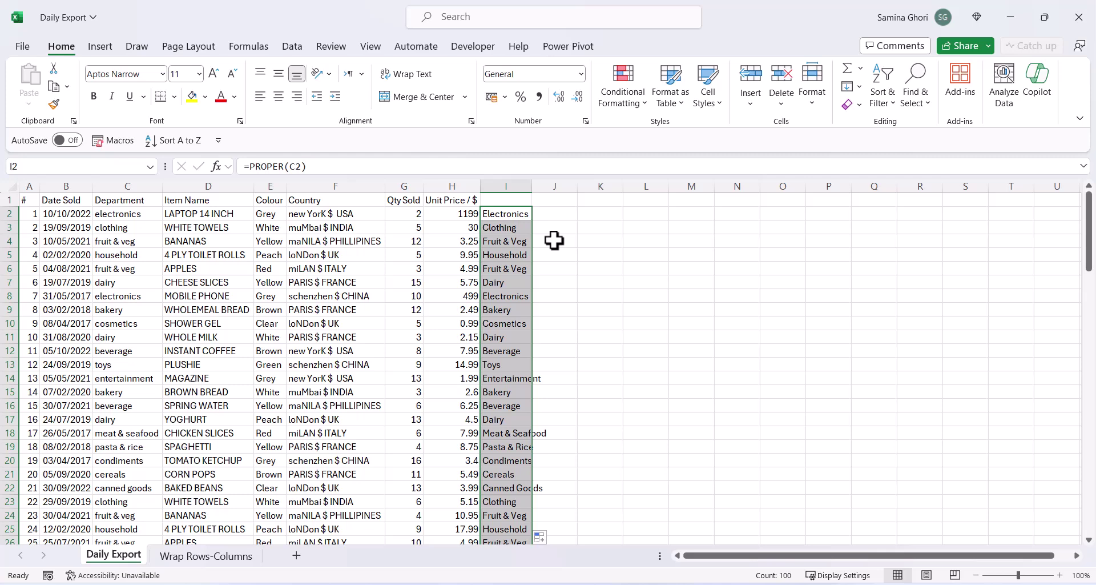
Step: Paste the proper-case results as values over the Department entries from C2 and clear the helper formulas from column I
key(ctrl+c)
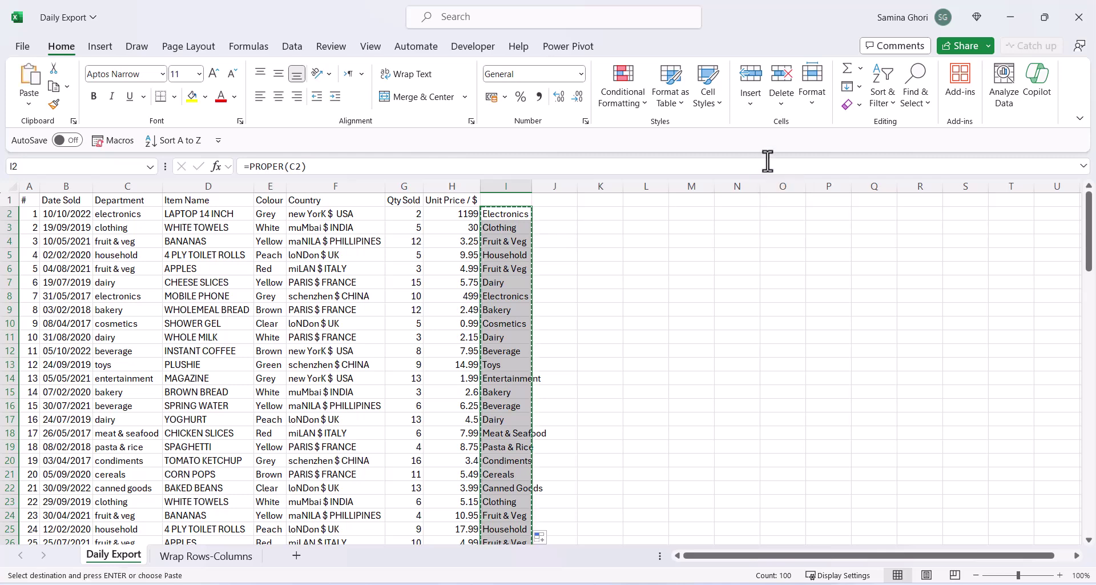
click(141, 214)
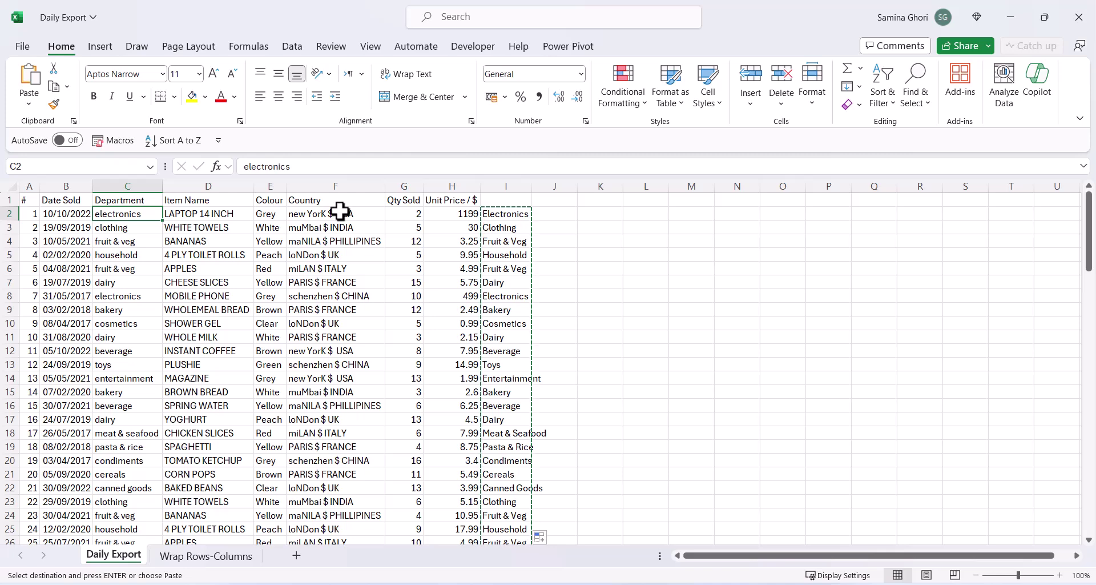
key(ctrl+v)
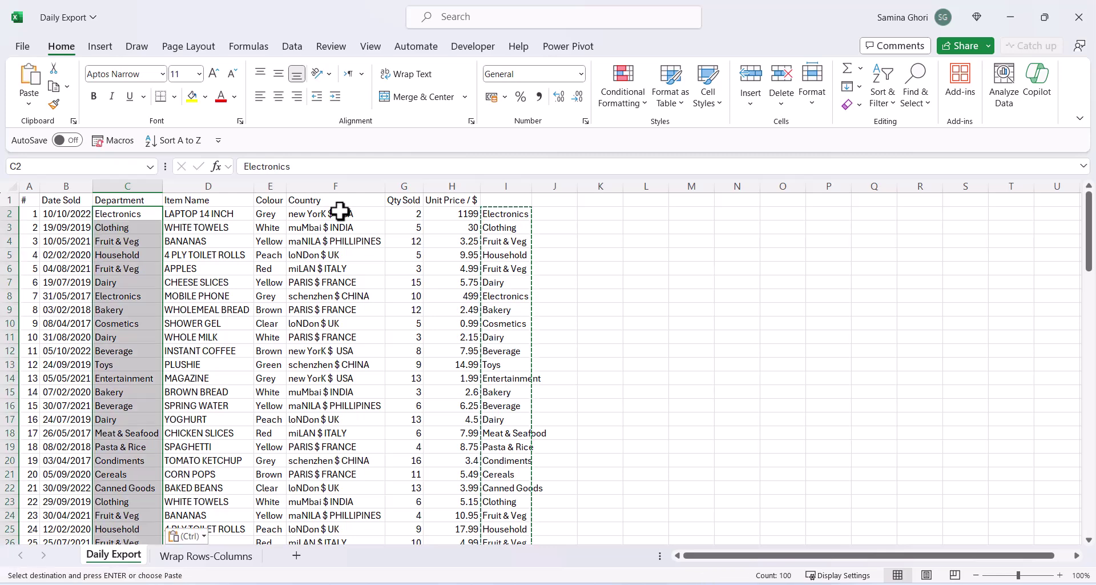
click(516, 186)
key(Delete)
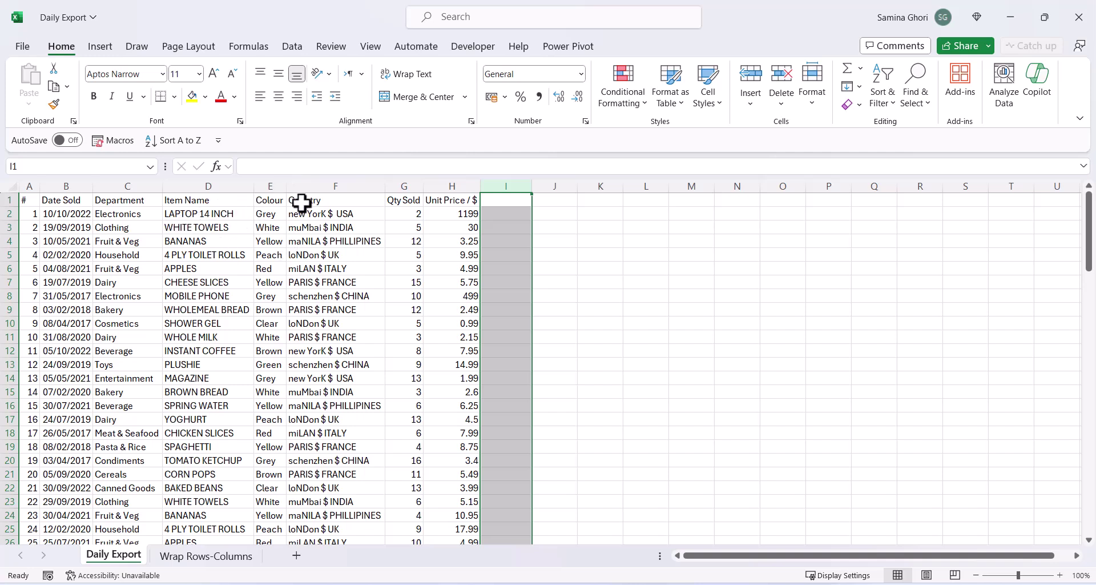
Step: Replace every "Grey" with "Gray" in the Colour column
click(276, 178)
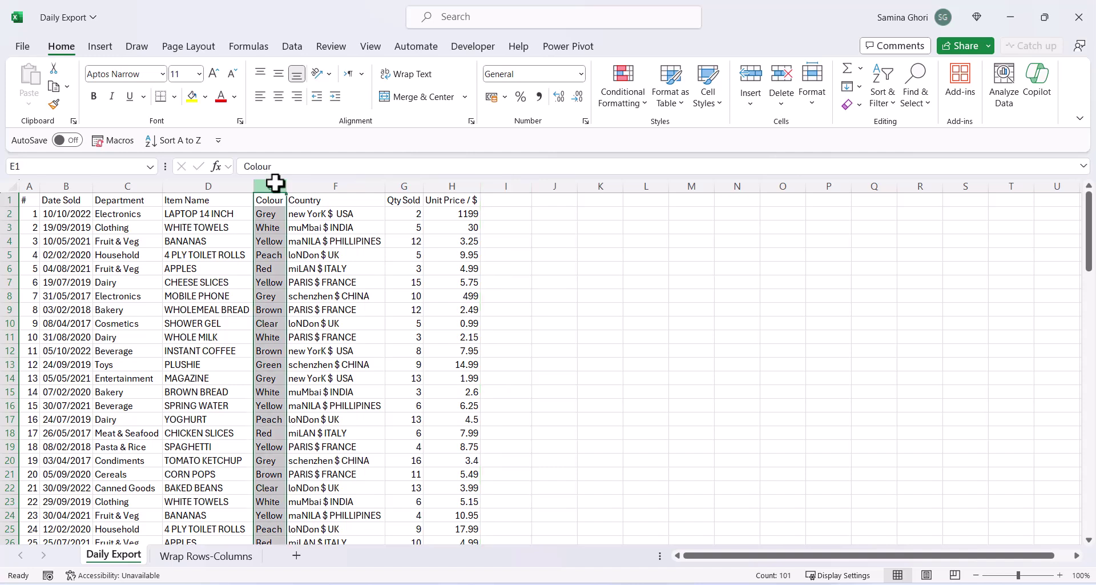
click(275, 227)
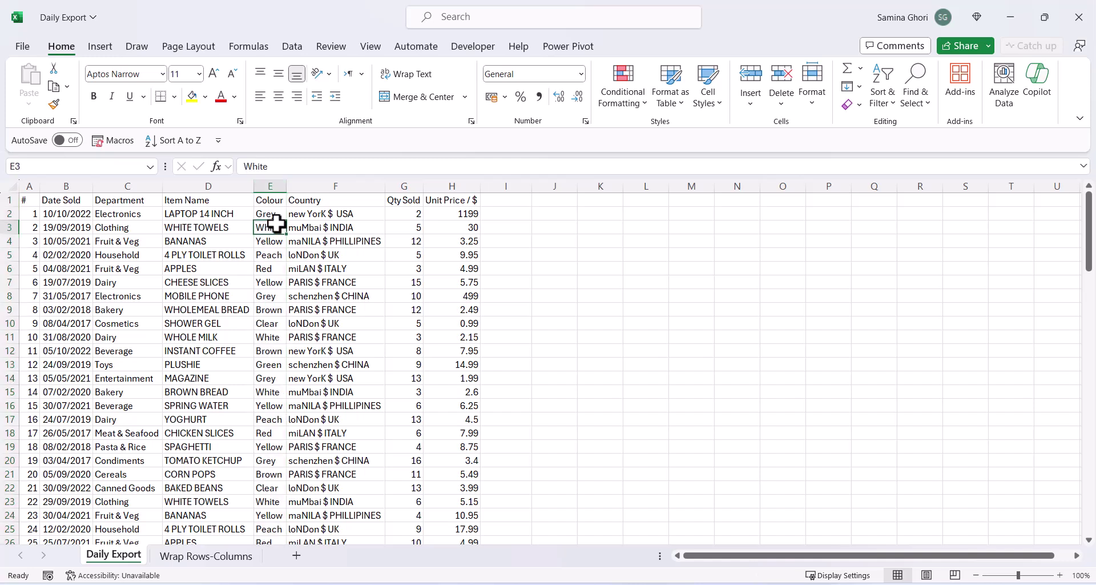
click(277, 179)
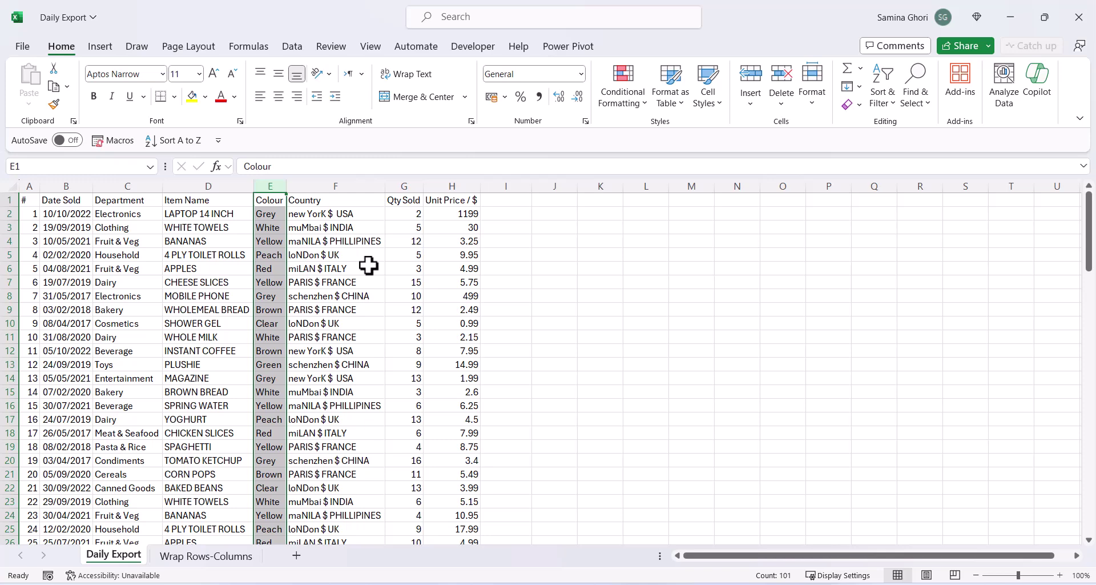
key(ctrl+h)
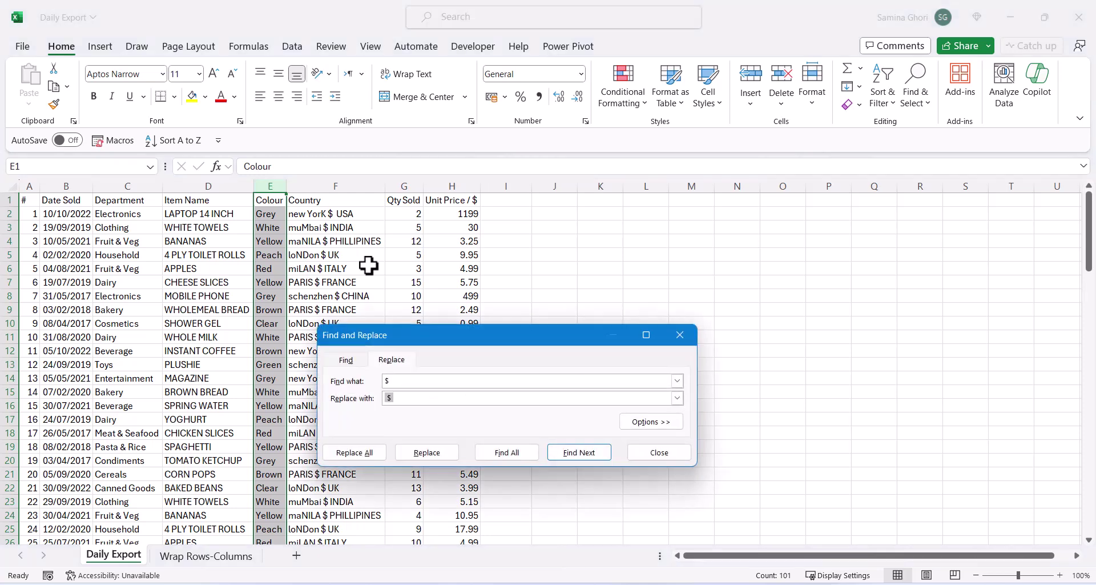
drag(520, 329, 561, 197)
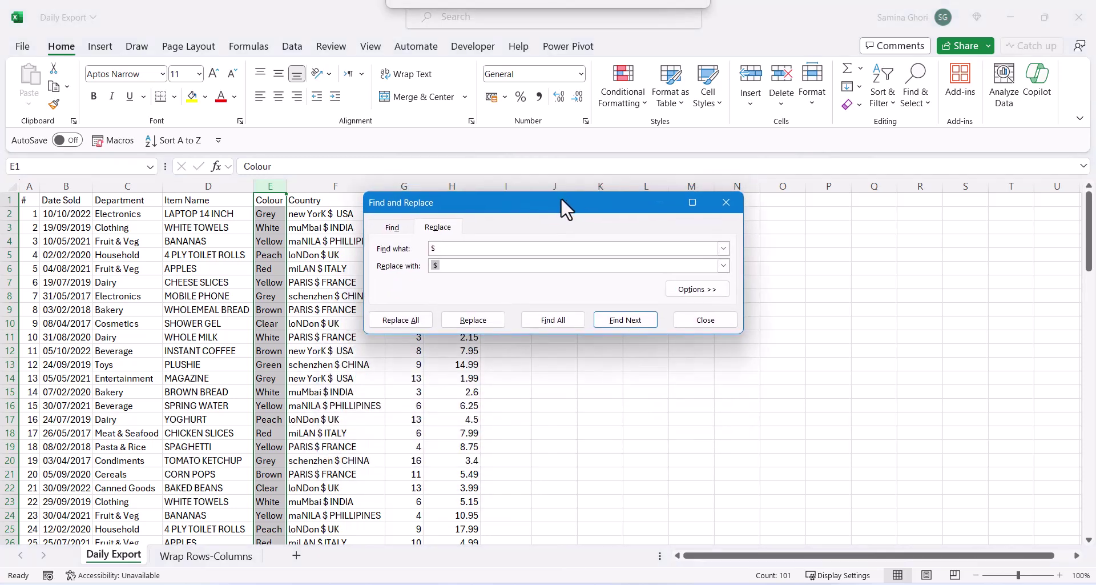
click(434, 249)
key(BackSpace)
click(434, 265)
key(BackSpace)
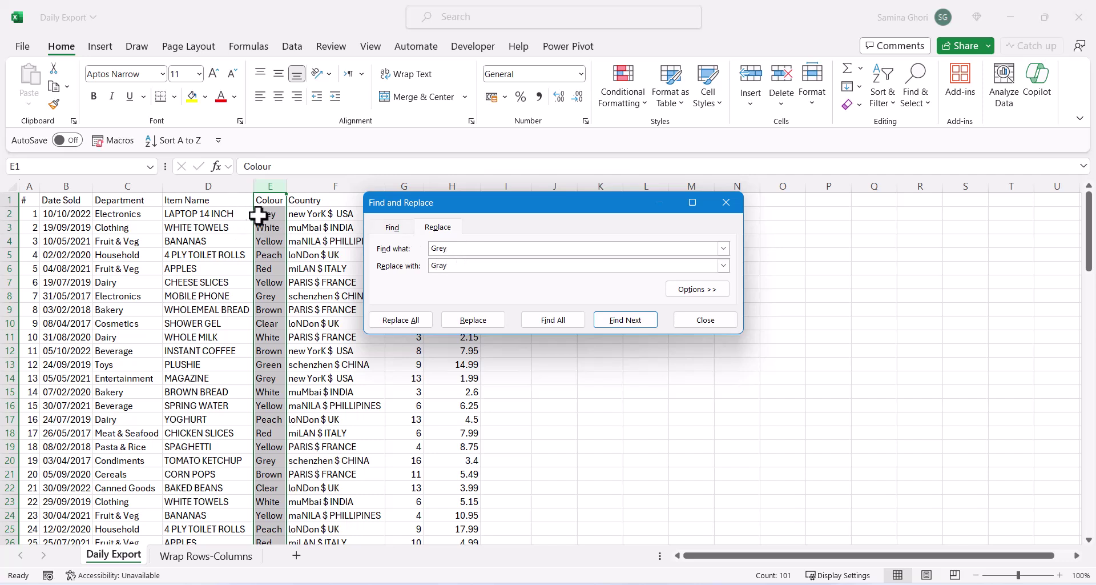
click(399, 320)
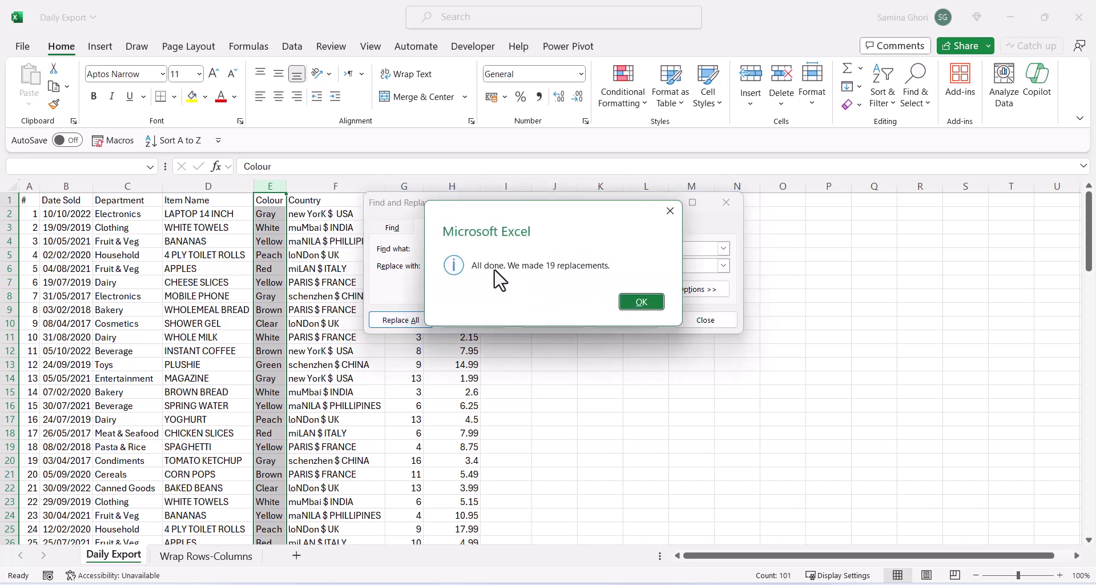
click(641, 302)
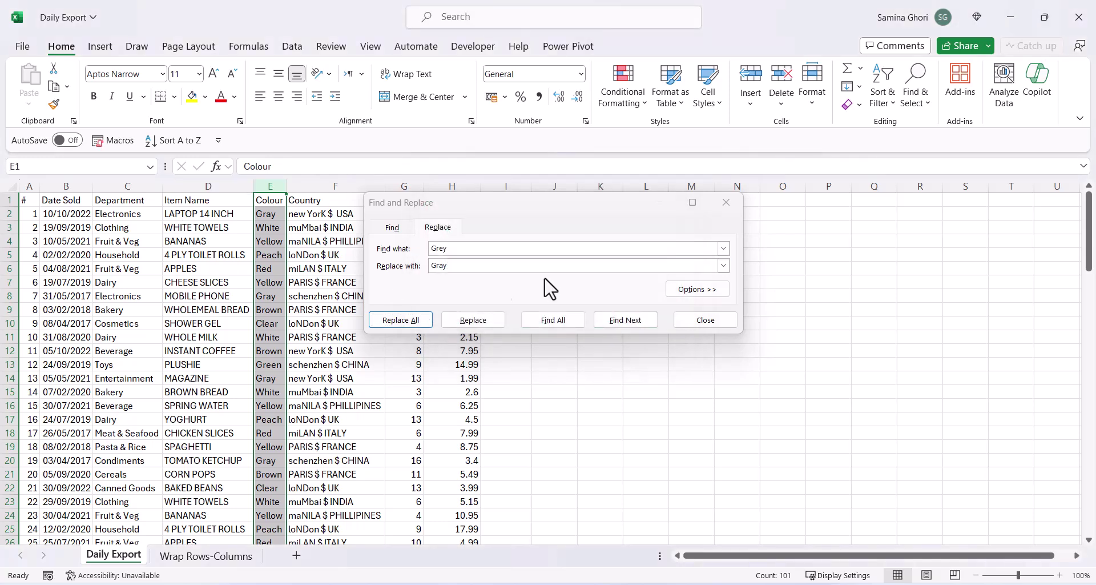
click(704, 320)
Step: Enter =TEXTSPLIT(F2,"$") in I2 to split the Country entry into city and country at the dollar sign
click(345, 283)
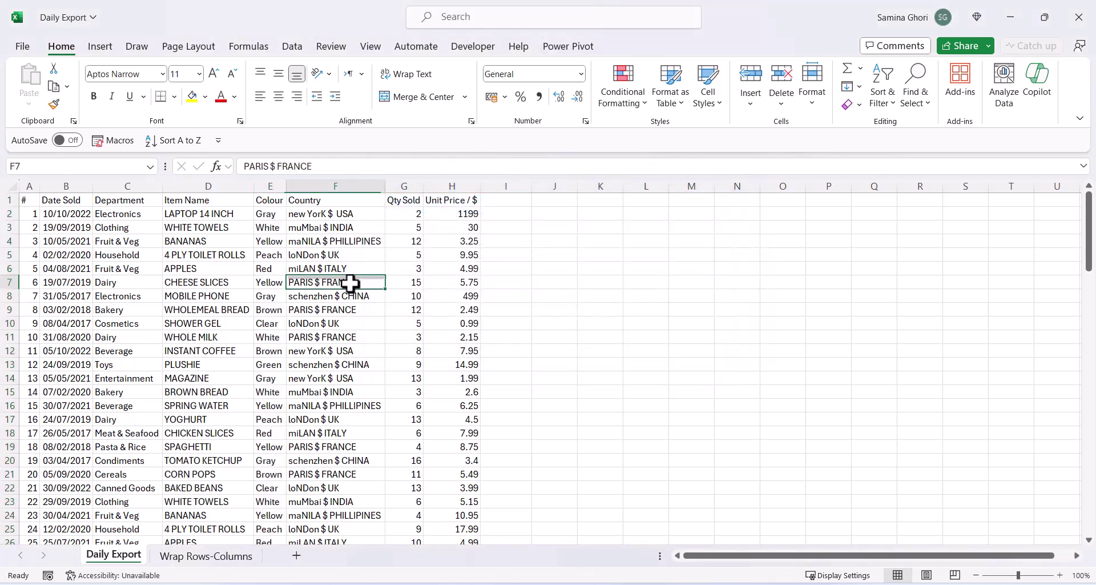
click(350, 183)
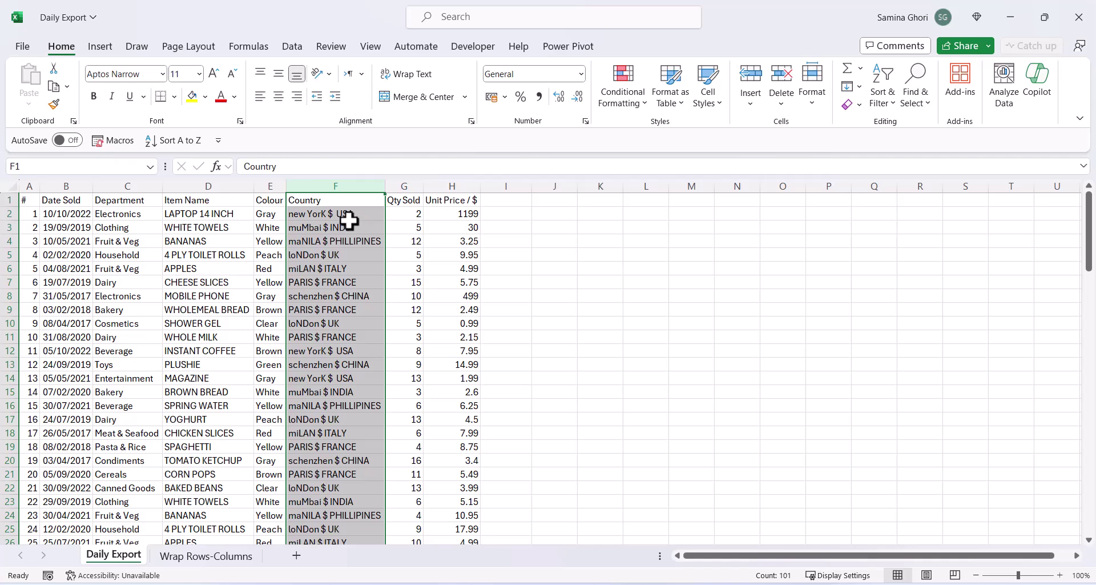
click(520, 216)
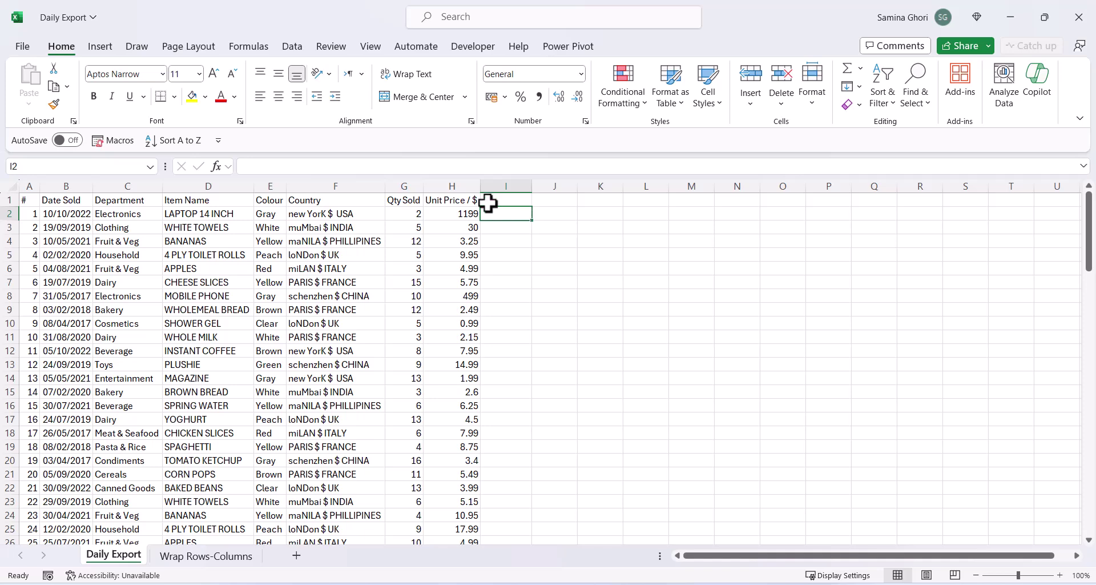
click(342, 181)
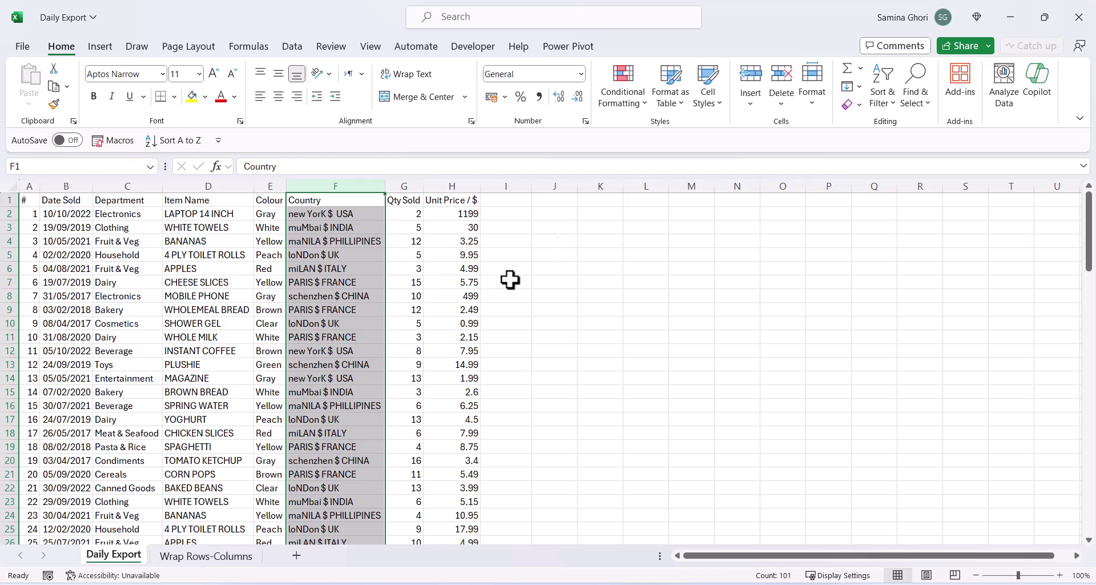
click(531, 217)
text(=)
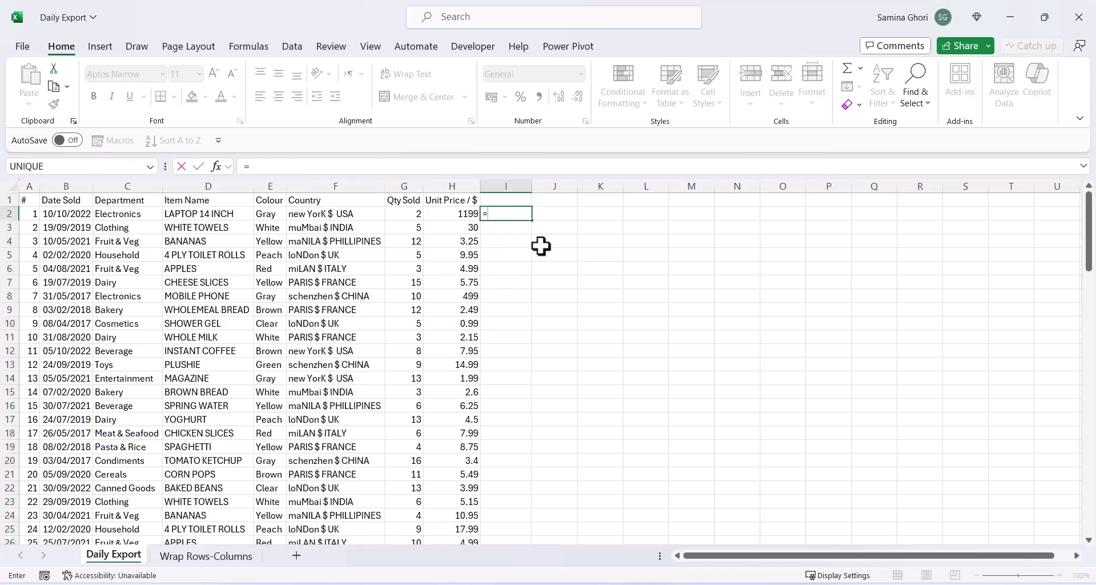
text(text)
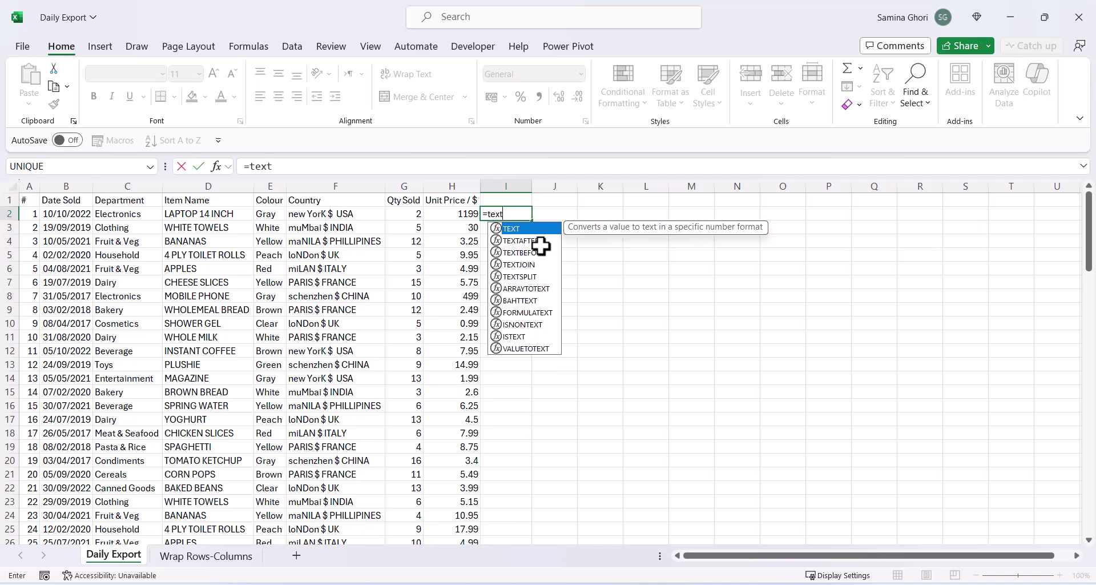
text(spl)
key(Tab)
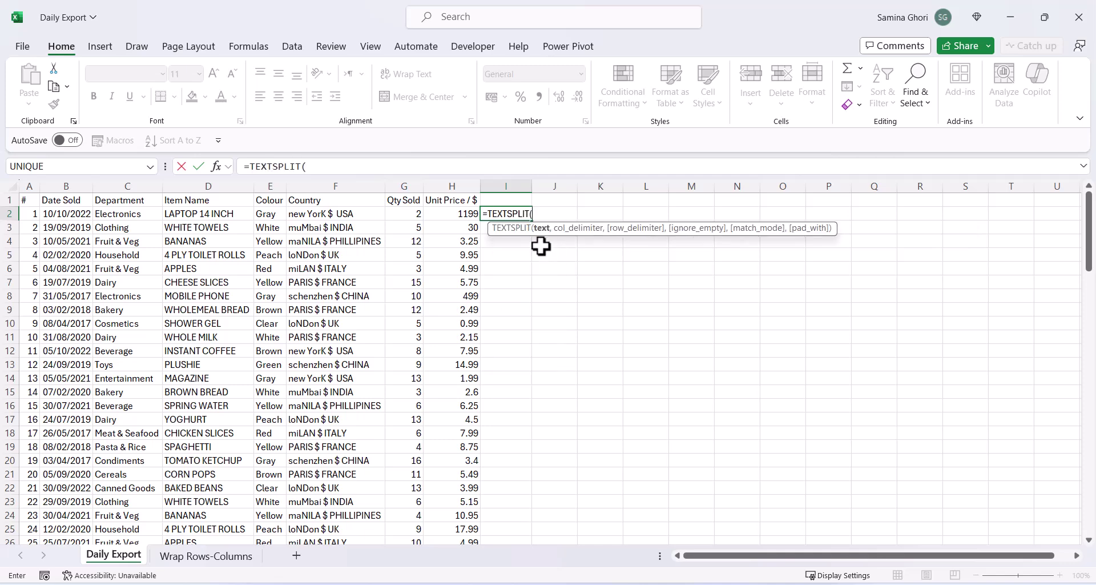
click(344, 213)
text(,"$)
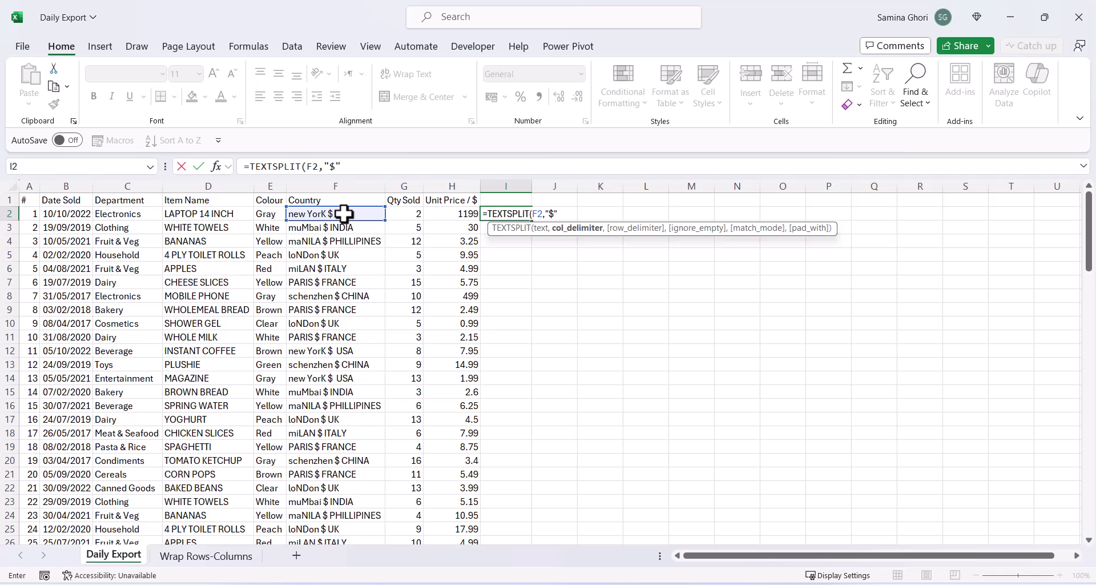
text("))
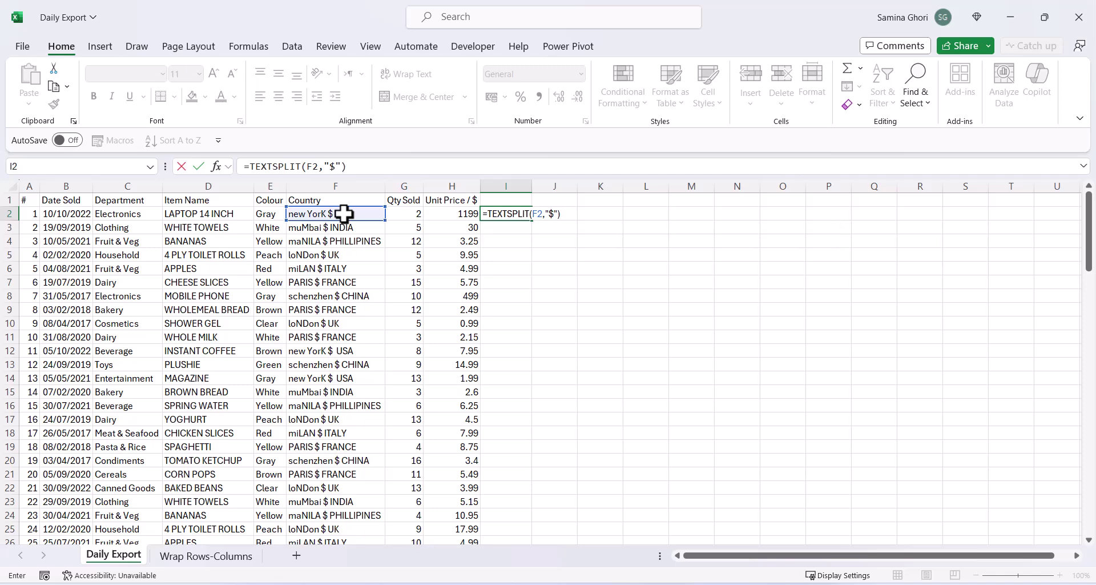
key(Return)
Step: Fill the TEXTSPLIT formula down from I2 to row 25, and copy it into the remaining data rows through row 101
drag(516, 216, 588, 220)
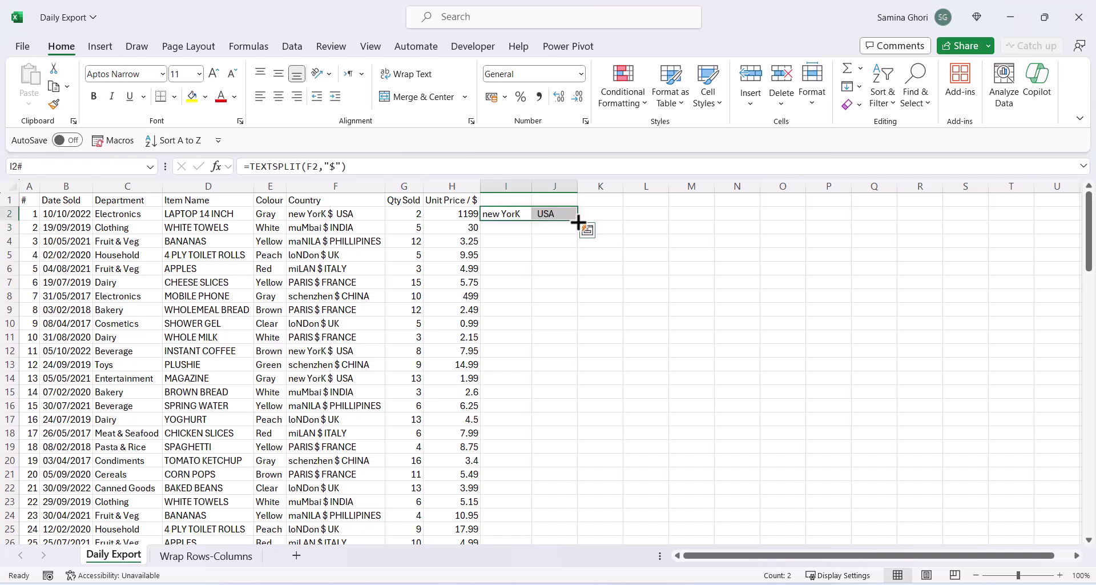
drag(577, 223, 594, 536)
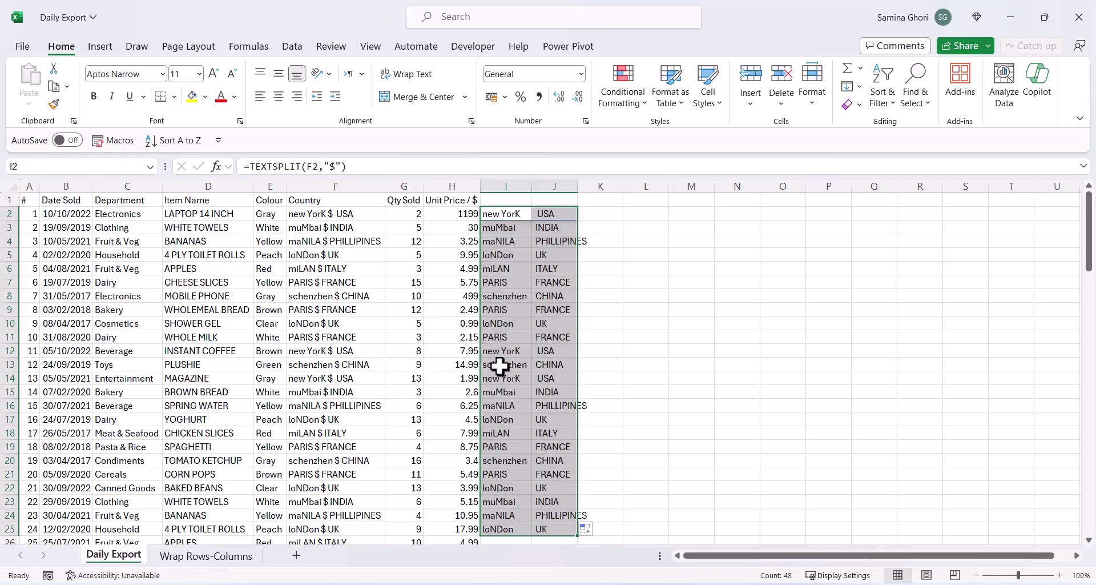
click(513, 530)
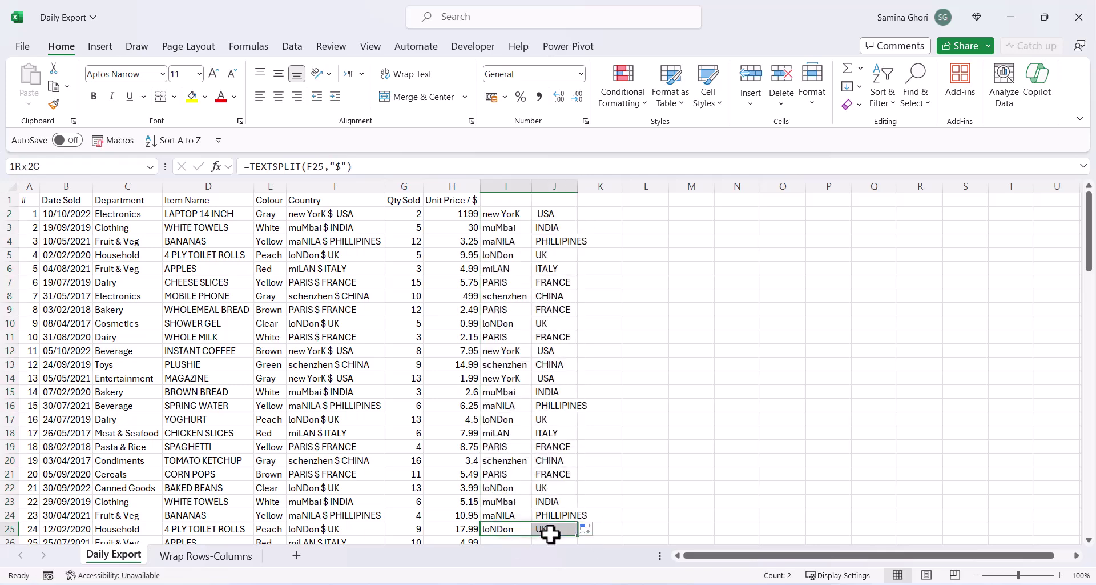
drag(514, 531, 545, 530)
key(ctrl+c)
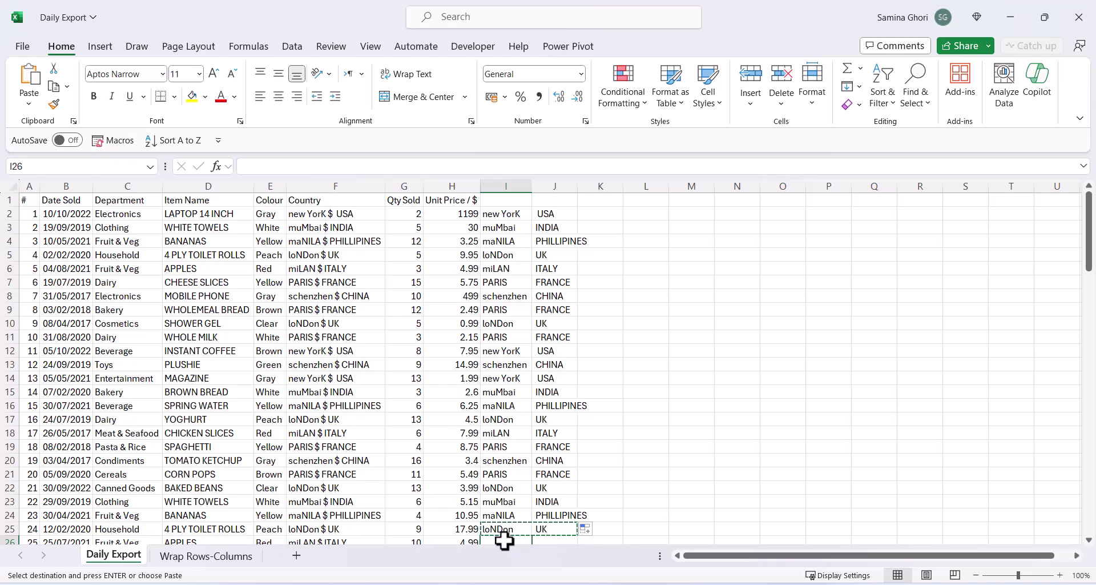
key(Left)
key(ctrl+Down)
key(Right)
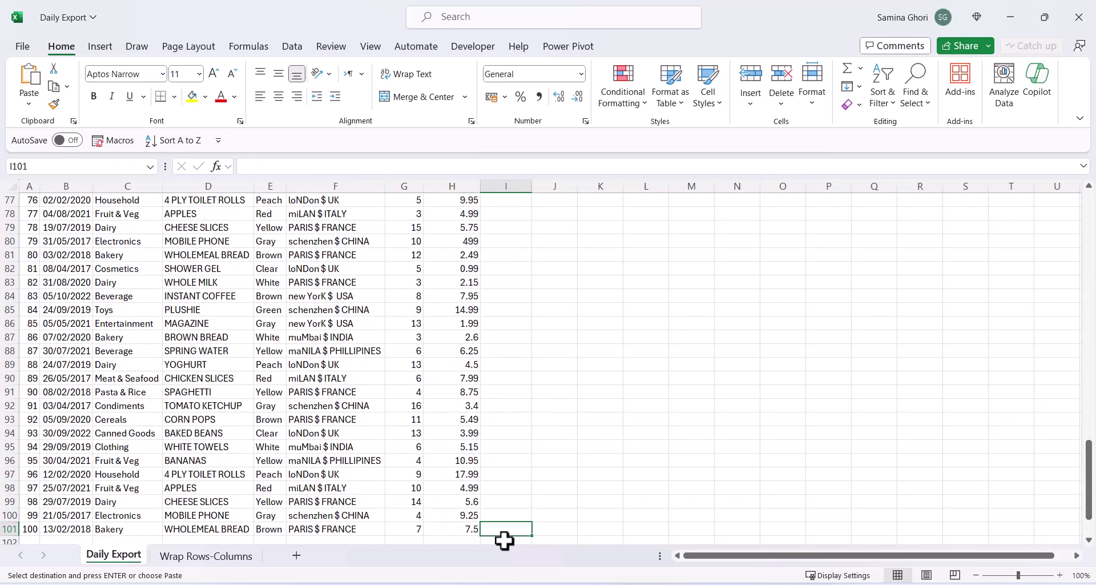
key(shift+Right)
key(ctrl+v)
key(ctrl+shift+Up)
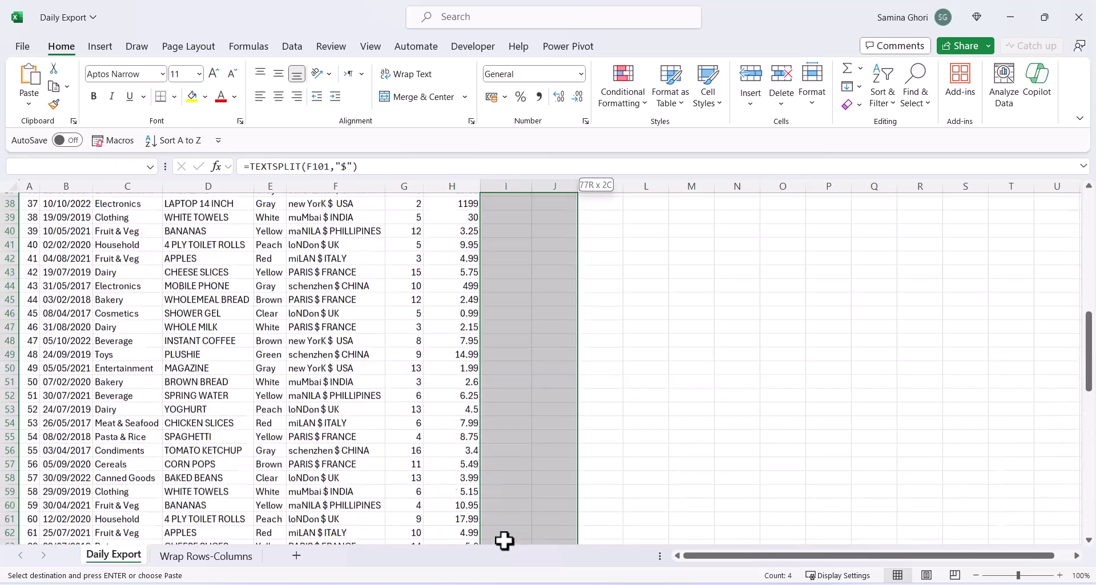
key(ctrl+v)
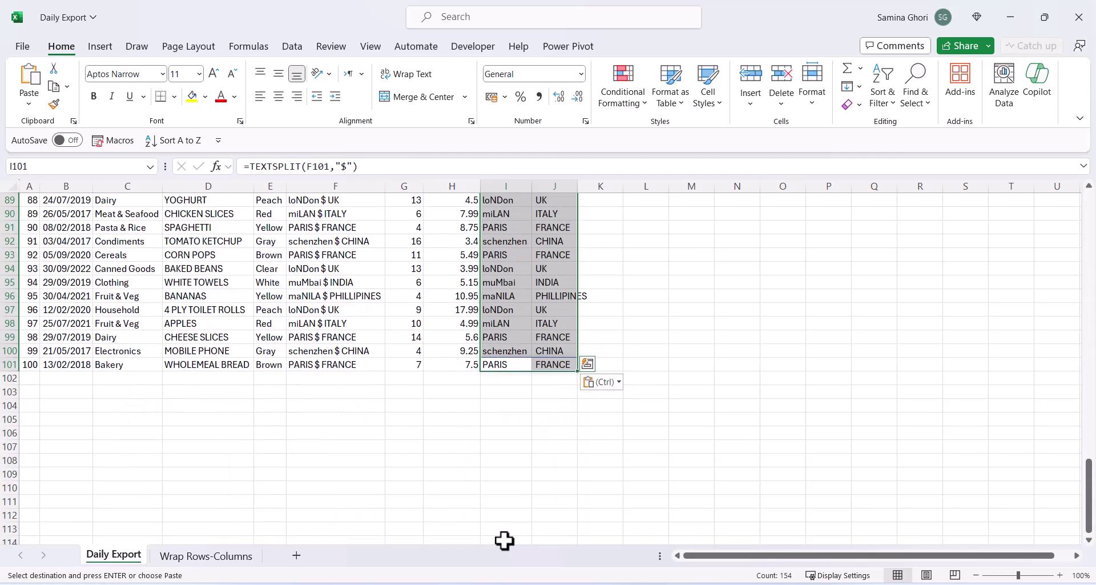
Step: Return to the start of the data, clear the copy selection and freeze the top row
click(448, 285)
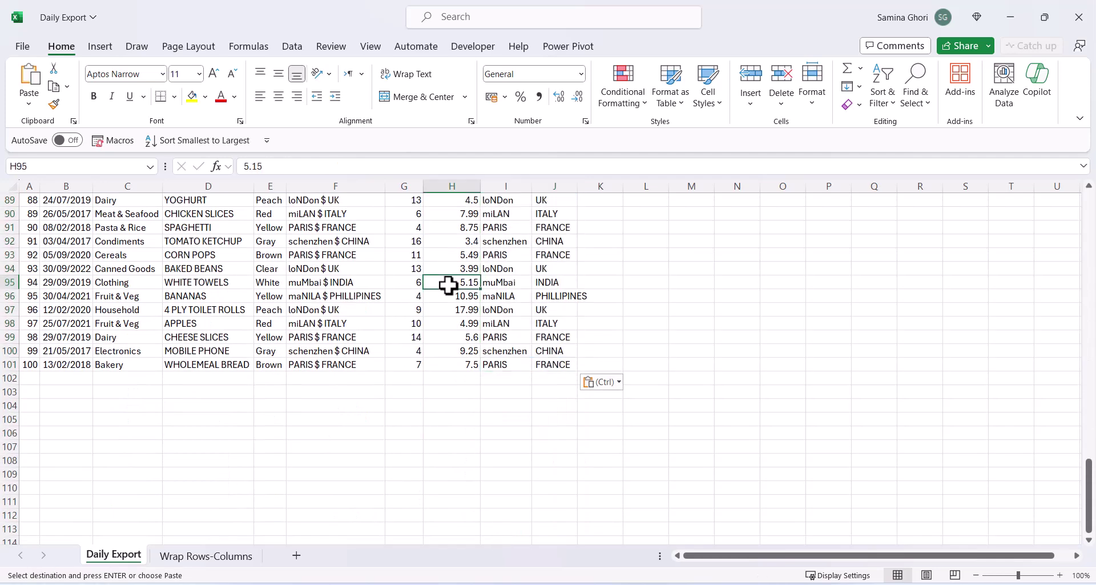
key(ctrl+Up)
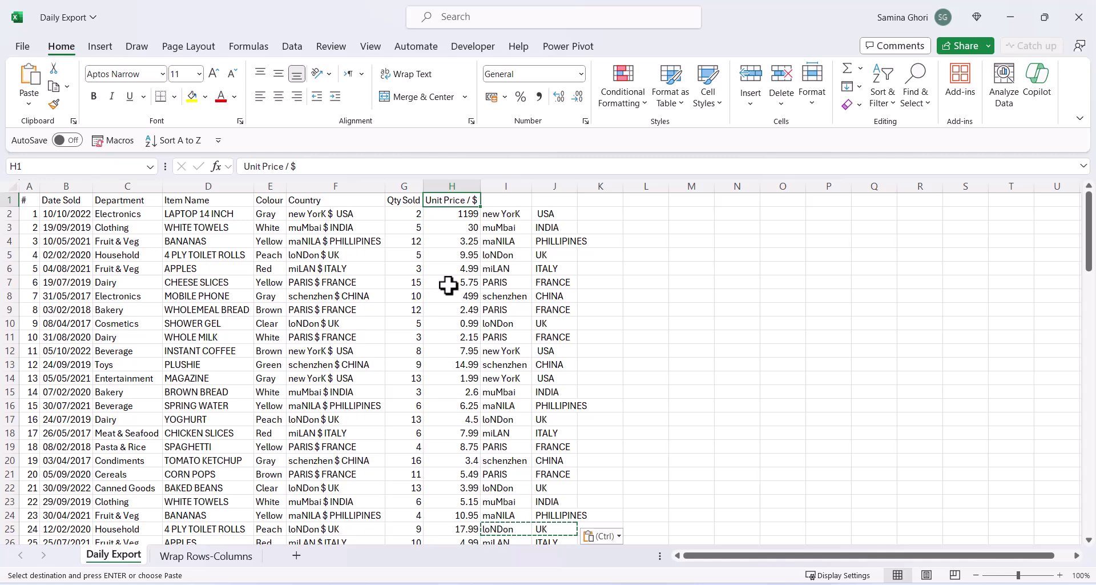
key(Escape)
key(Right)
key(alt+w)
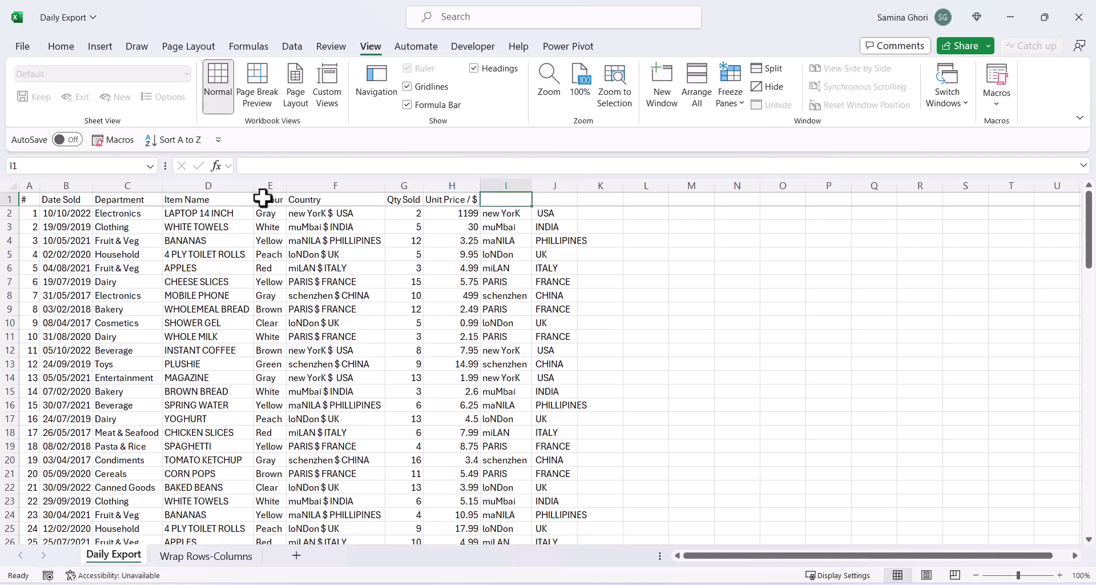
Step: Insert a blank column before Country and widen the new column F
click(336, 245)
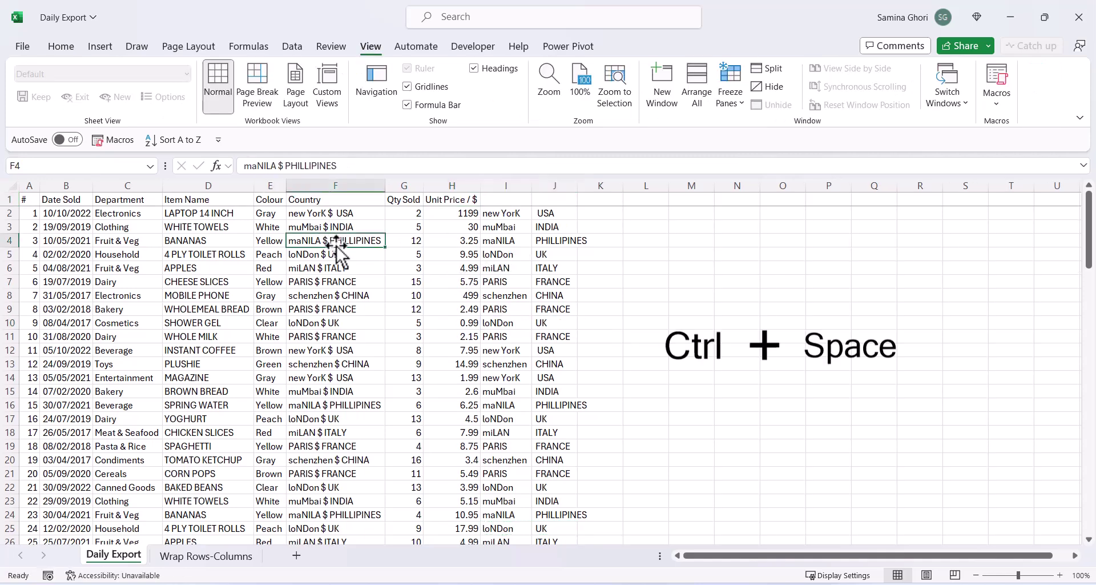
key(ctrl+space)
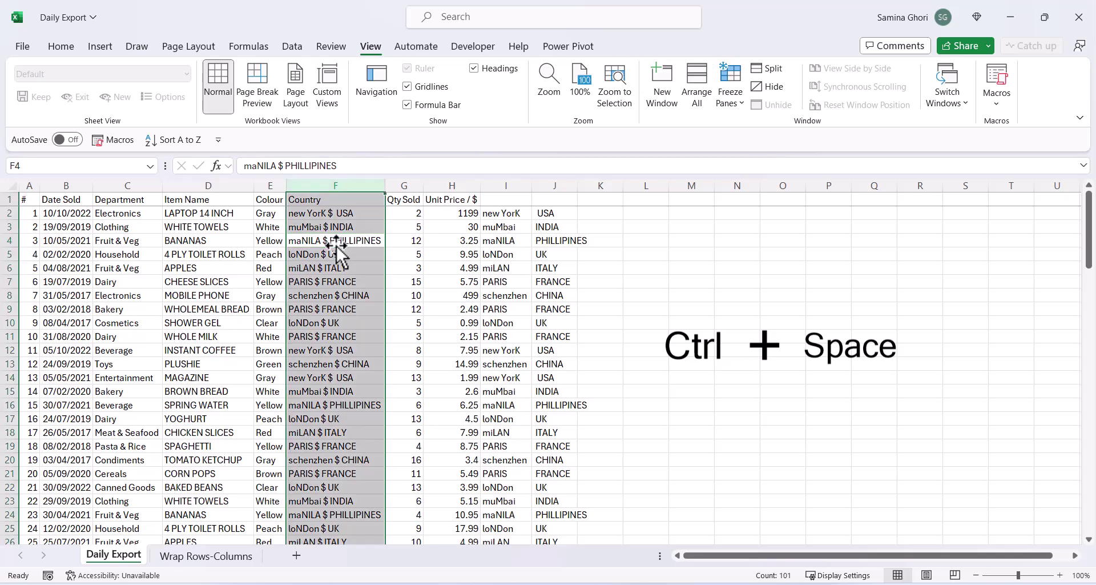
key(ctrl+shift+equal)
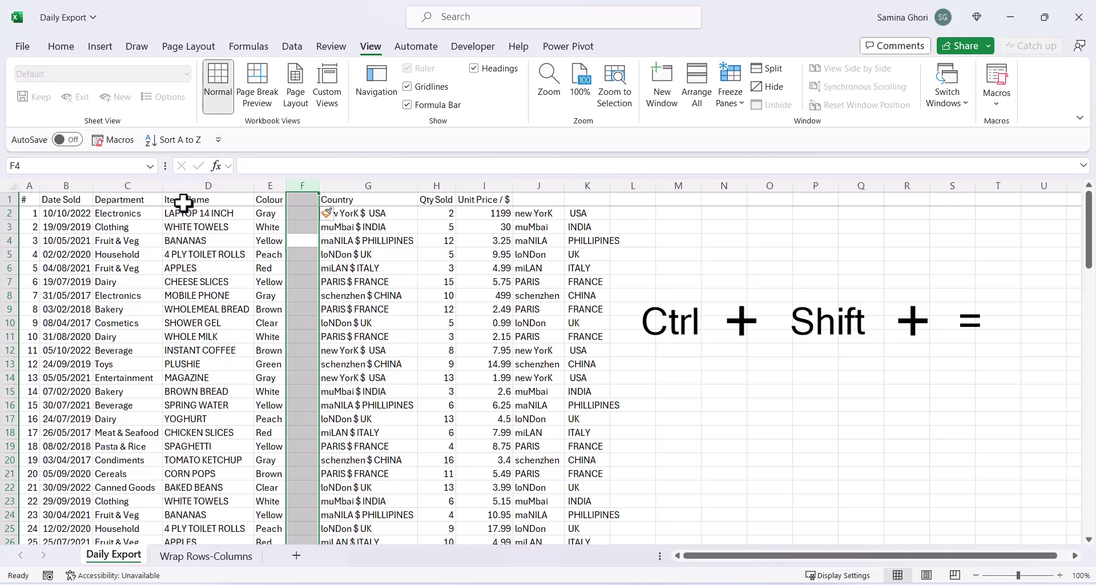
click(365, 185)
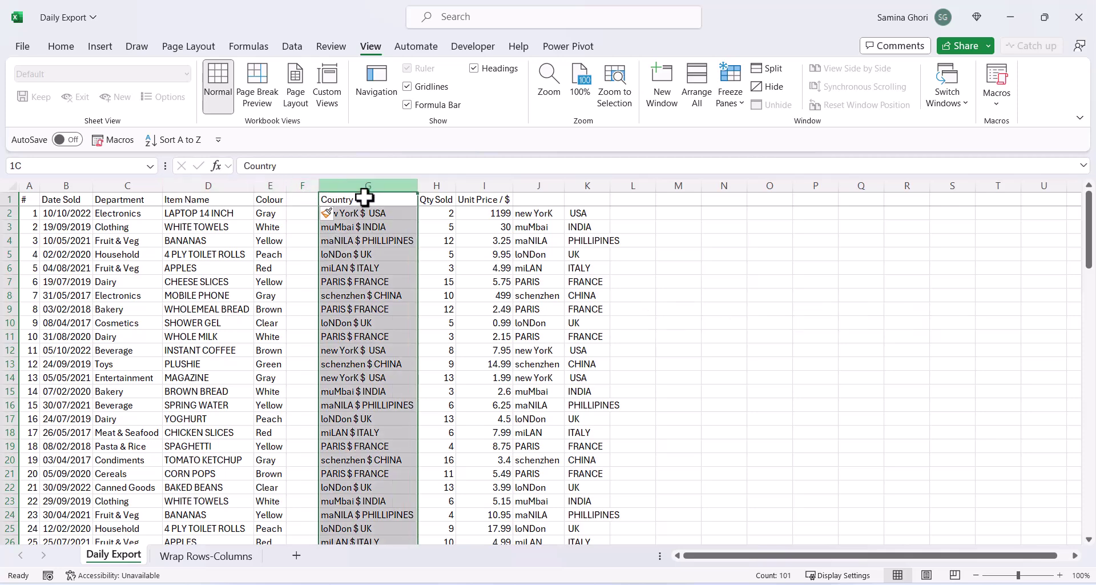
drag(318, 188, 351, 194)
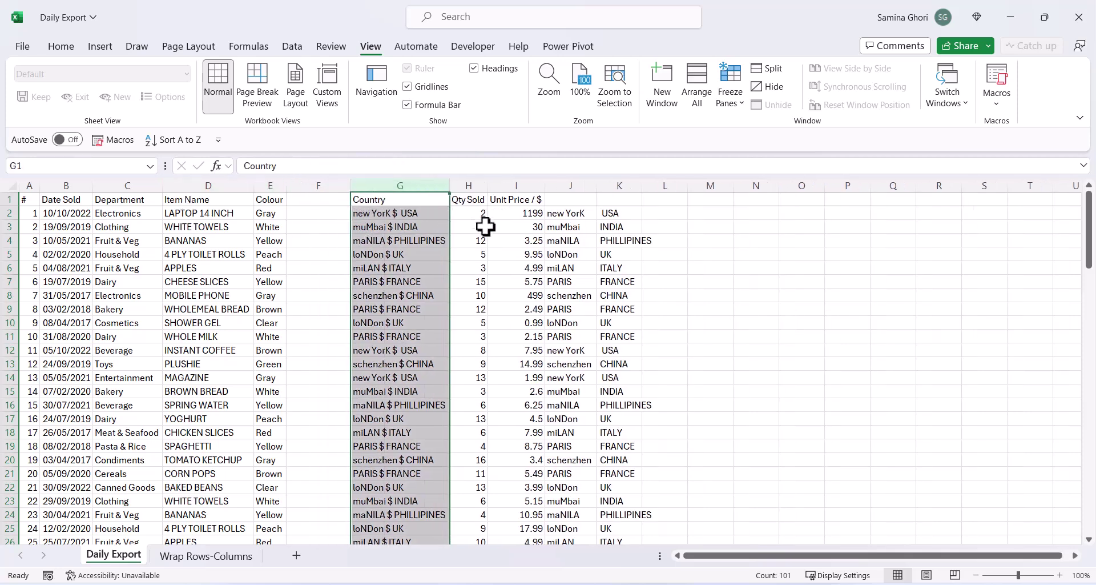
Step: Copy the split city and country results from J2:K101 and paste them as values starting at F2, overwriting the Country entries
click(573, 213)
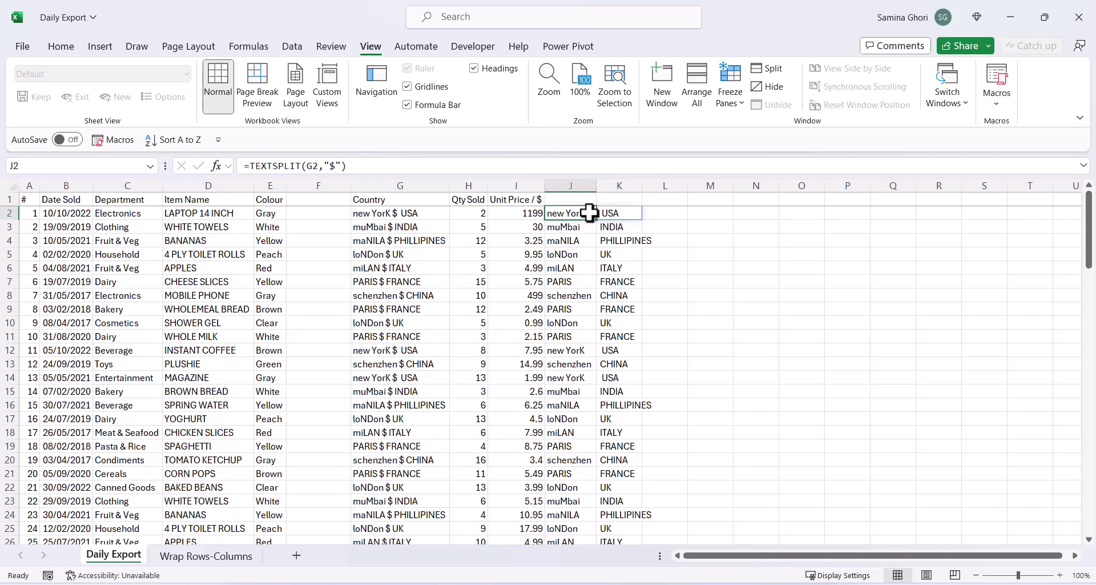
key(shift+Right)
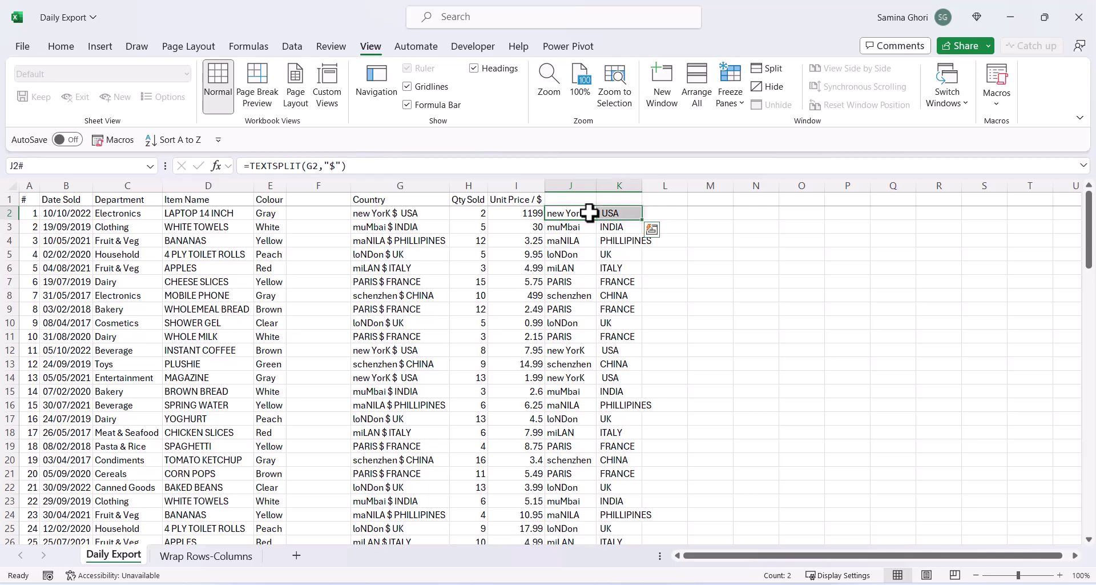
key(ctrl+shift+Down)
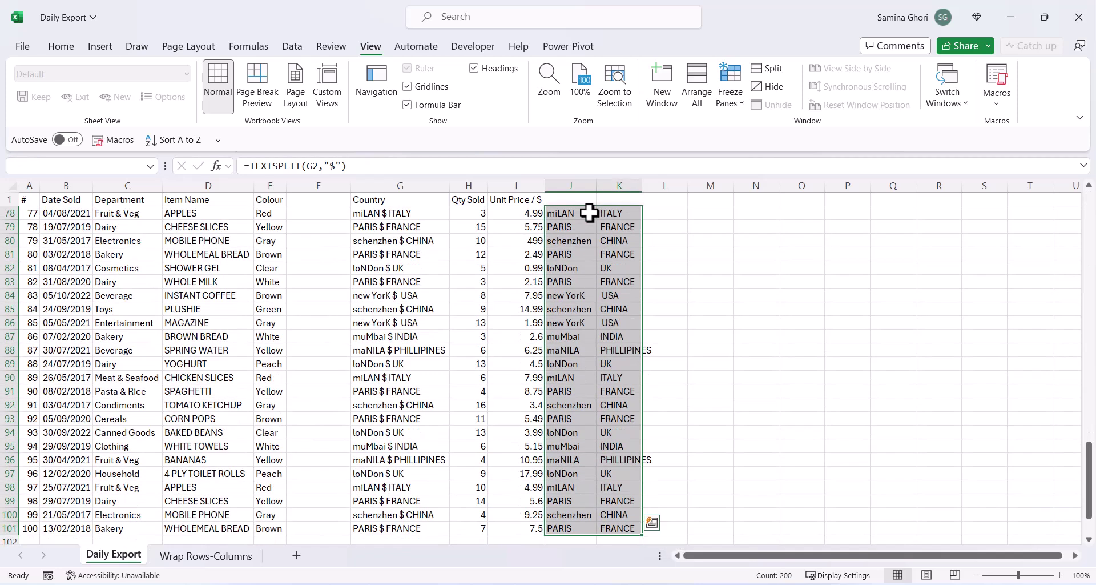
key(ctrl+c)
click(303, 201)
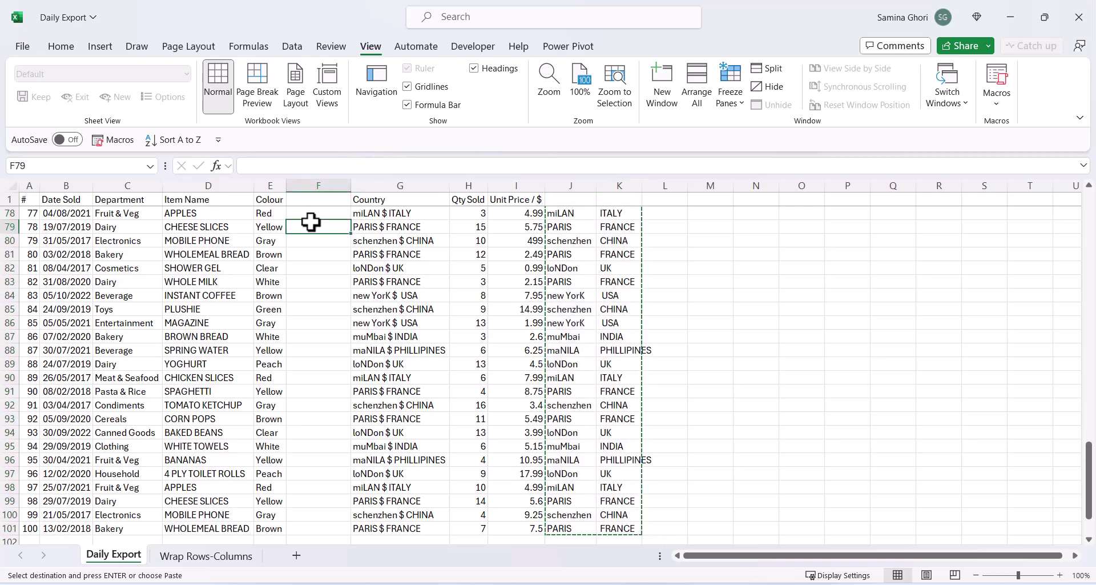
key(Down)
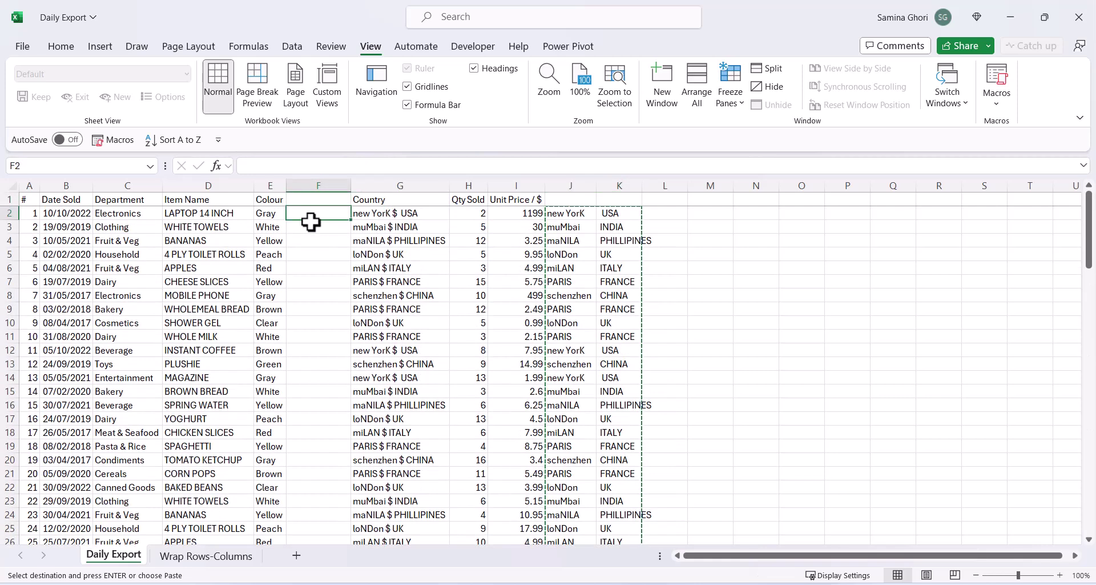
key(ctrl+v)
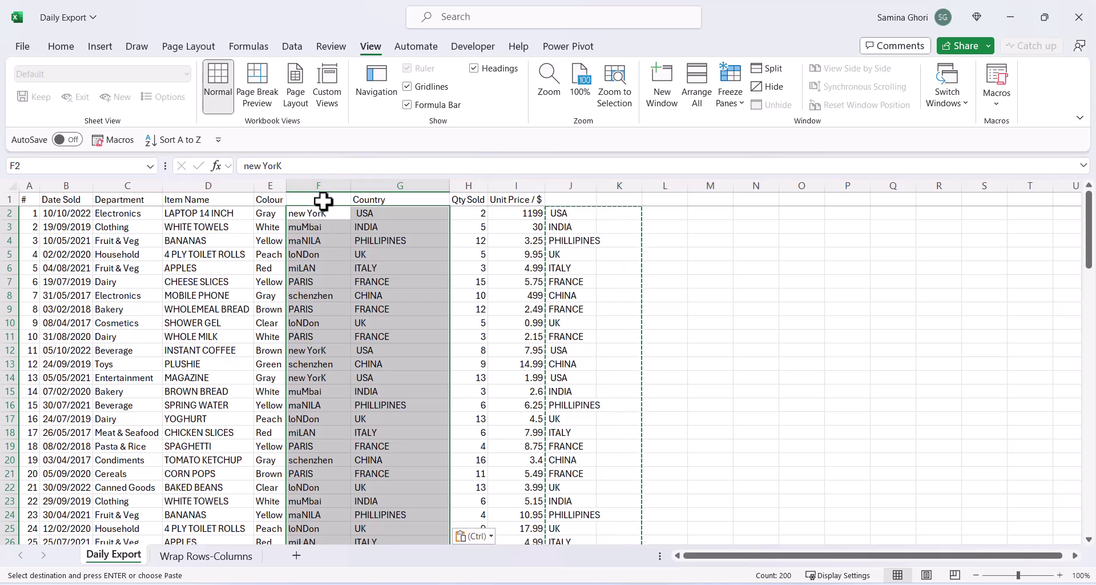
Step: Enter City as the header of column F
click(322, 201)
text(City)
key(Return)
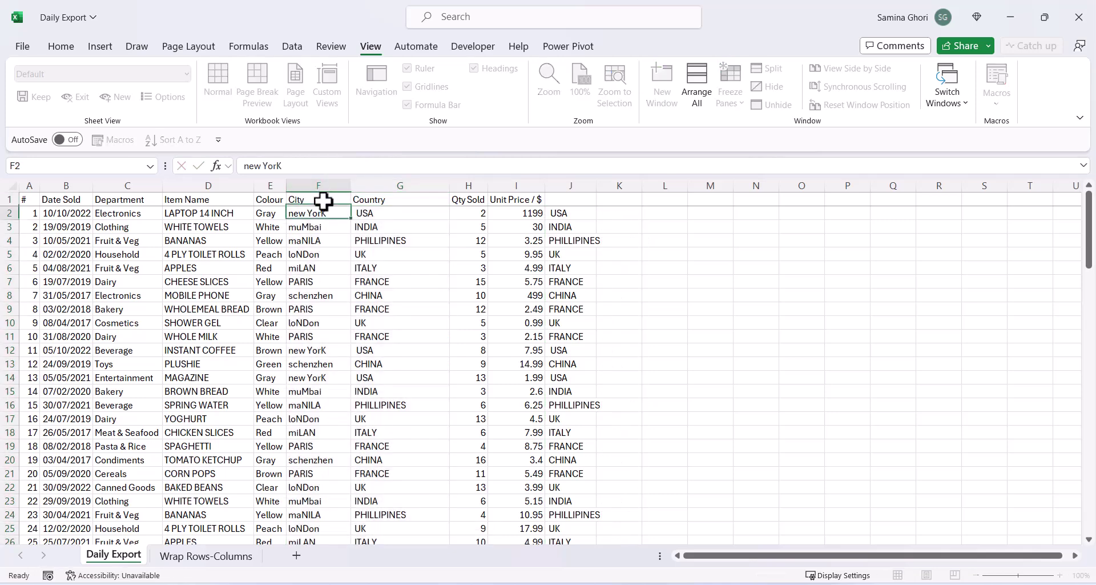
Step: Delete column J with the leftover split results
click(566, 177)
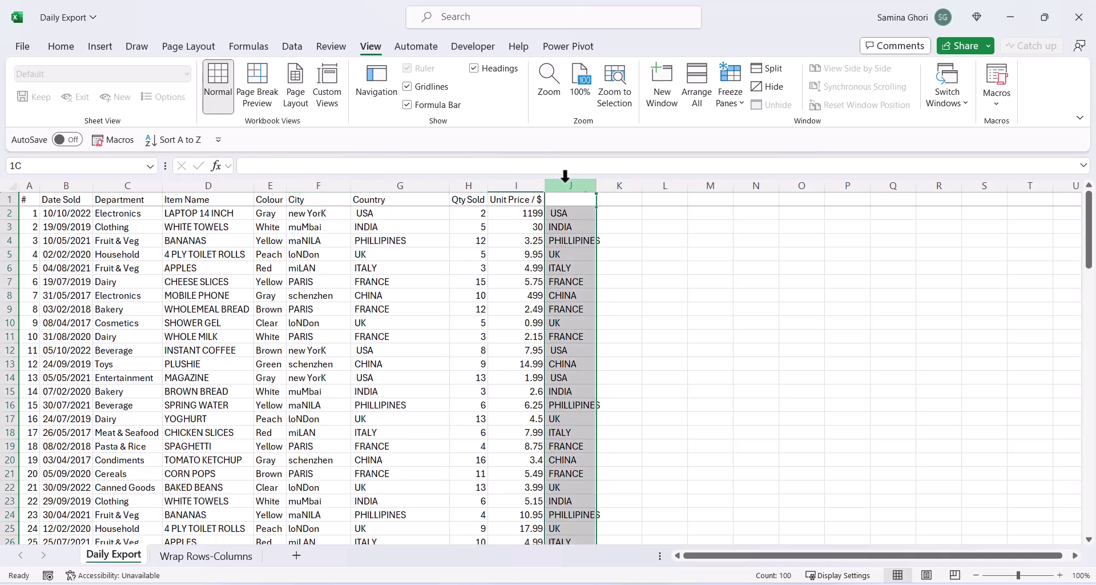
key(Delete)
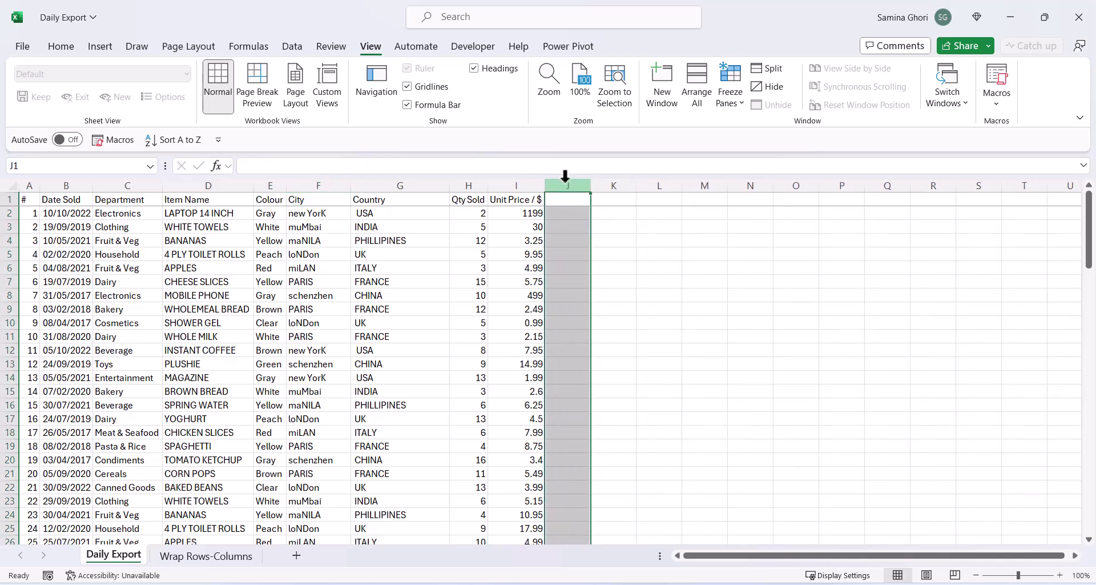
click(335, 216)
click(325, 282)
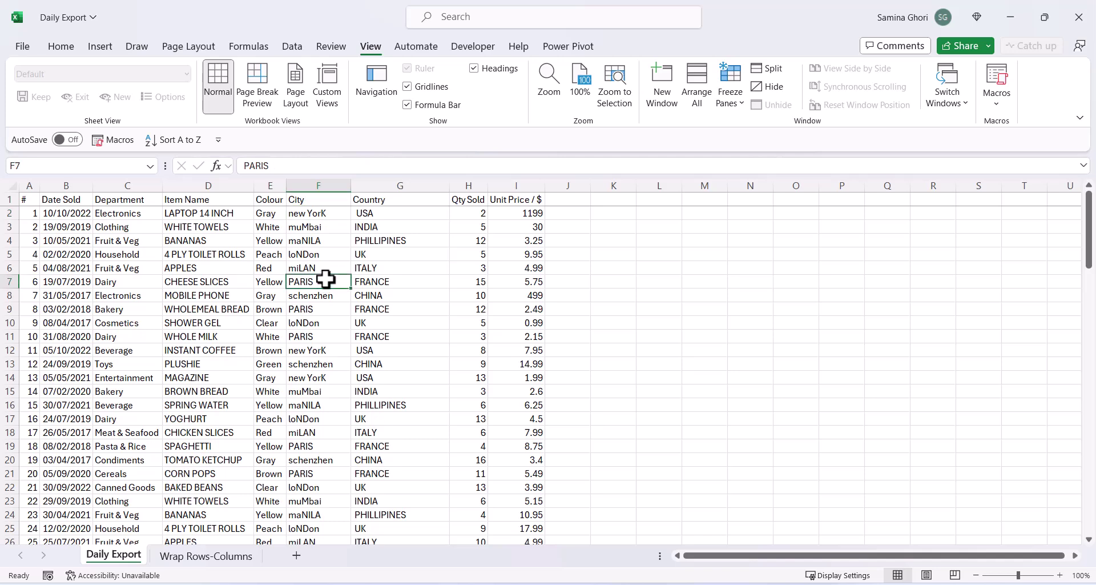
Step: Enter =PROPER(F2) in J2 to capitalise the city name properly, and fill the formula down to row 101
click(568, 215)
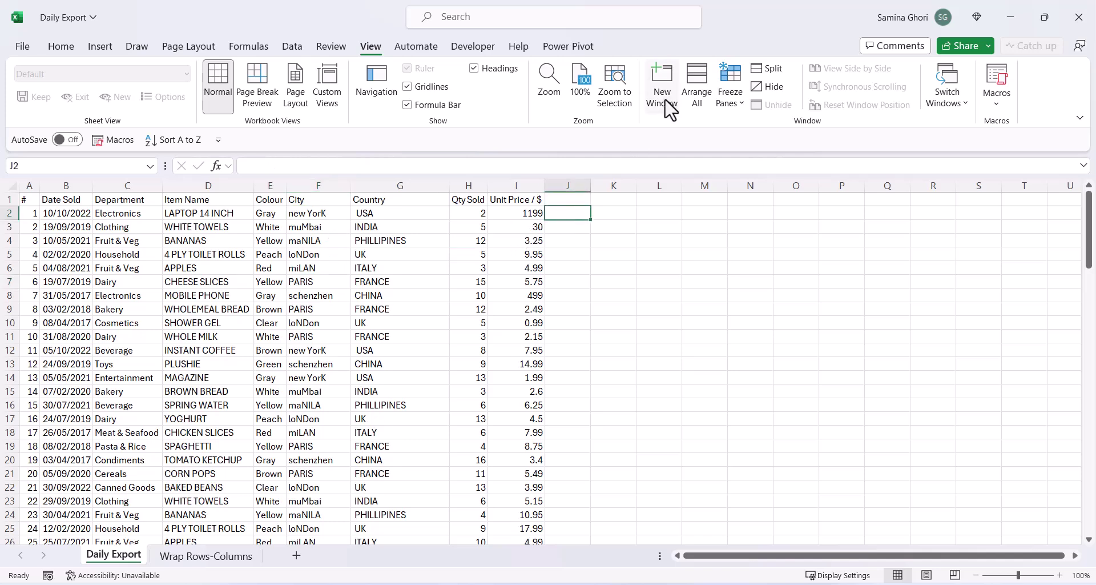
text(=PROPER()
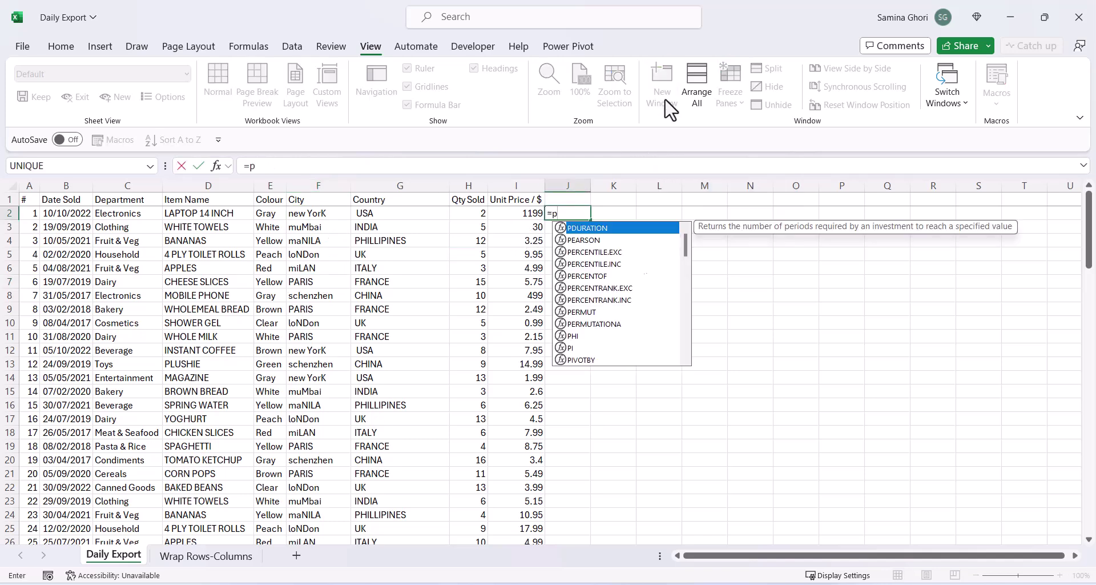
click(328, 212)
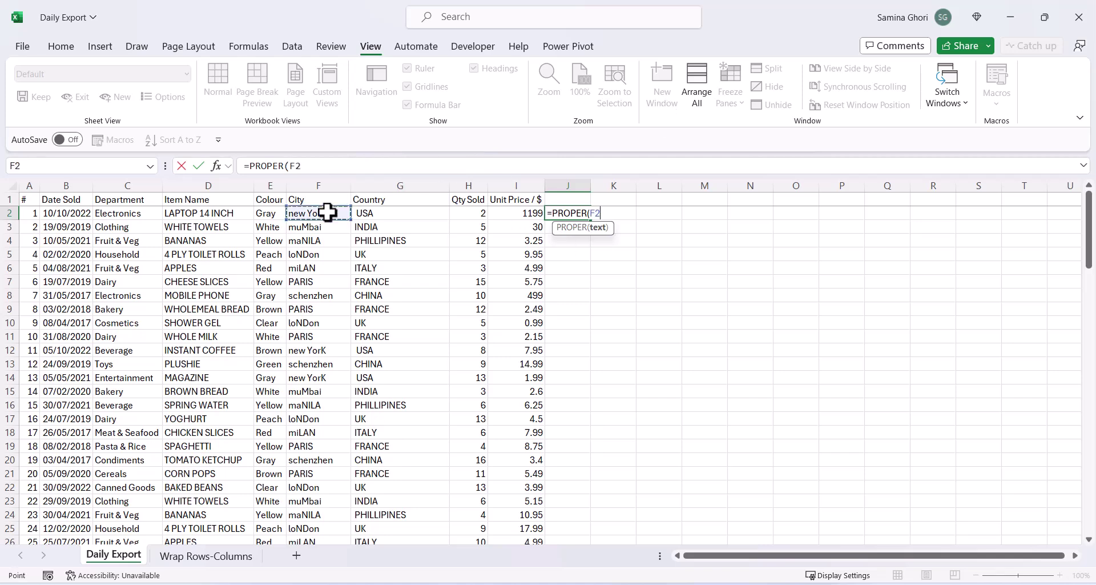
text())
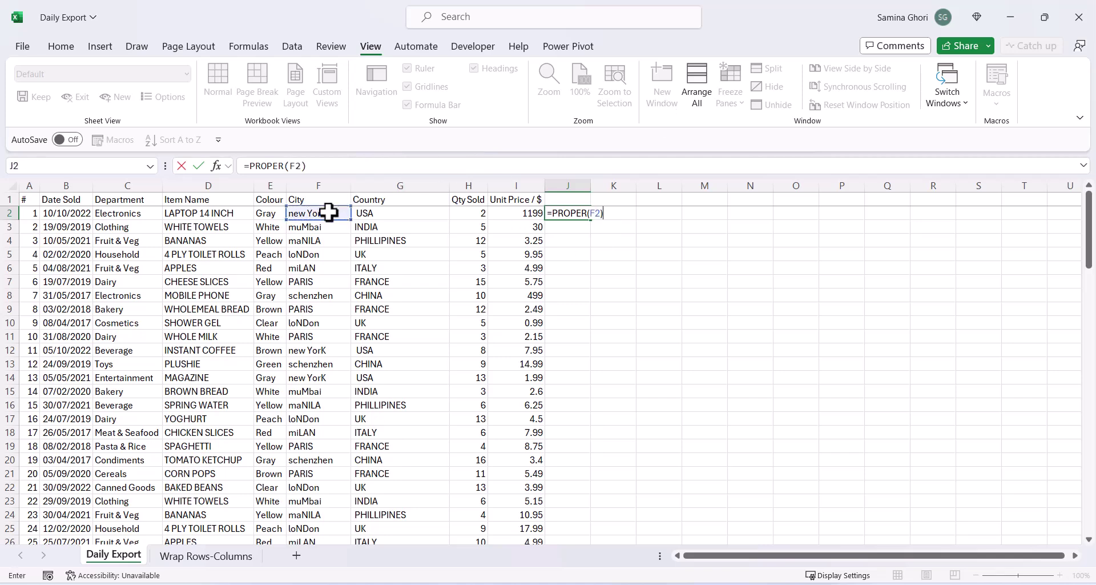
key(ctrl+Return)
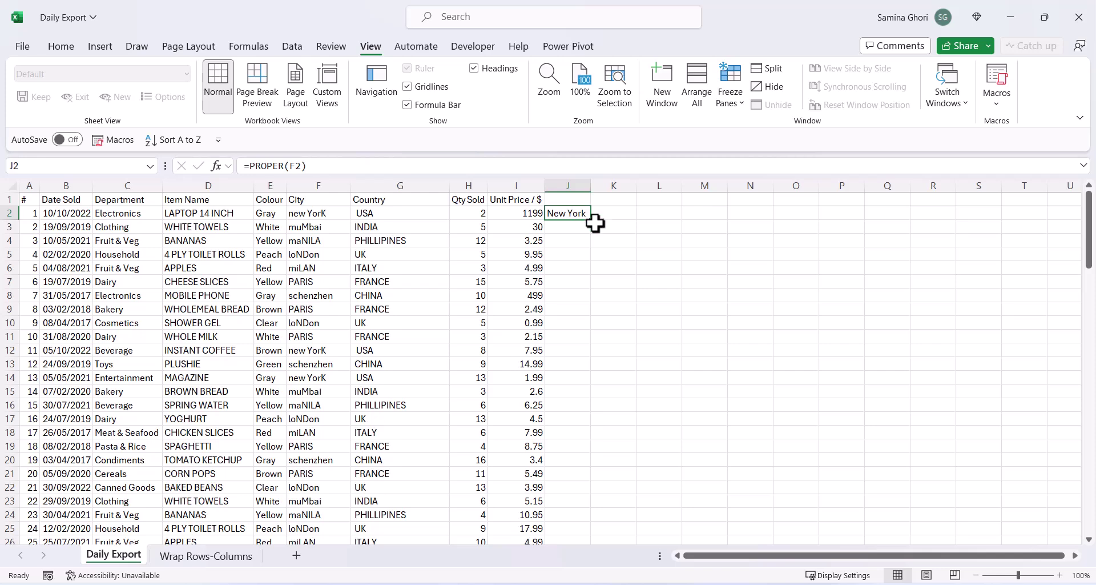
double_click(590, 219)
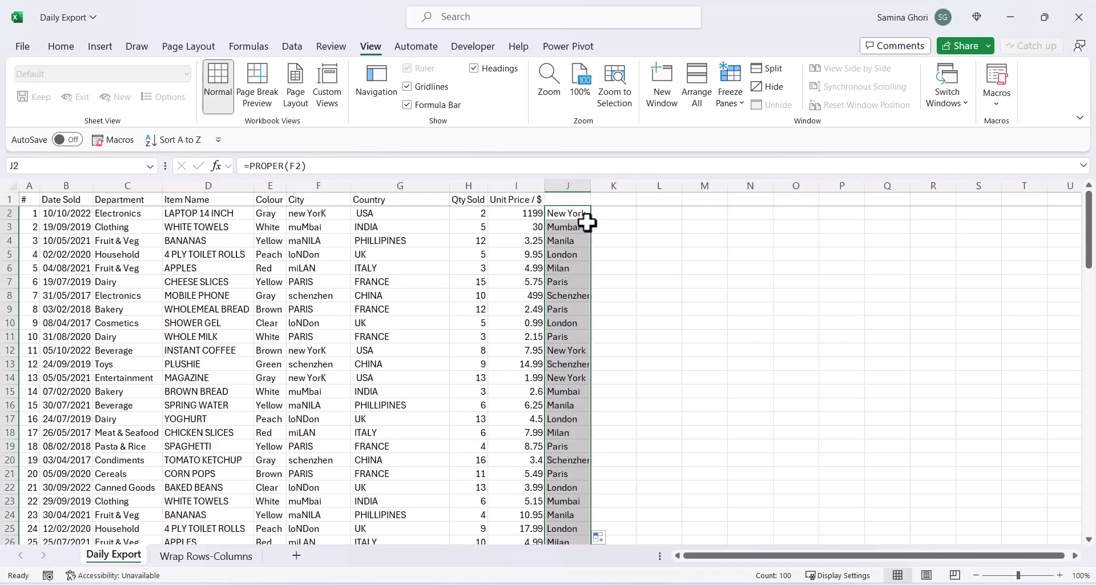
Step: Paste the proper-case city names as values over the City entries from F2 down, and remove the helper results in column J
key(ctrl+c)
click(299, 210)
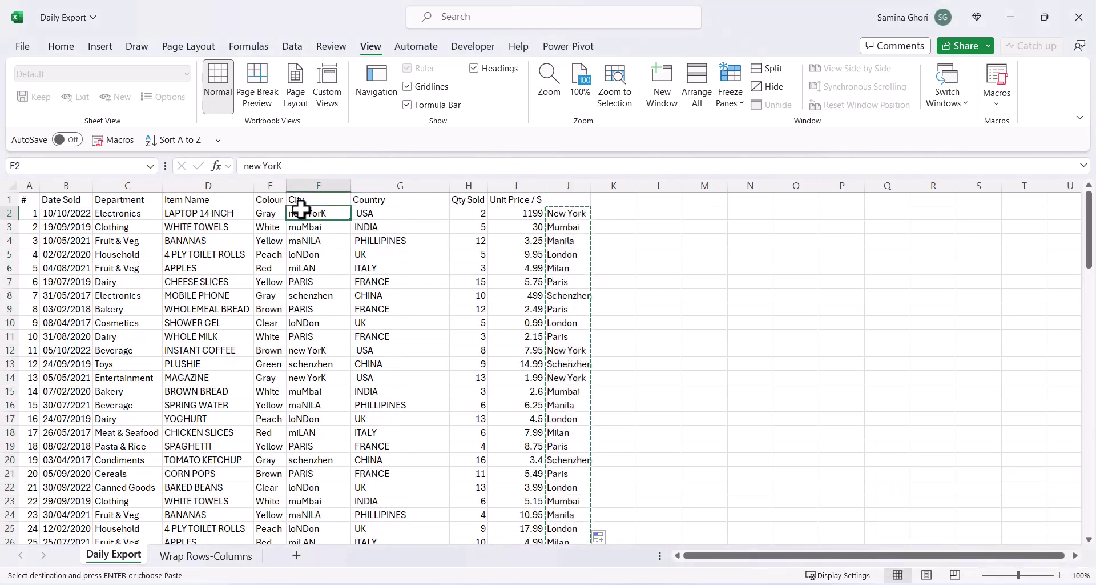
key(ctrl+shift+Down)
key(ctrl+shift+v)
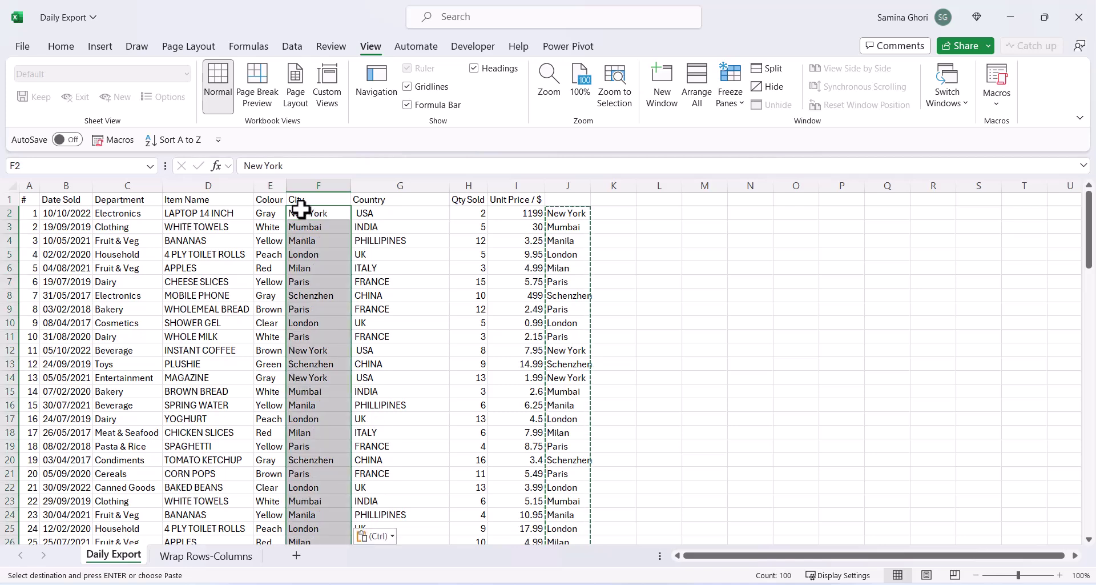
click(569, 185)
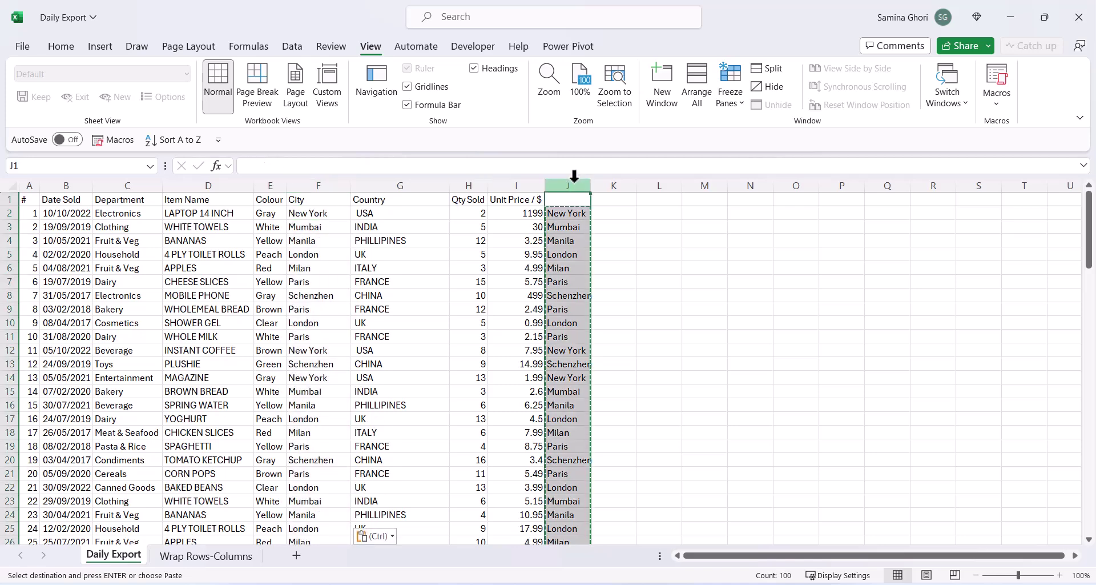
key(Delete)
click(480, 227)
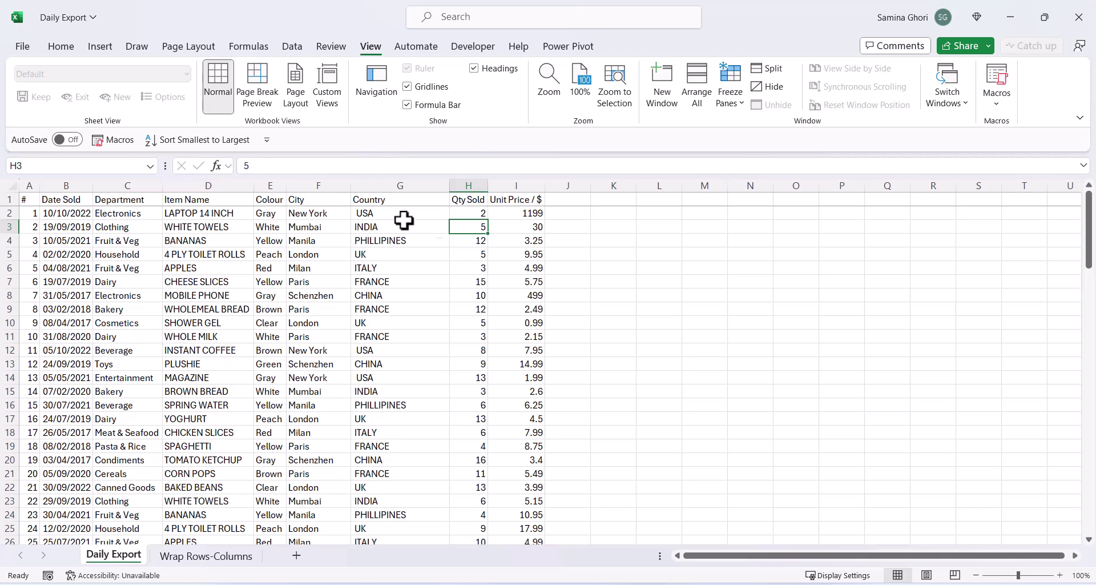
Step: Format the Unit Price / $ column as Currency with 2 decimal places and the $ English (Canada) symbol
click(517, 185)
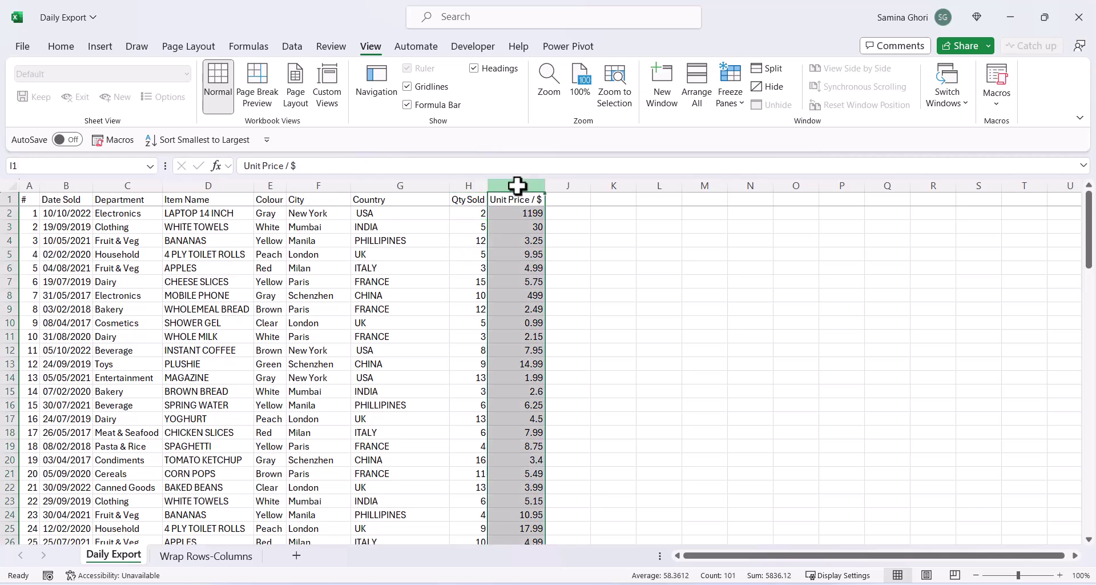
key(ctrl+1)
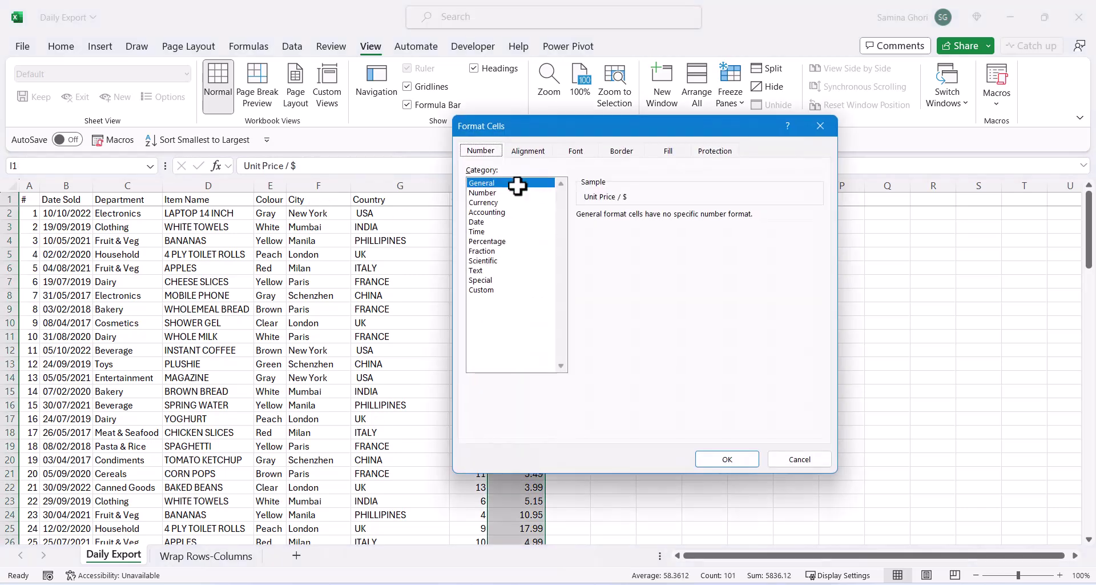
drag(601, 129, 707, 130)
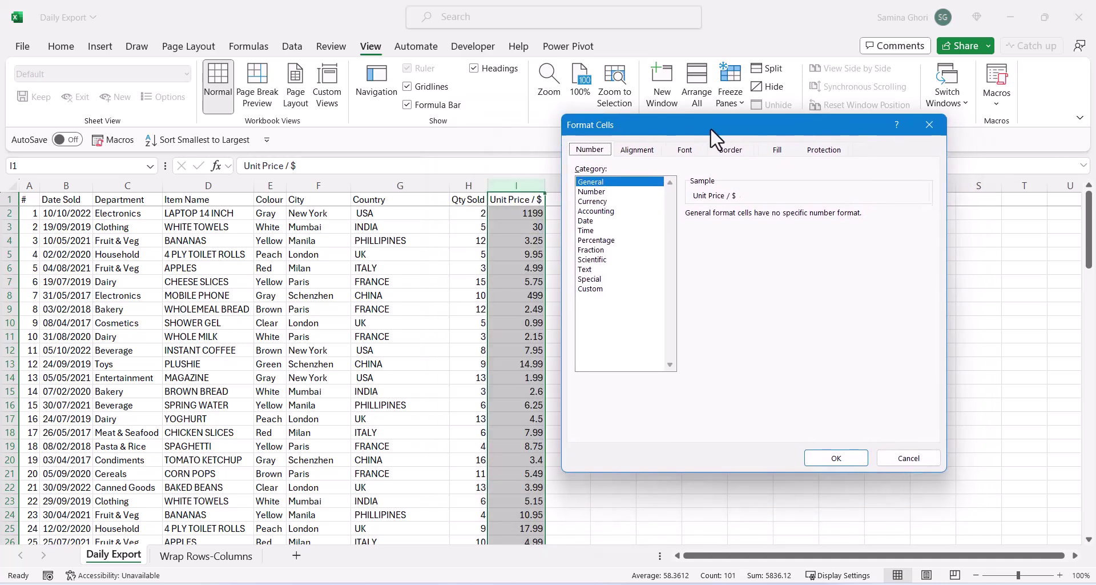
click(597, 205)
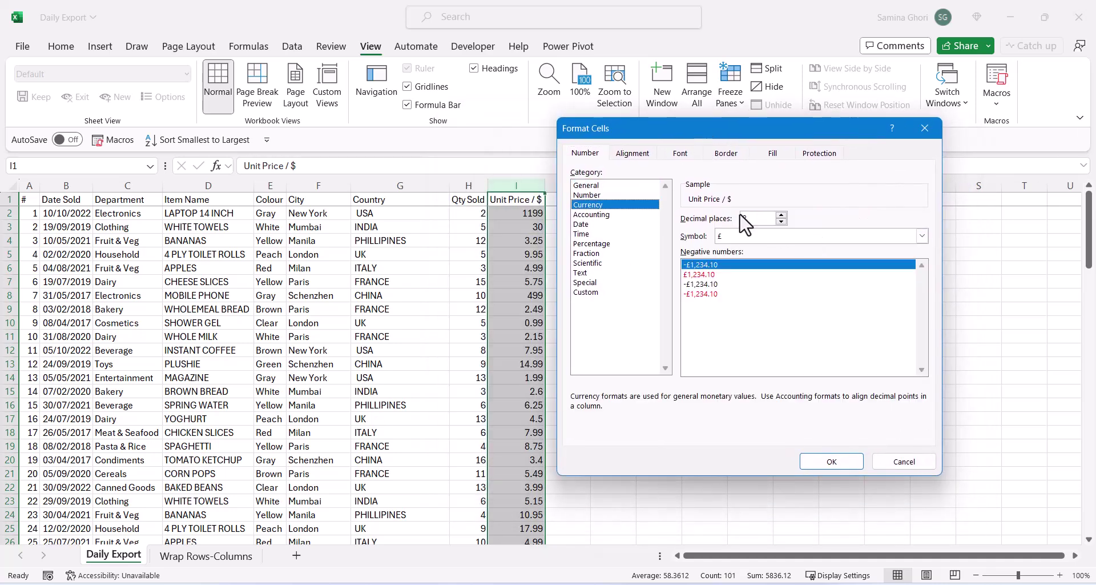
click(742, 238)
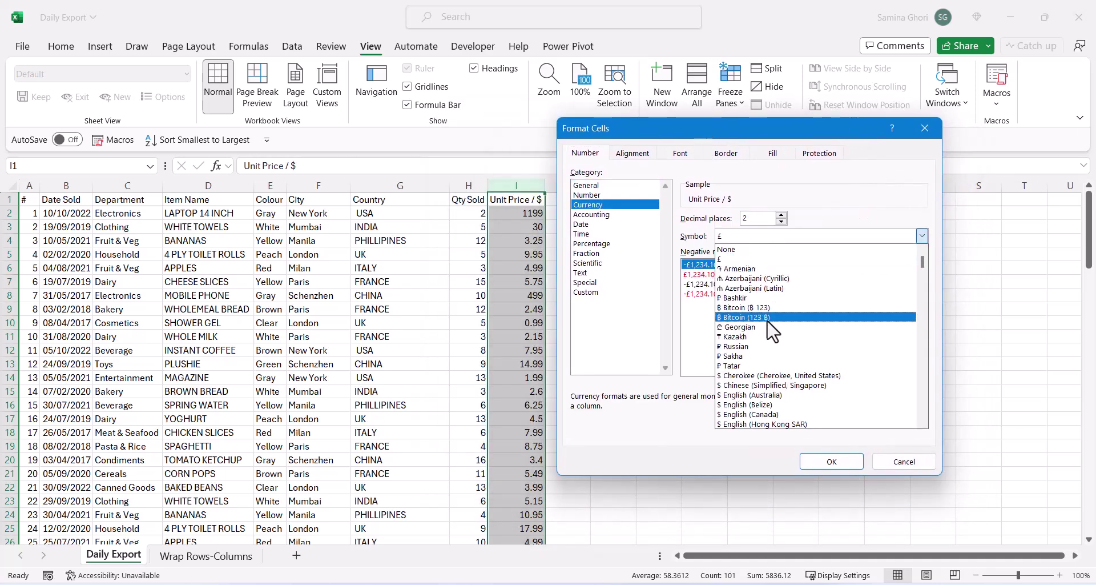
click(777, 413)
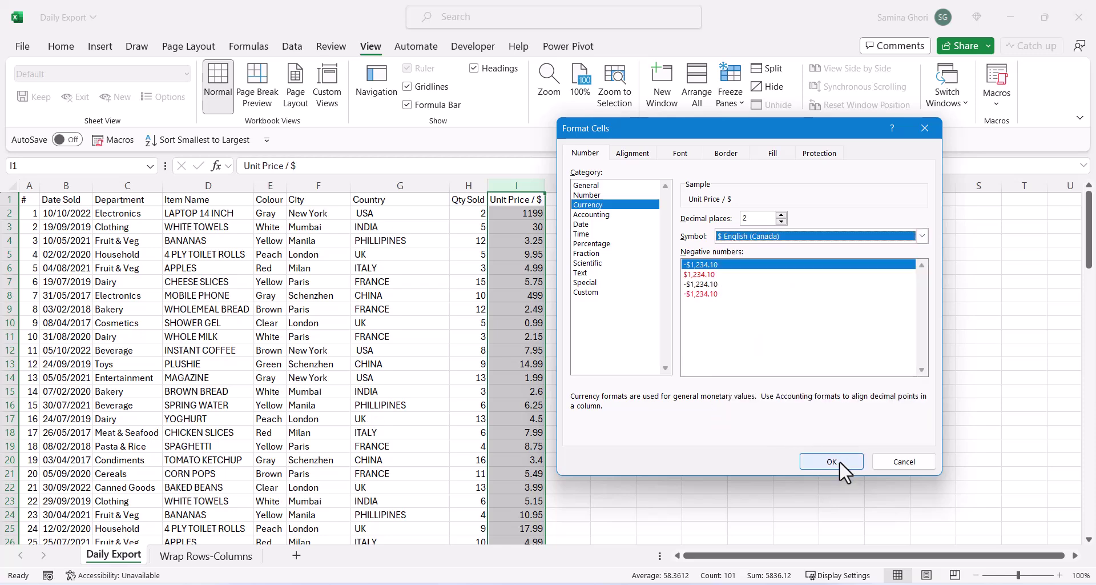
click(833, 461)
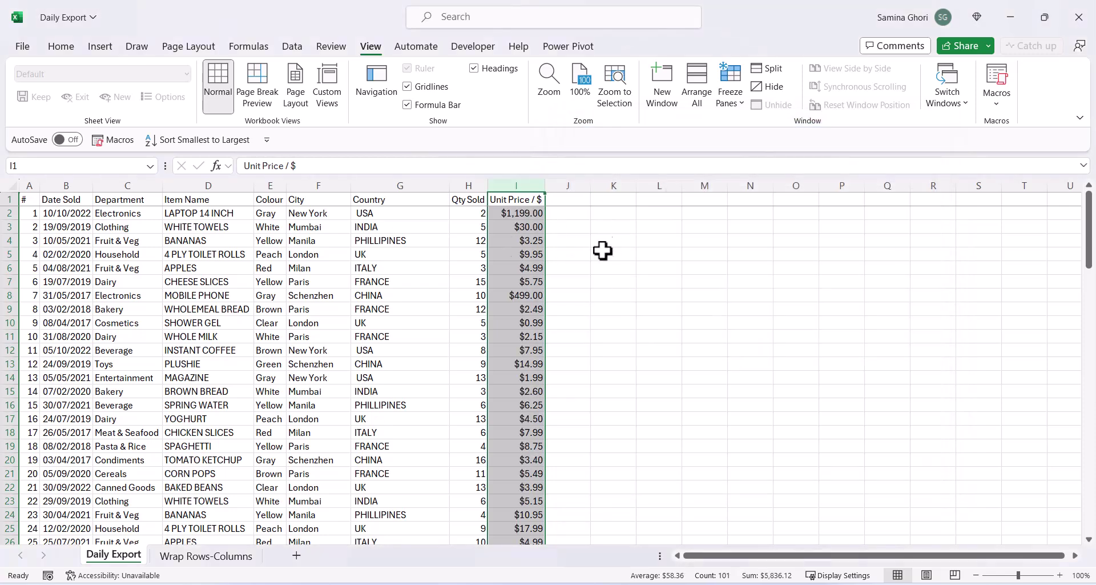
Step: Convert the data range A1:I101 into a table with headers
click(527, 255)
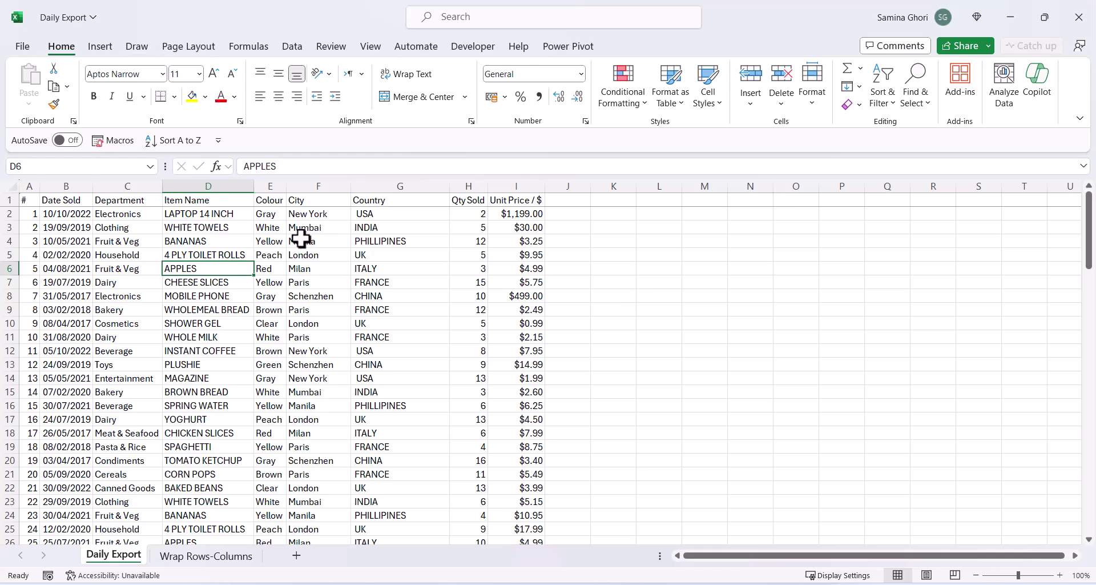
key(ctrl+t)
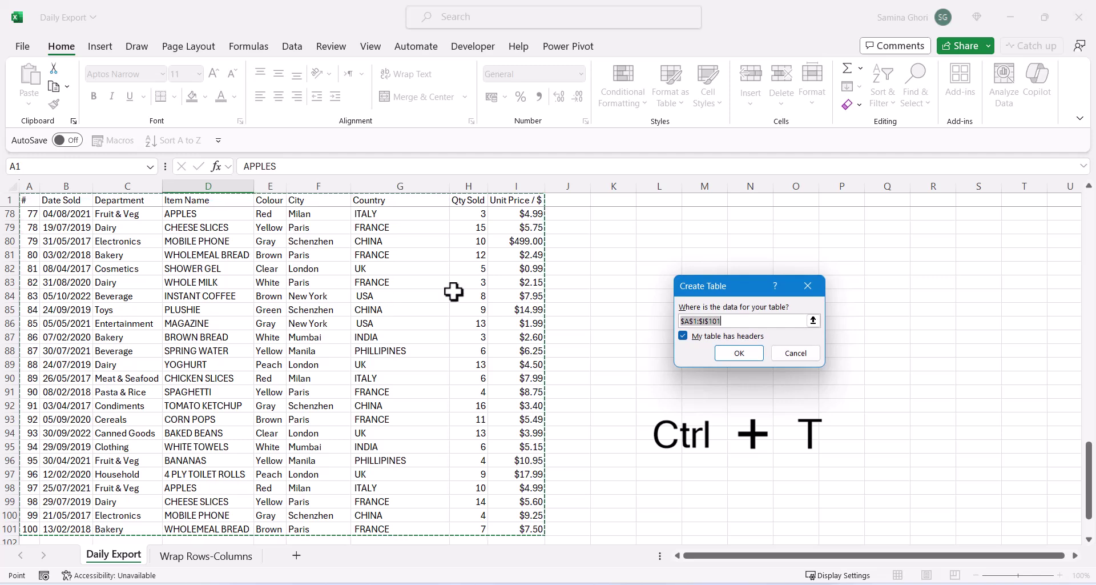
click(743, 352)
Step: Try the light green bordered style and the orange style on the new table
scroll(604, 311, up, 8)
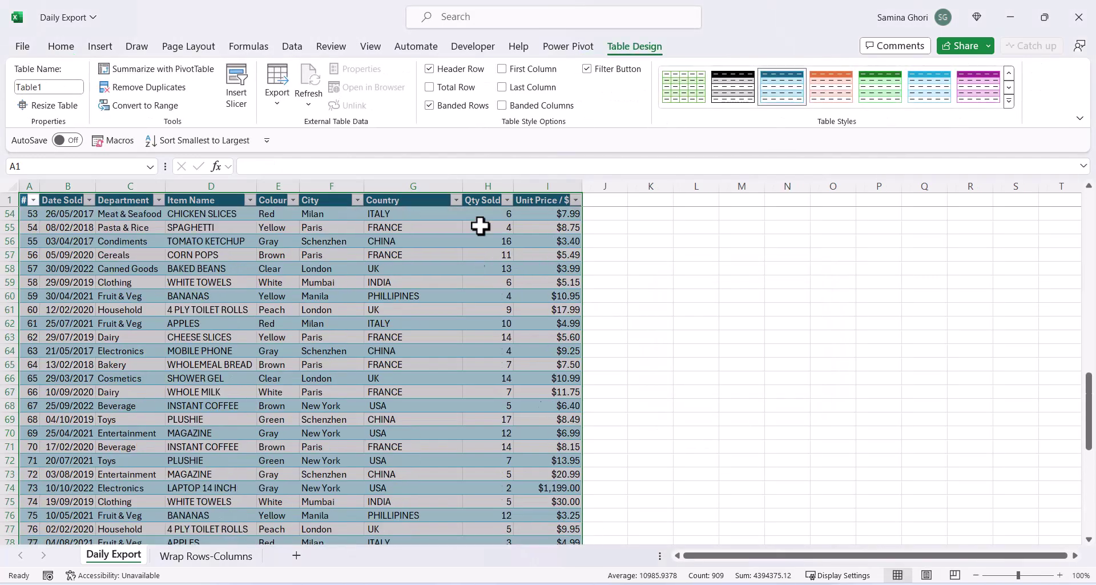
click(691, 91)
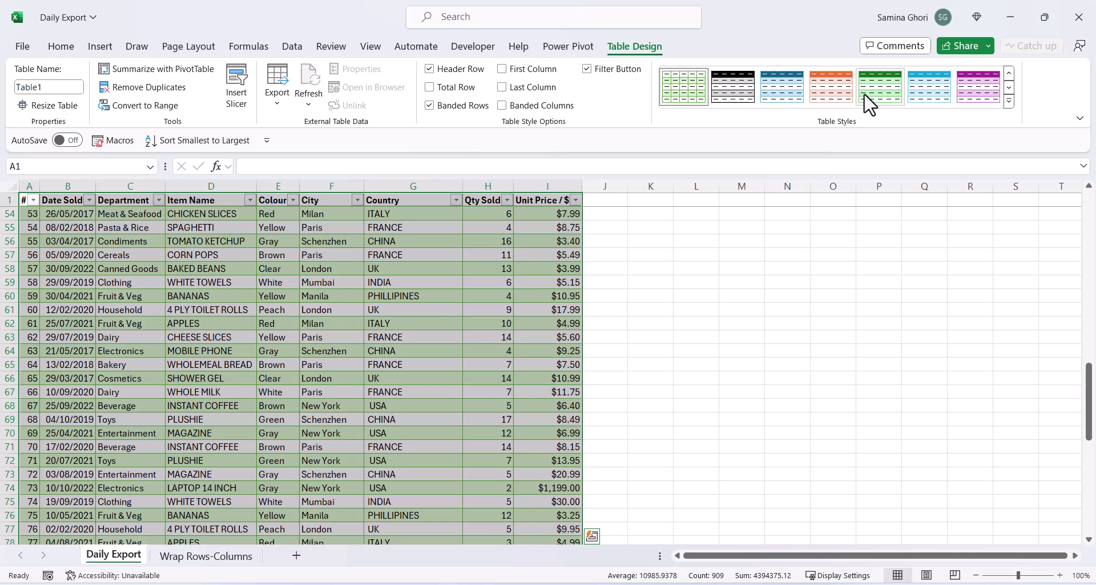
click(840, 94)
scroll(619, 213, up, 7)
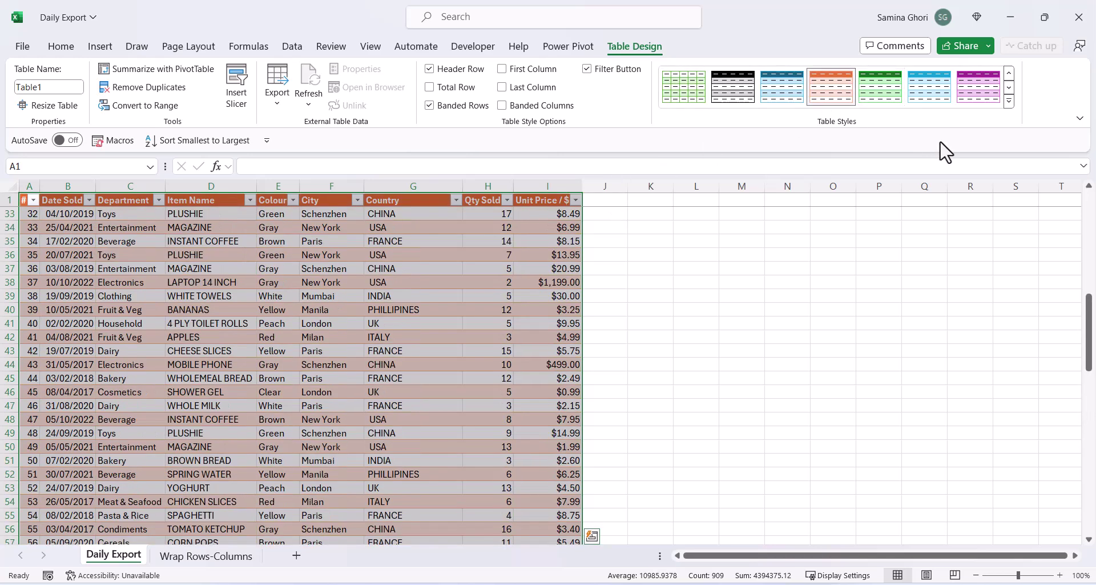
Step: Apply the purple banded style to the table, deselect it and return to its first rows
click(978, 87)
scroll(571, 235, up, 3)
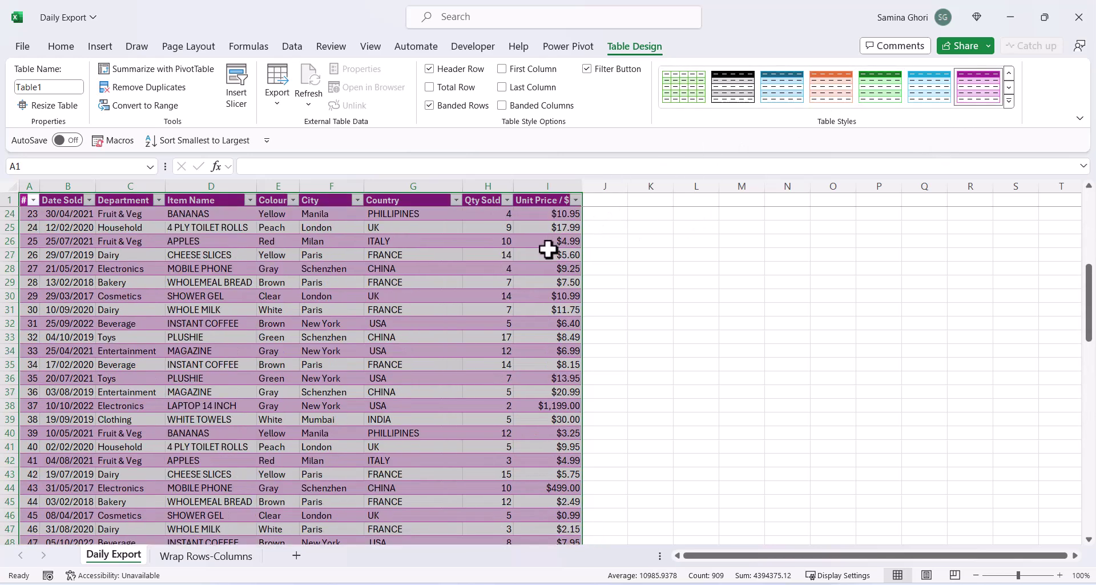
click(593, 280)
scroll(468, 225, up, 8)
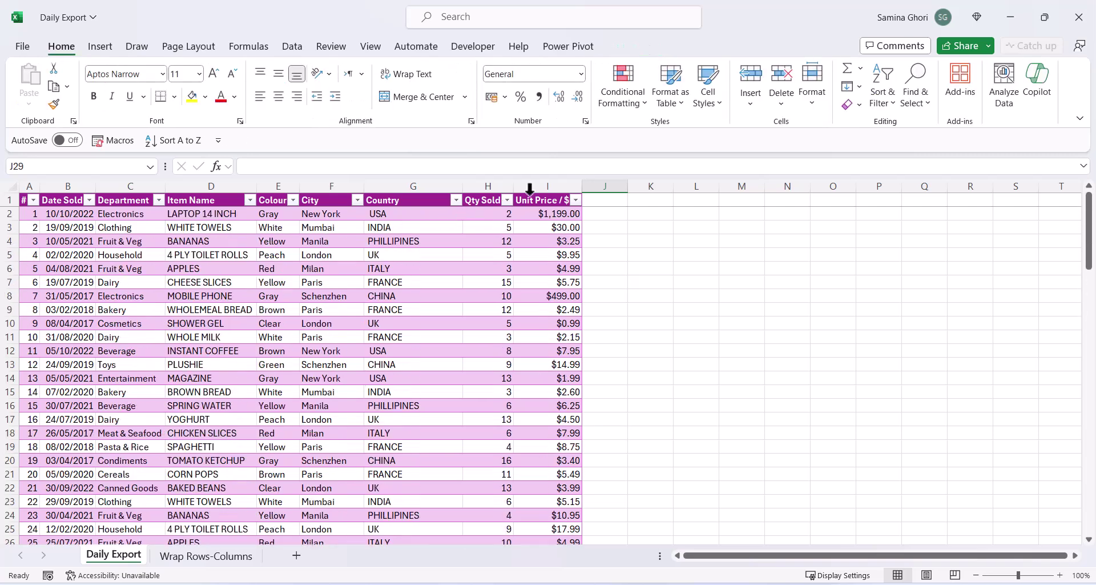
Step: Highlight Qty Sold values greater than 10 with Light Red Fill with Dark Red Text using conditional formatting
click(501, 183)
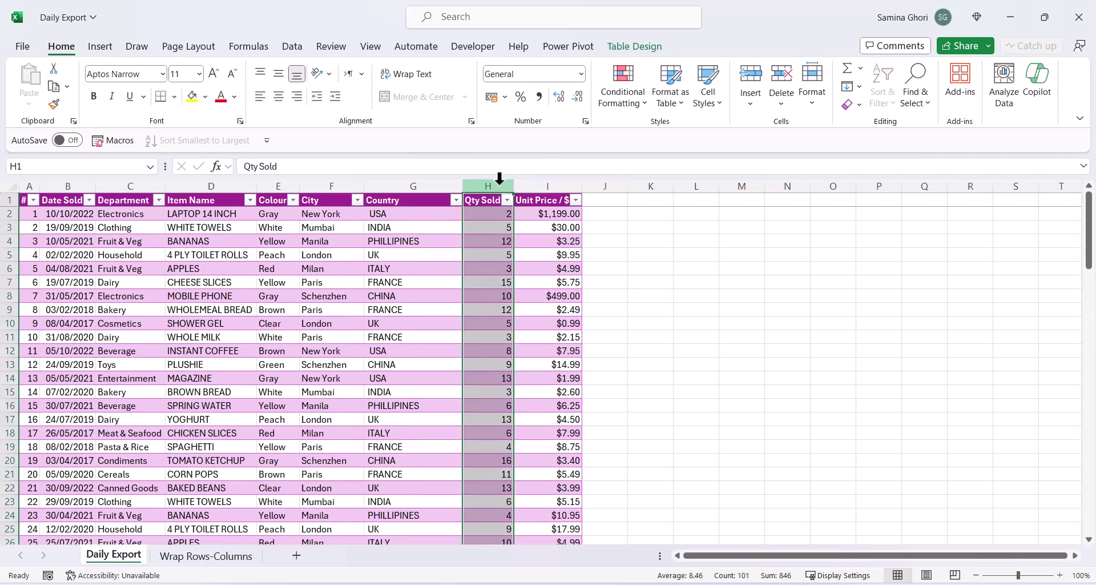
click(632, 105)
mouse_move(656, 139)
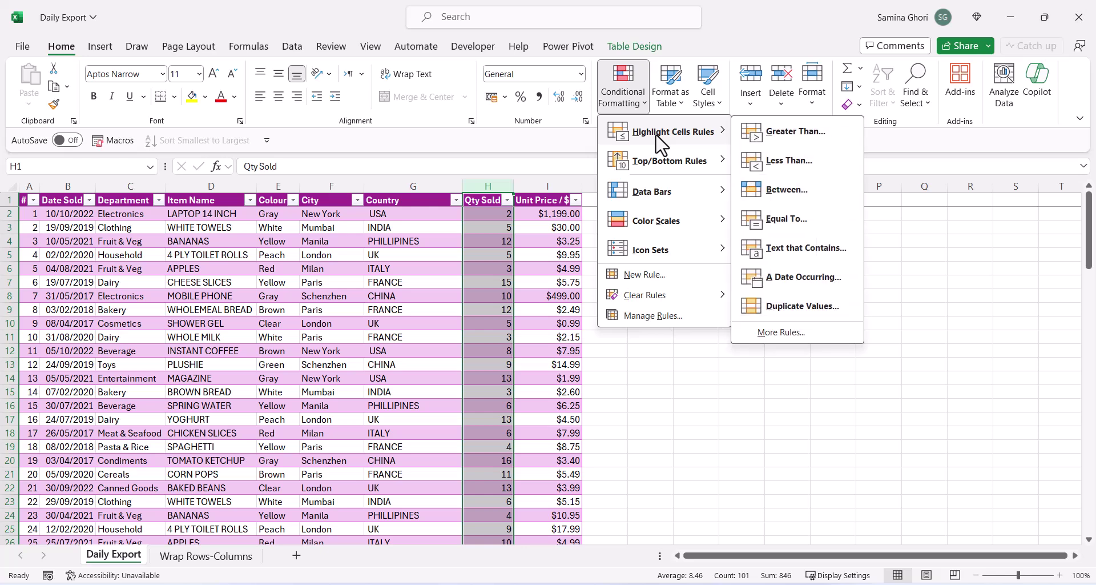
click(763, 133)
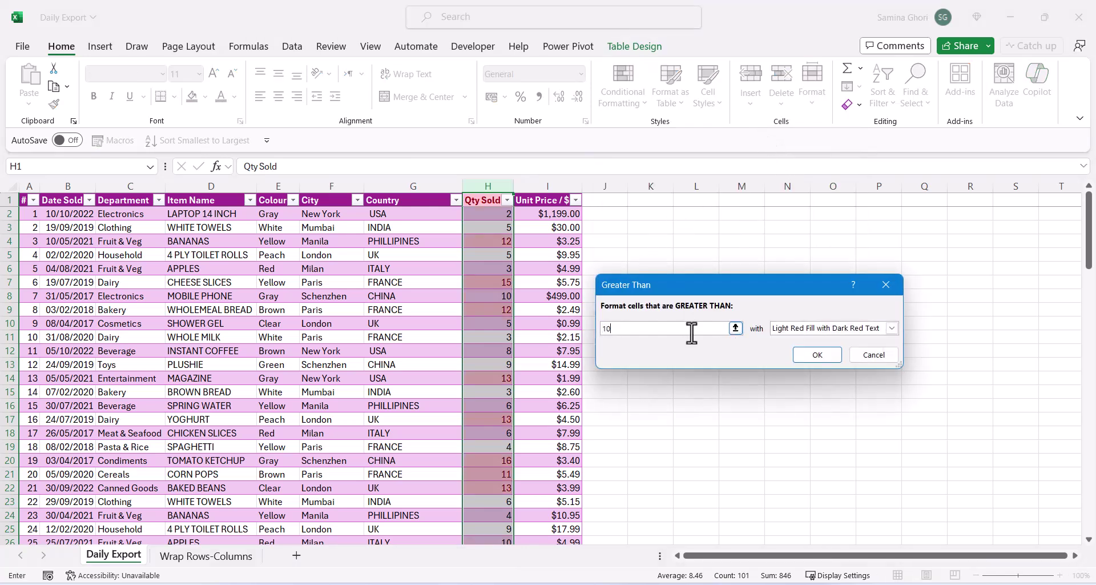
click(817, 355)
drag(651, 282, 605, 268)
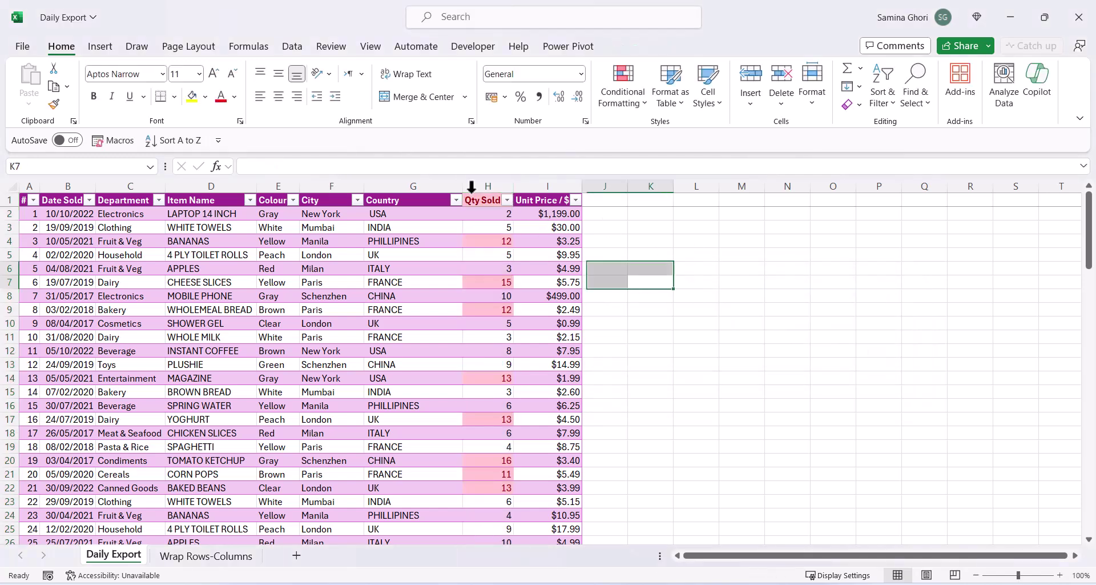
Step: Clear the conditional formatting rule from the Qty Sold header cell H1 only
click(474, 201)
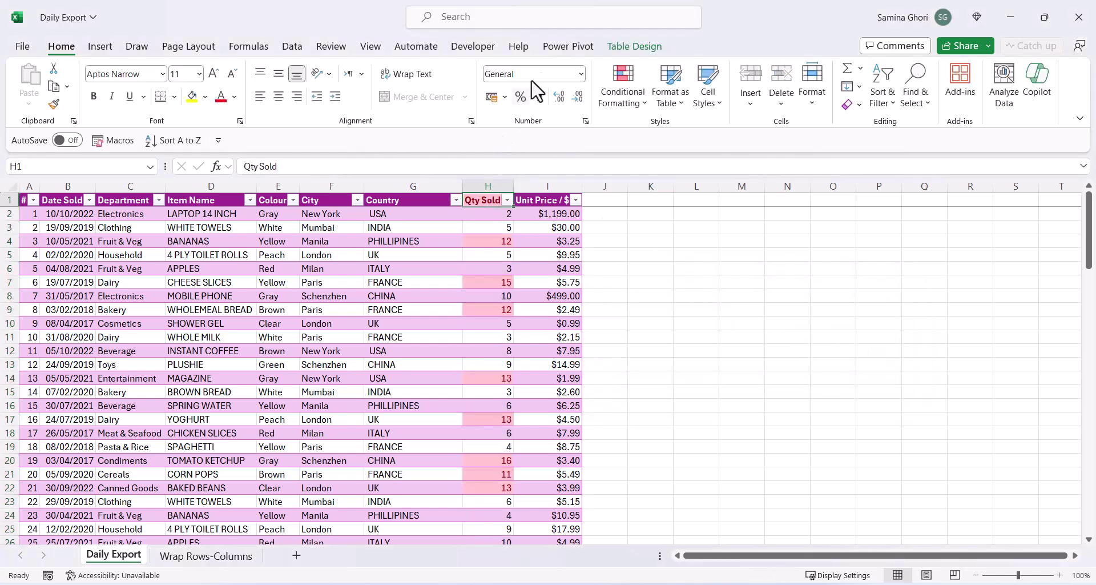
click(634, 101)
mouse_move(688, 297)
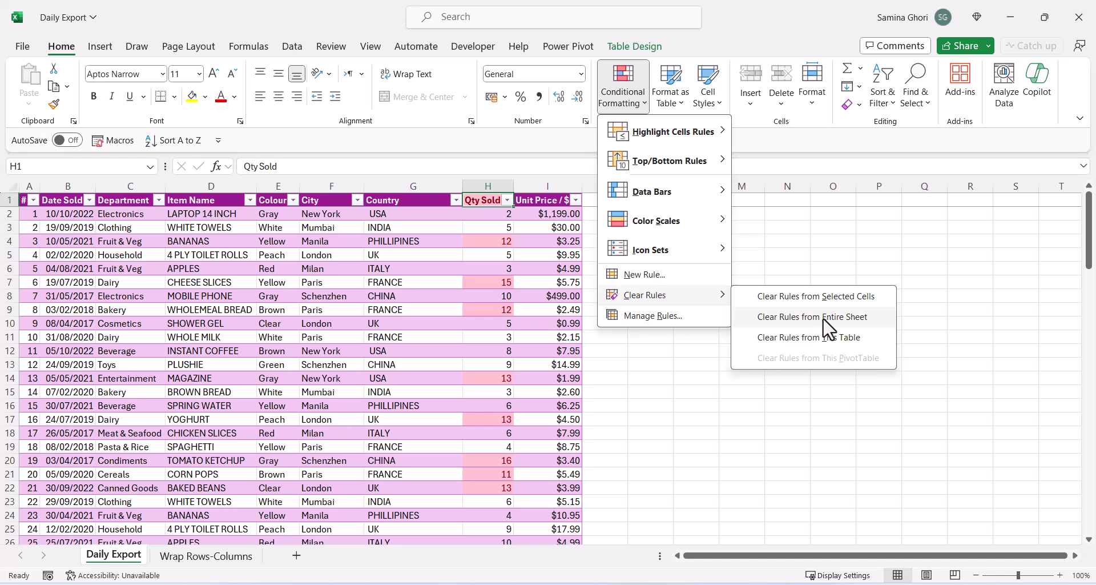
click(734, 309)
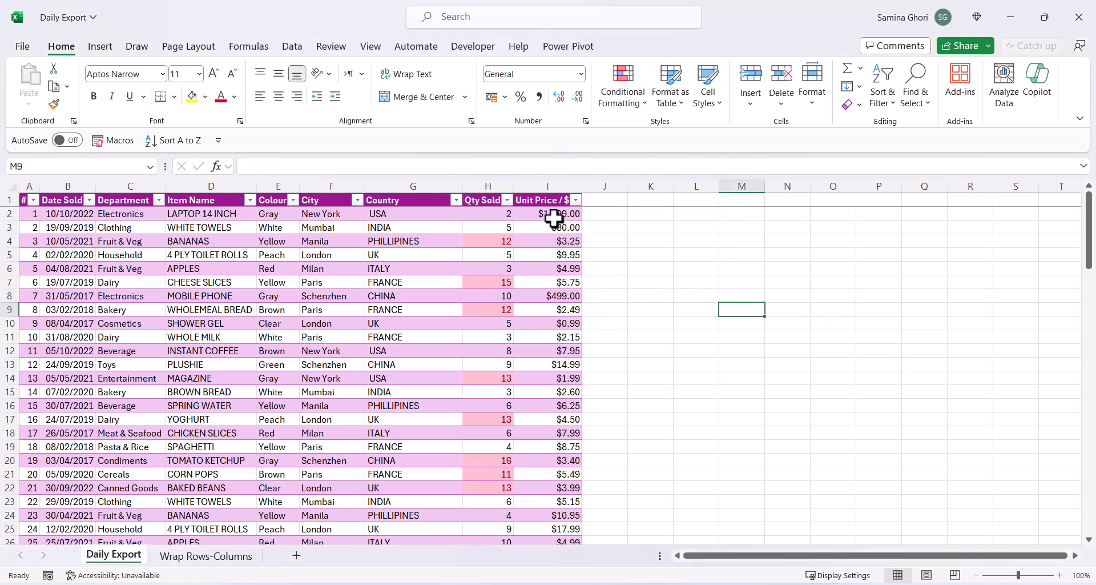
Step: Review the highlighted values down the Qty Sold column and open the Wrap Rows-Columns sheet
drag(499, 218, 499, 473)
scroll(496, 480, down, 6)
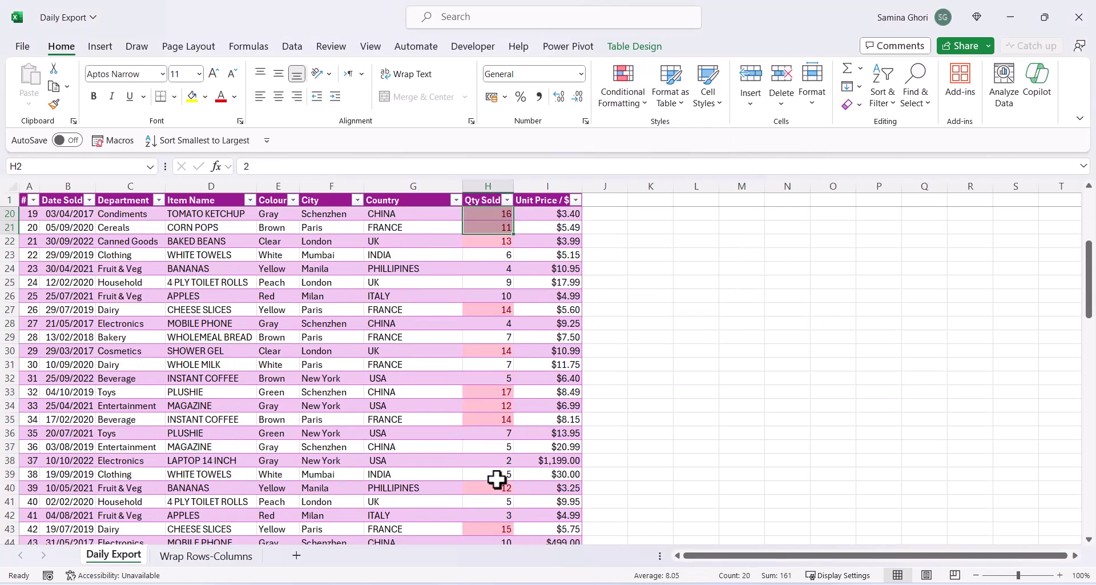
scroll(496, 479, down, 4)
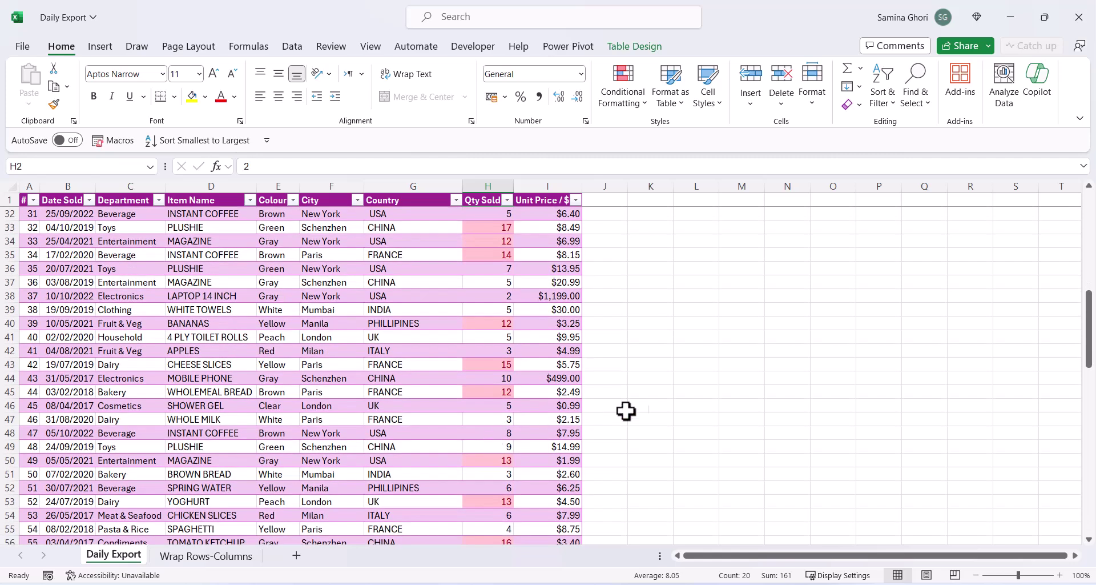
key(ctrl+Page_Down)
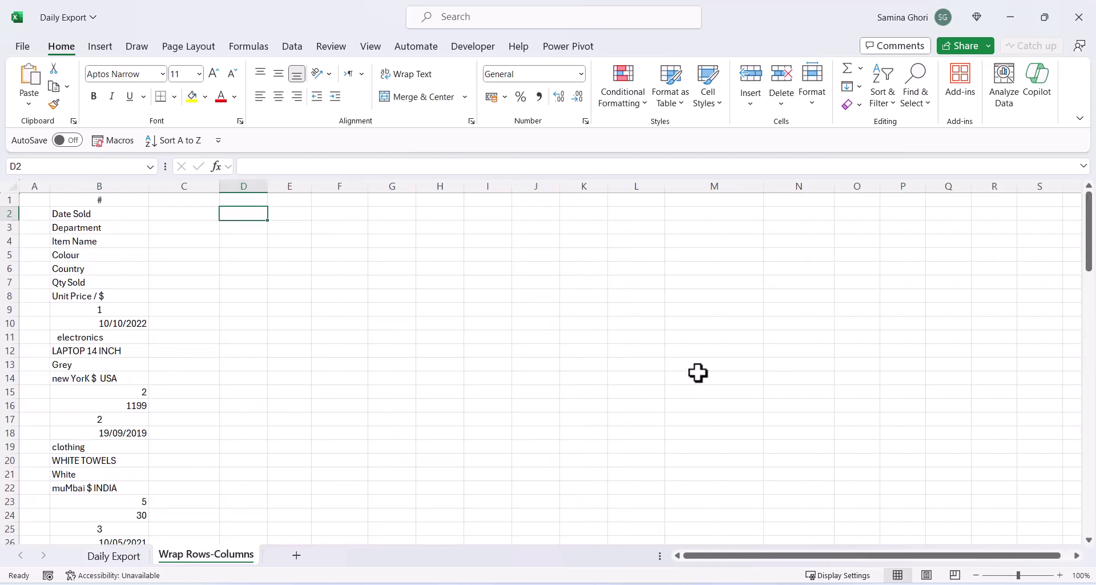
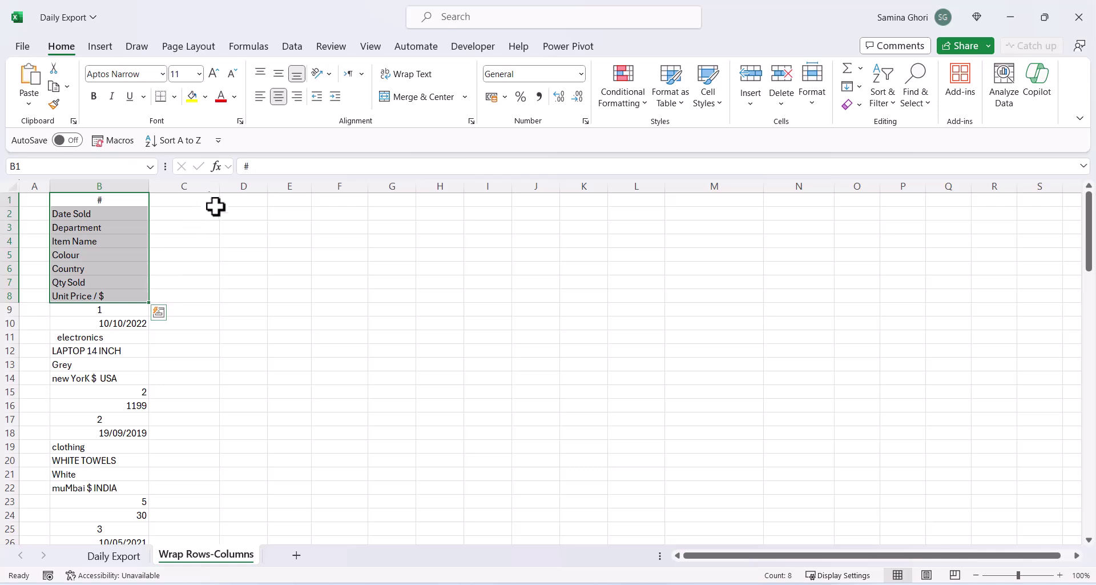
click(255, 213)
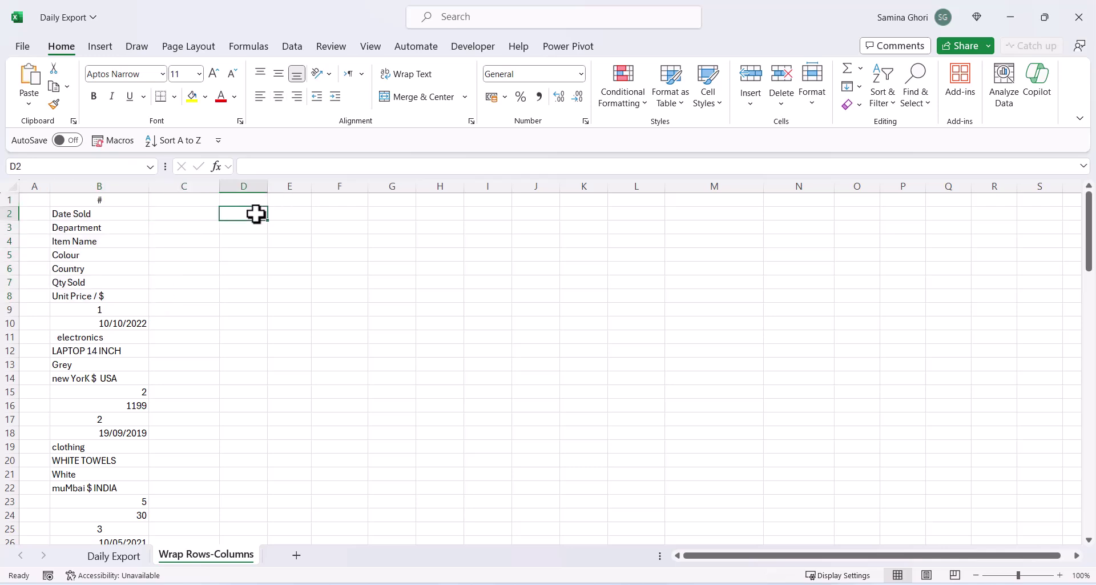
text(=wrap)
key(Return)
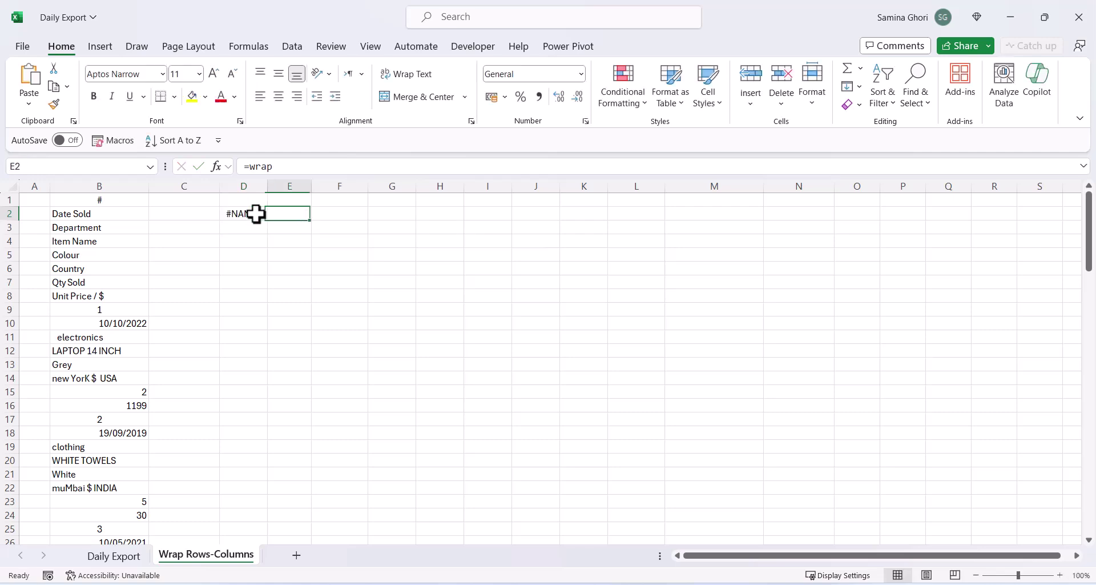
Step: Enter =WRAPROWS(B1:B32,8) in cell D2 to arrange the column B values into rows of eight
text(=wrap)
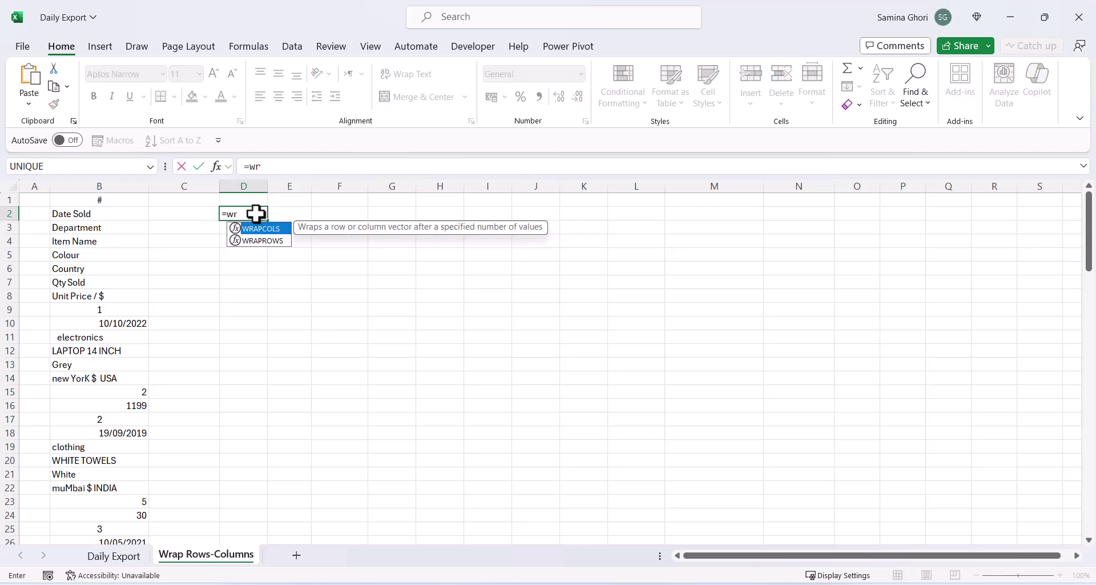
key(Down)
key(Tab)
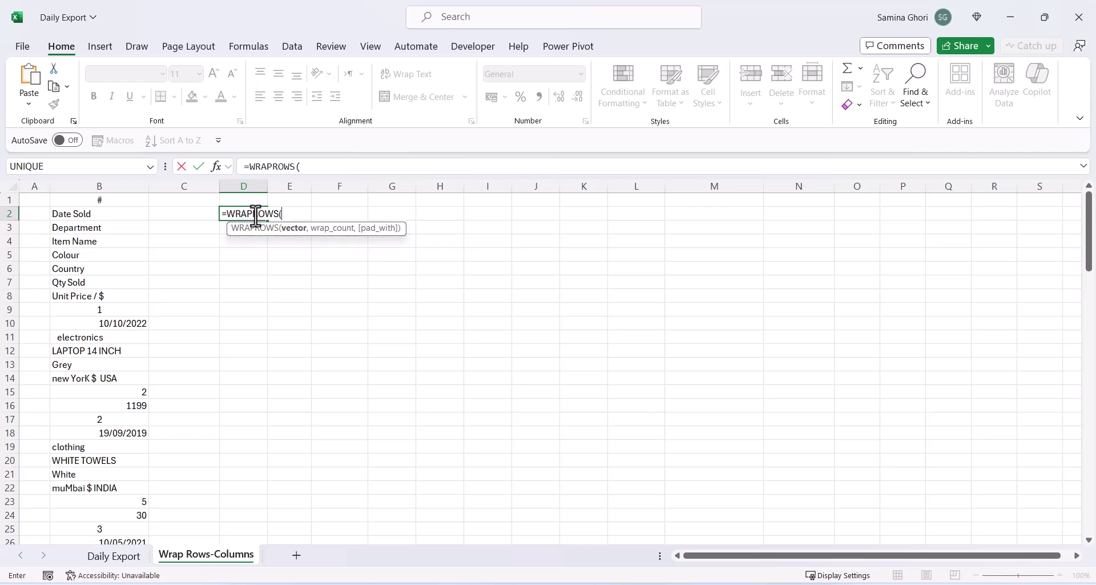
click(117, 198)
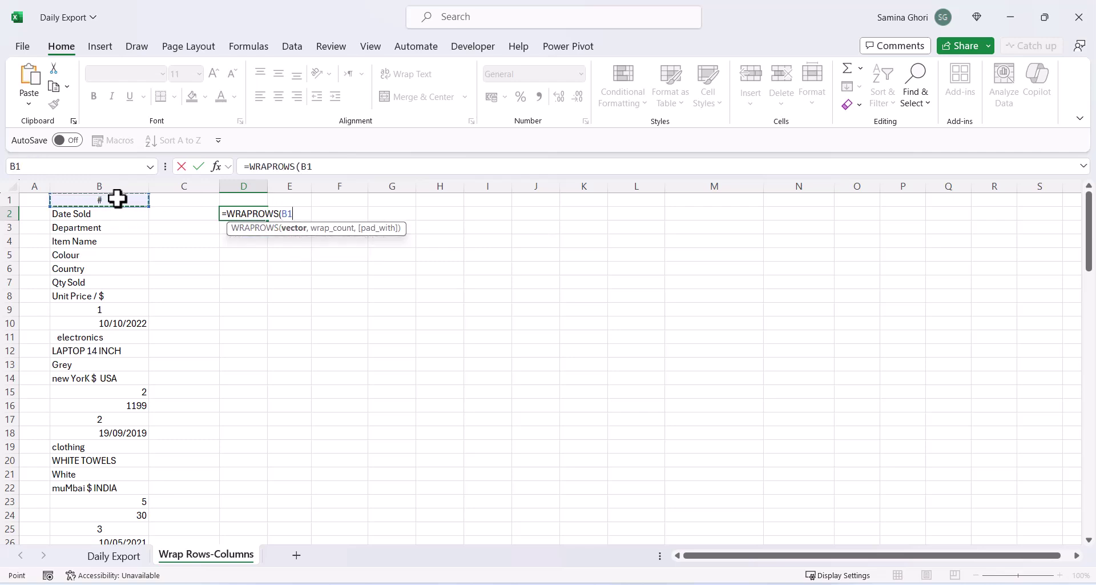
key(ctrl+shift+Down)
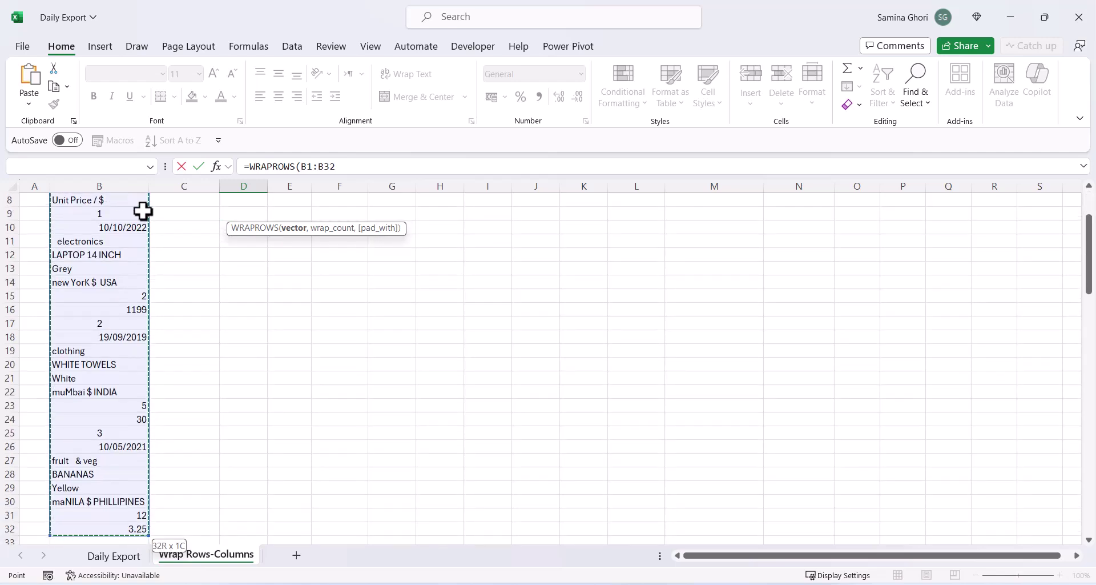
click(390, 165)
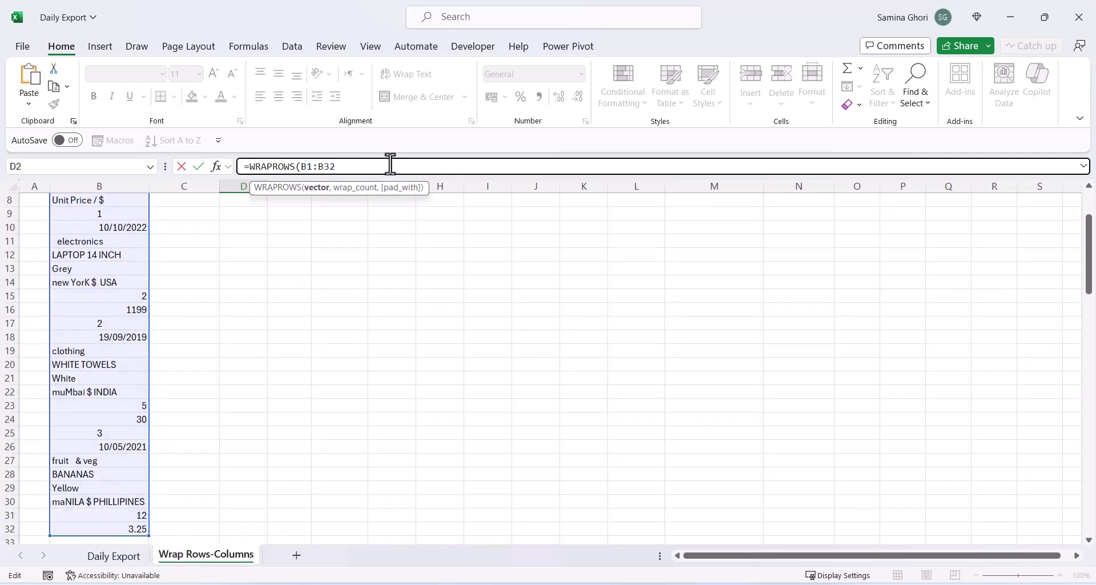
text(,8)
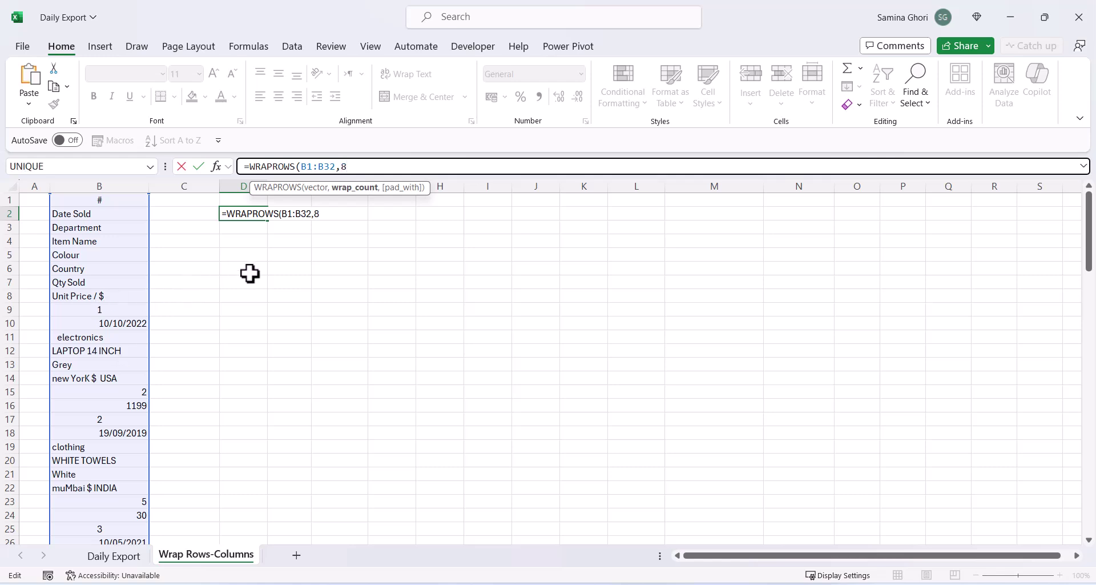
text())
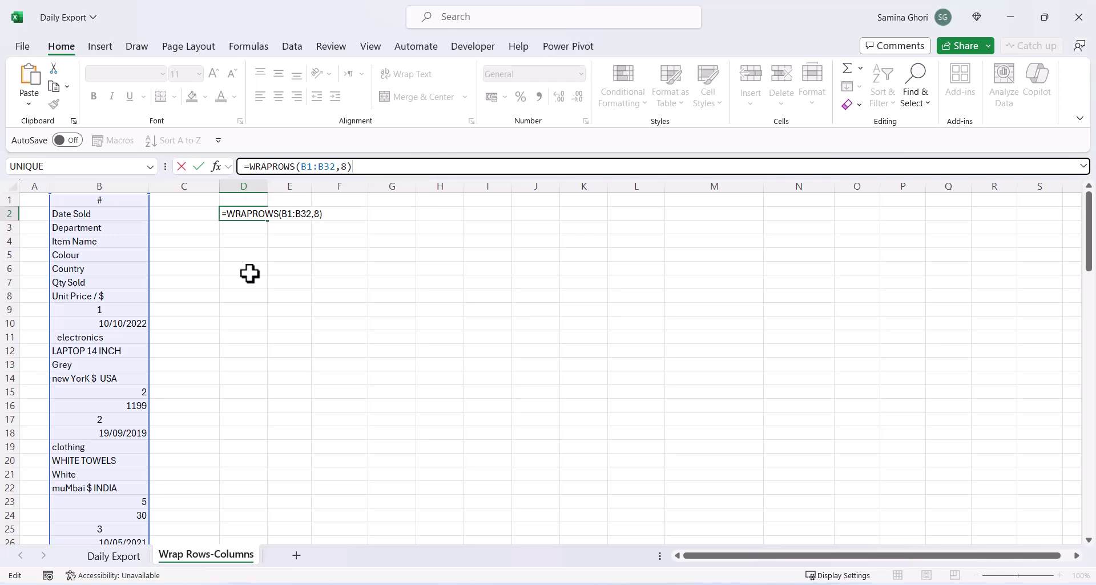
key(Return)
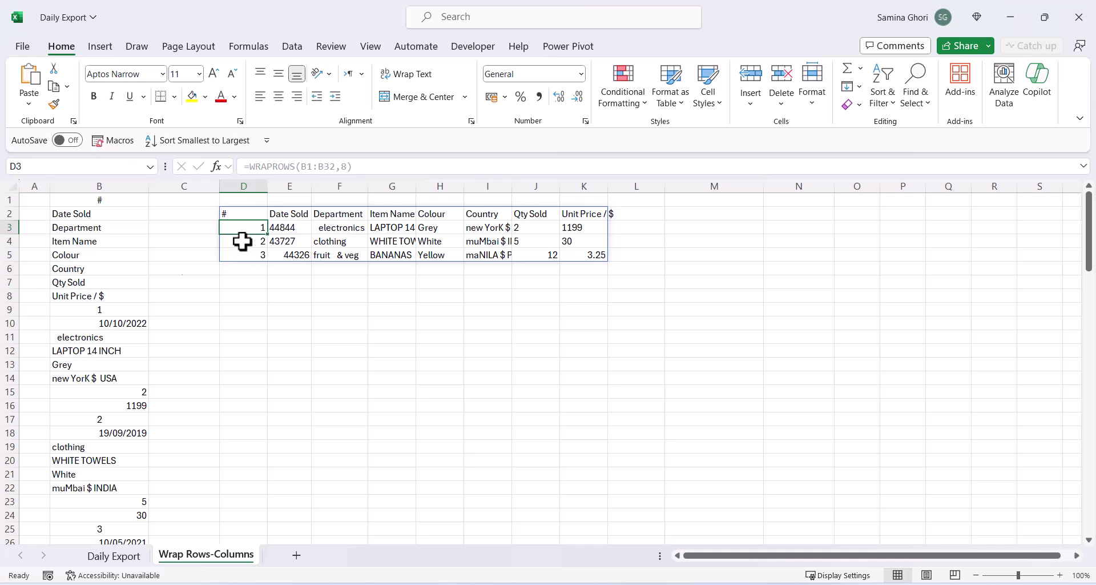
scroll(126, 349, down, 4)
scroll(98, 430, up, 4)
click(241, 296)
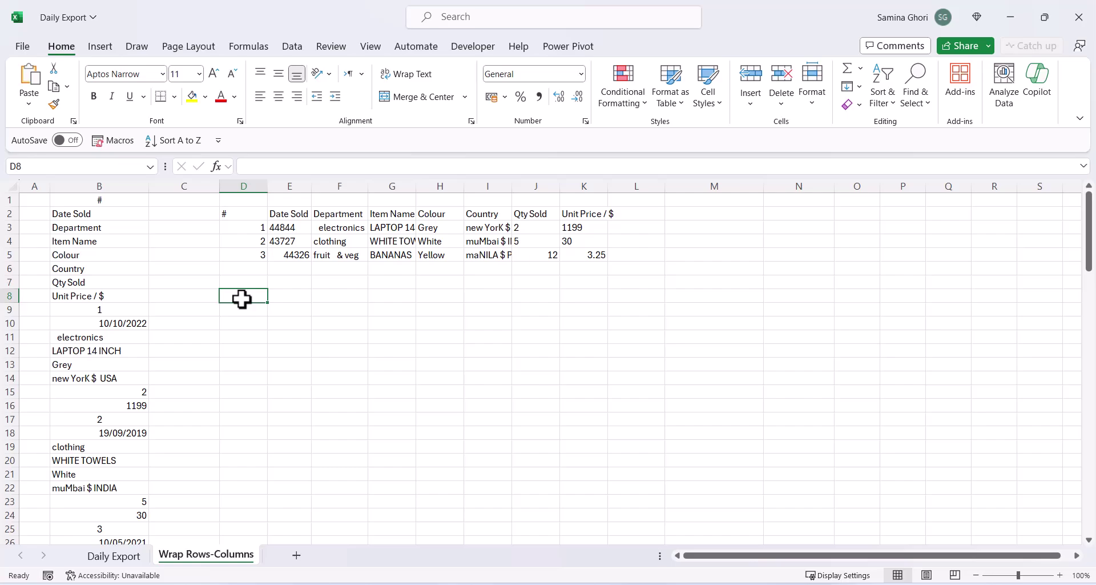